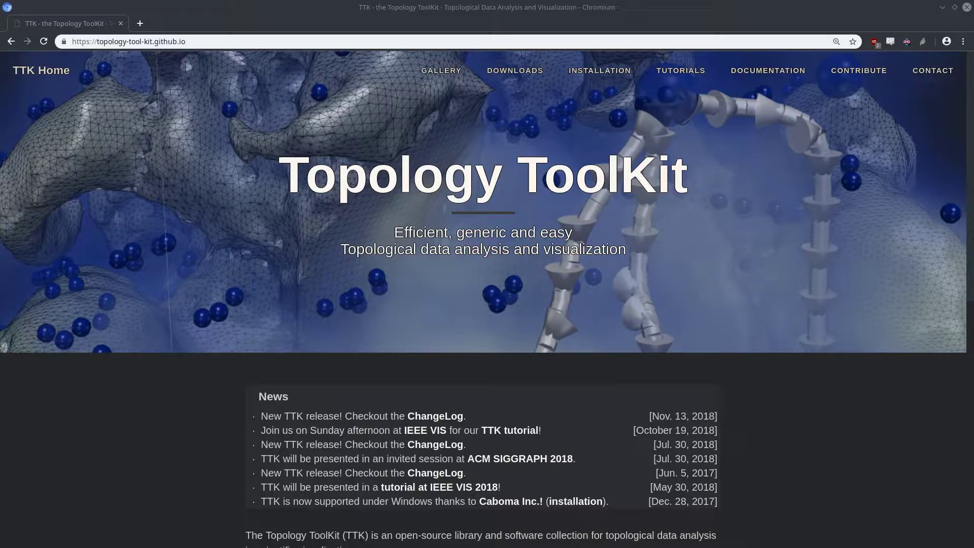
- Switch to the Dolphin file manager and browse the files in the run01 folder of ViscousFingers.cdb
{"action": "left_click_drag", "start_coordinate": [973, 507], "coordinate": [404, 166]}
{"action": "double_click", "coordinate": [405, 166]}
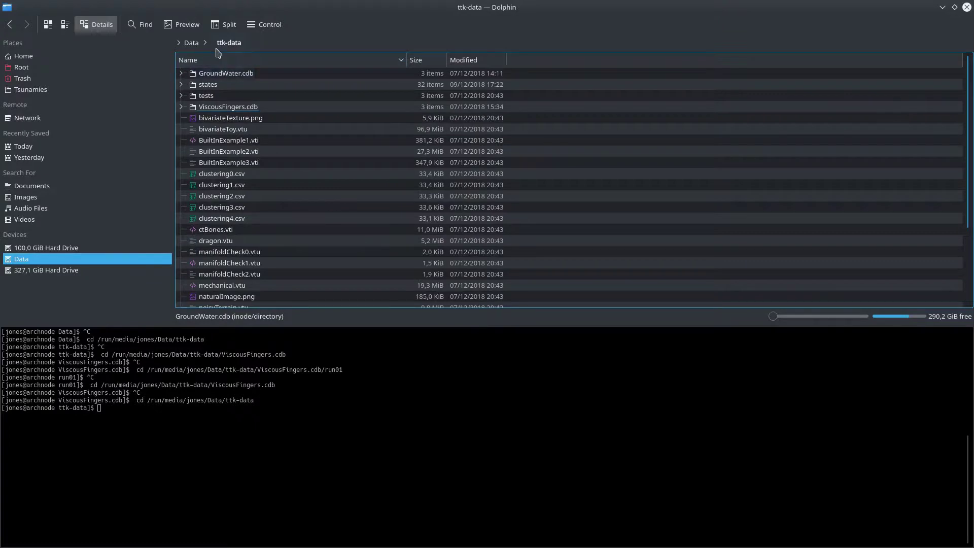
{"action": "left_click", "coordinate": [241, 107]}
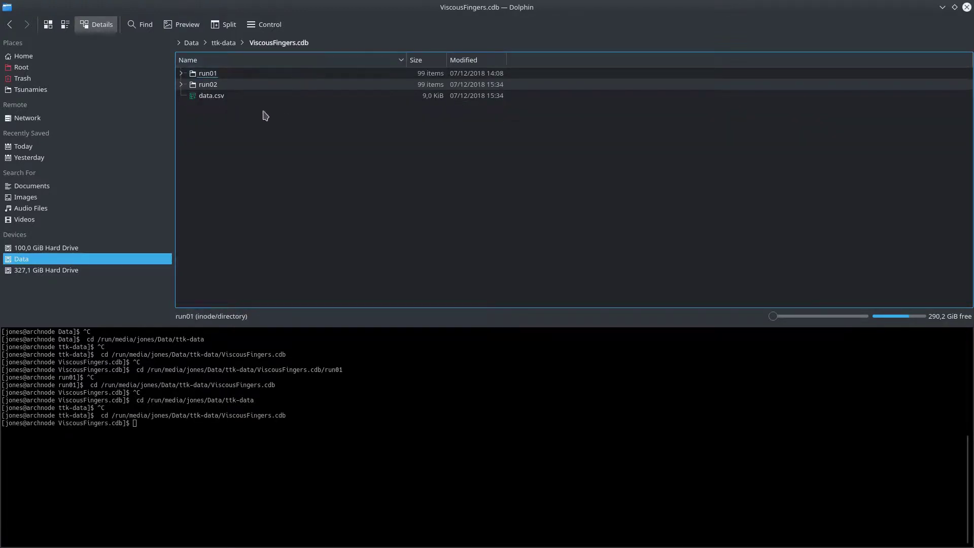
{"action": "left_click", "coordinate": [201, 74]}
{"action": "scroll", "coordinate": [311, 169], "scroll_direction": "down", "scroll_amount": 5}
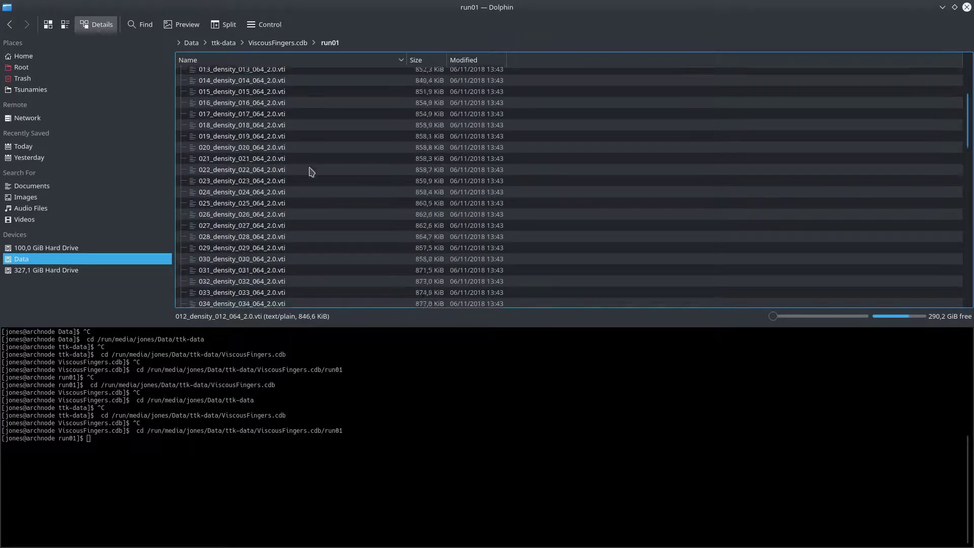
- Go back to the ViscousFingers.cdb folder and open its data.csv in the text editor
{"action": "left_click", "coordinate": [278, 42]}
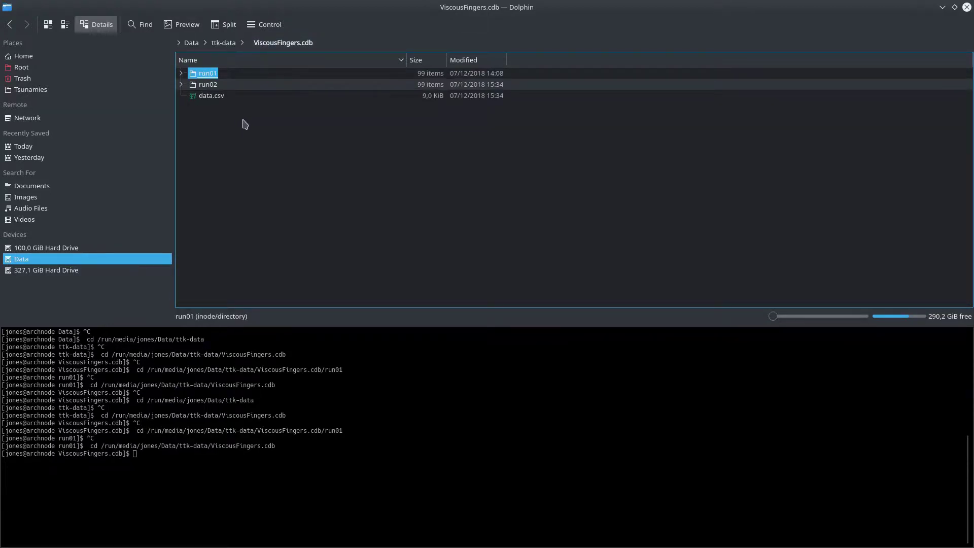
{"action": "left_click_drag", "start_coordinate": [252, 129], "coordinate": [234, 97]}
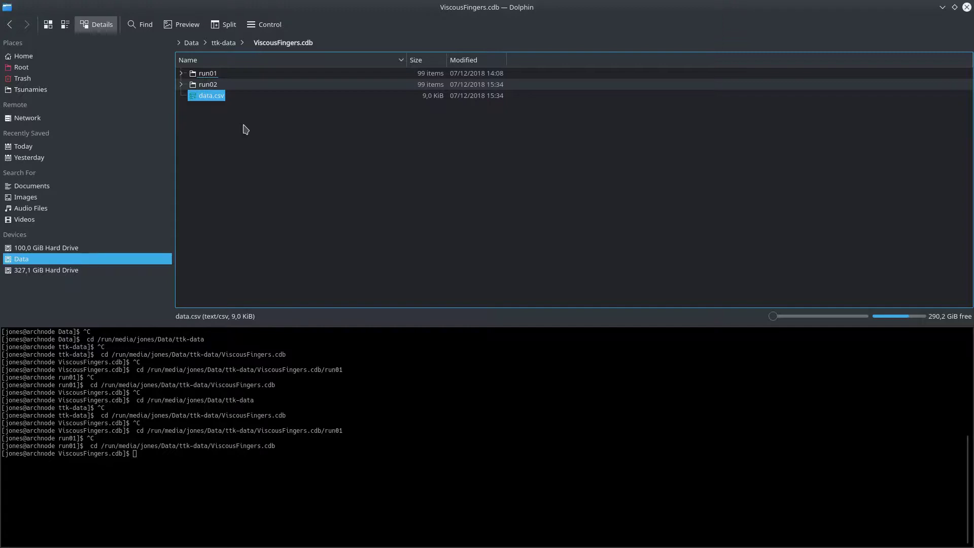
{"action": "left_click", "coordinate": [244, 128]}
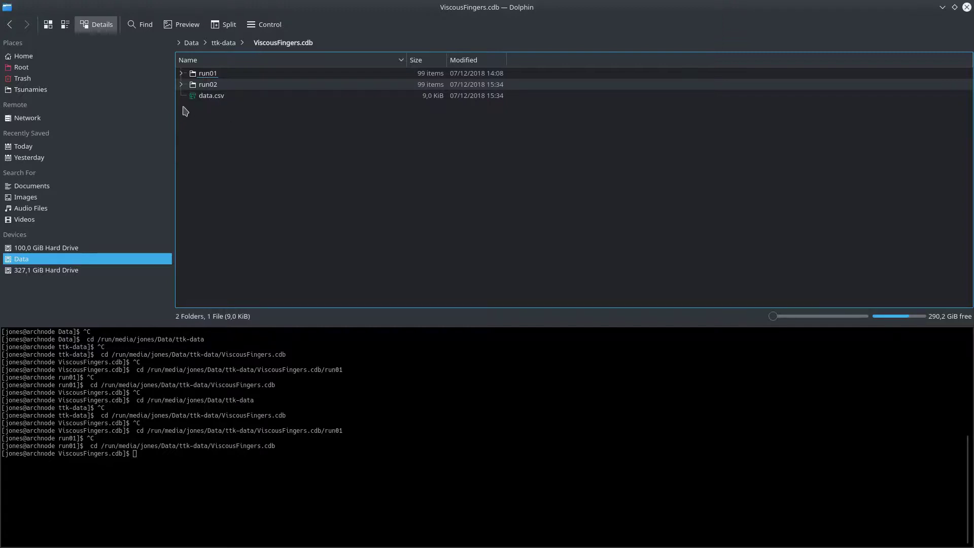
{"action": "left_click", "coordinate": [211, 98]}
{"action": "right_click", "coordinate": [210, 98]}
{"action": "mouse_move", "coordinate": [256, 122]}
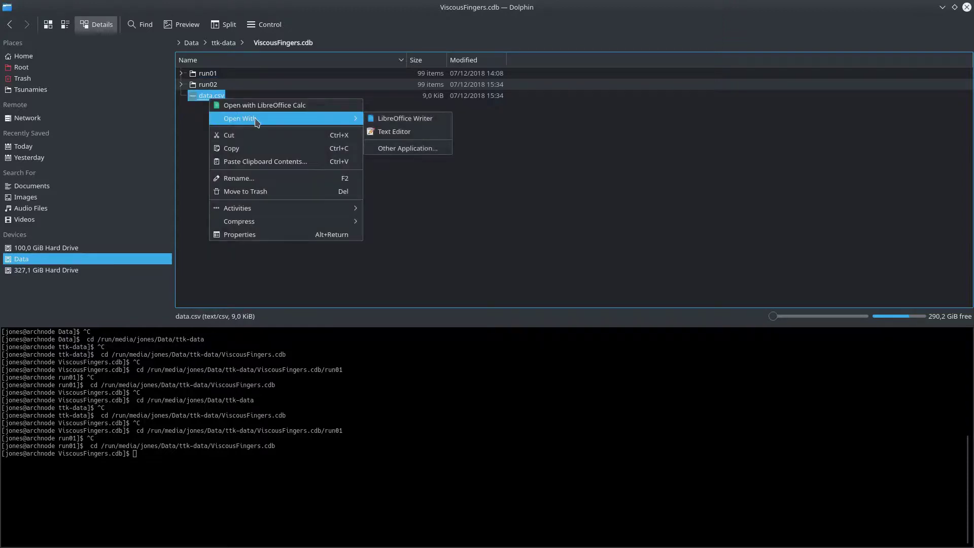
{"action": "left_click", "coordinate": [398, 132]}
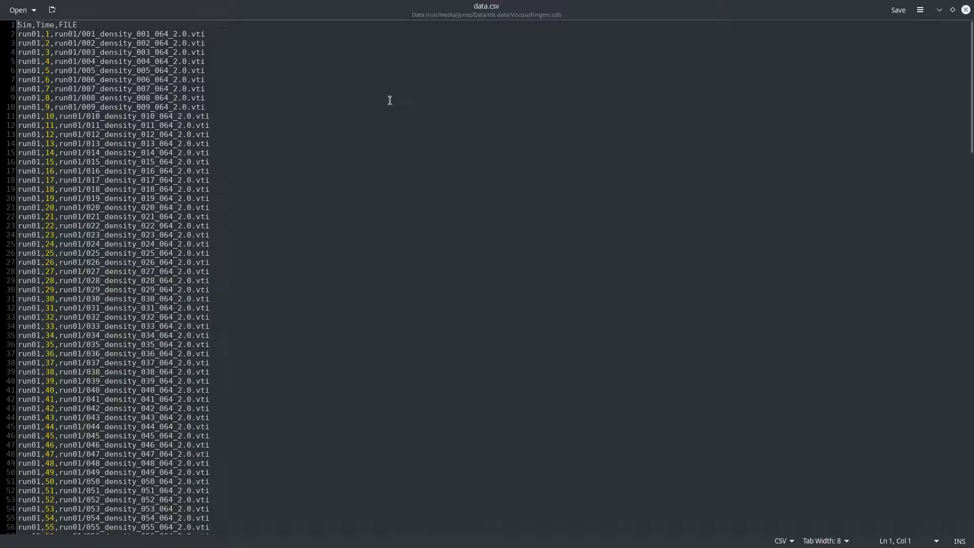
- Examine the header line and the simulation, time and file path entries in data.csv, and close the editor
{"action": "left_click_drag", "start_coordinate": [144, 25], "coordinate": [3, 28]}
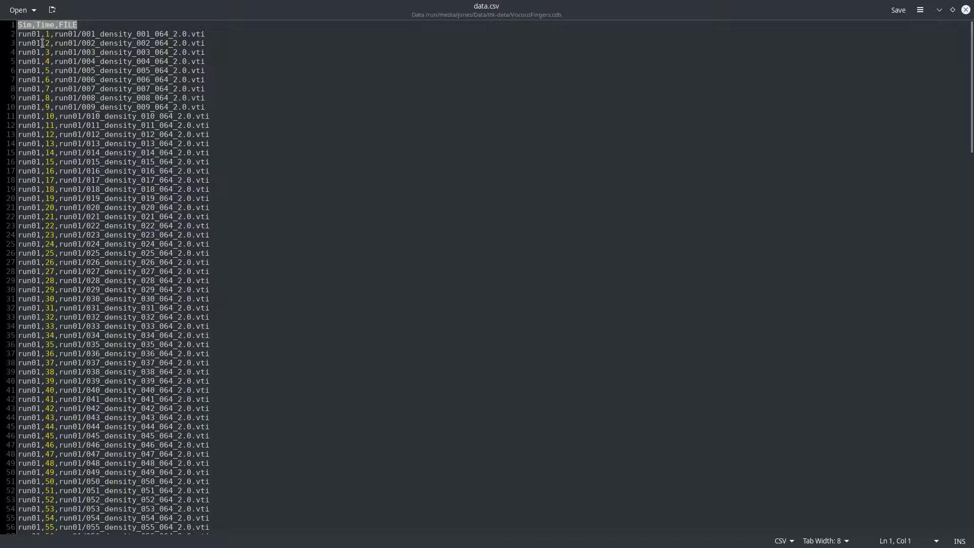
{"action": "left_click", "coordinate": [217, 70]}
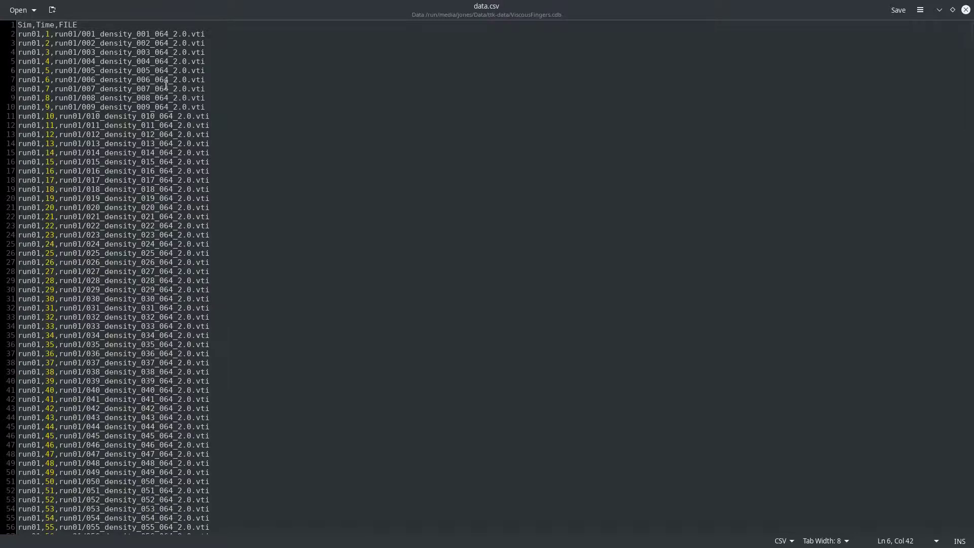
{"action": "double_click", "coordinate": [67, 25]}
{"action": "left_click", "coordinate": [151, 71]}
{"action": "left_click_drag", "start_coordinate": [55, 61], "coordinate": [218, 63]}
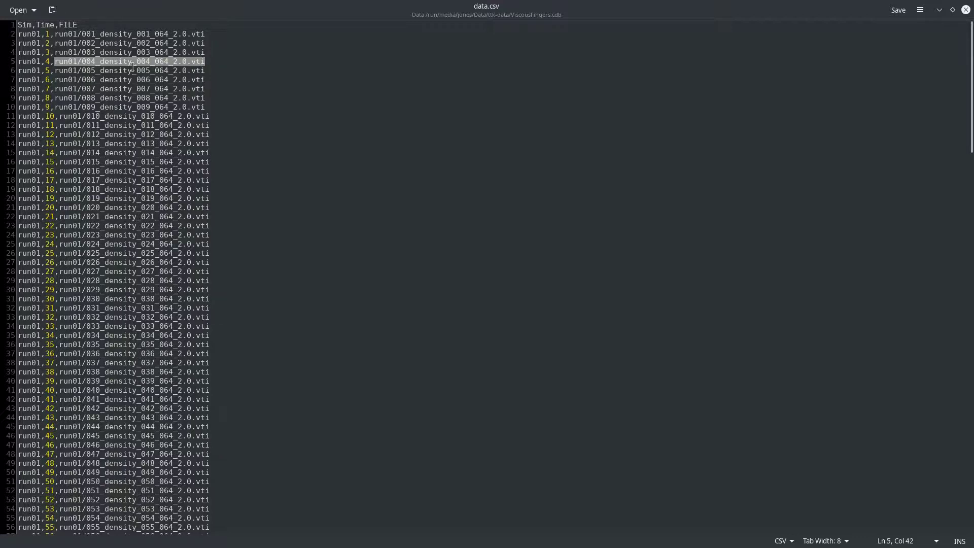
{"action": "left_click", "coordinate": [26, 63]}
{"action": "double_click", "coordinate": [26, 63]}
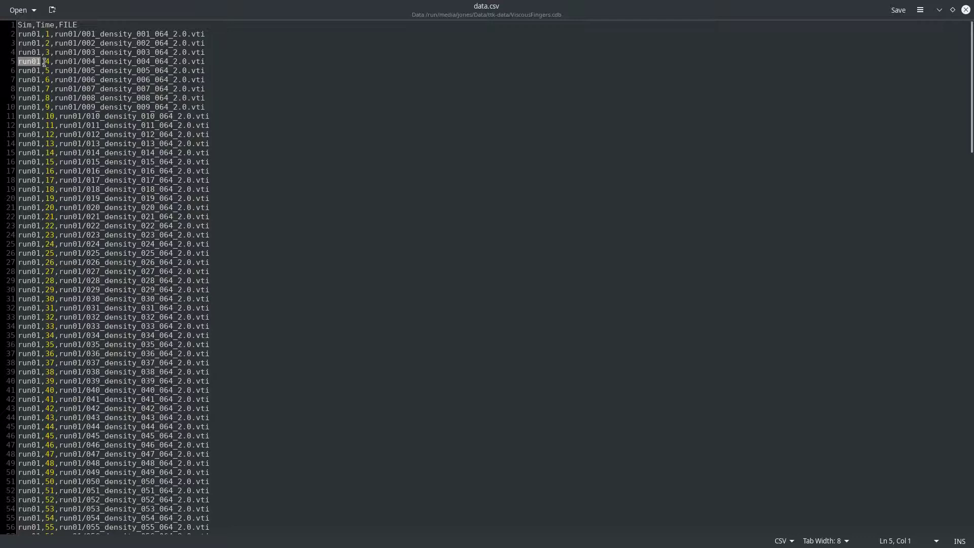
{"action": "left_click_drag", "start_coordinate": [45, 63], "coordinate": [50, 63]}
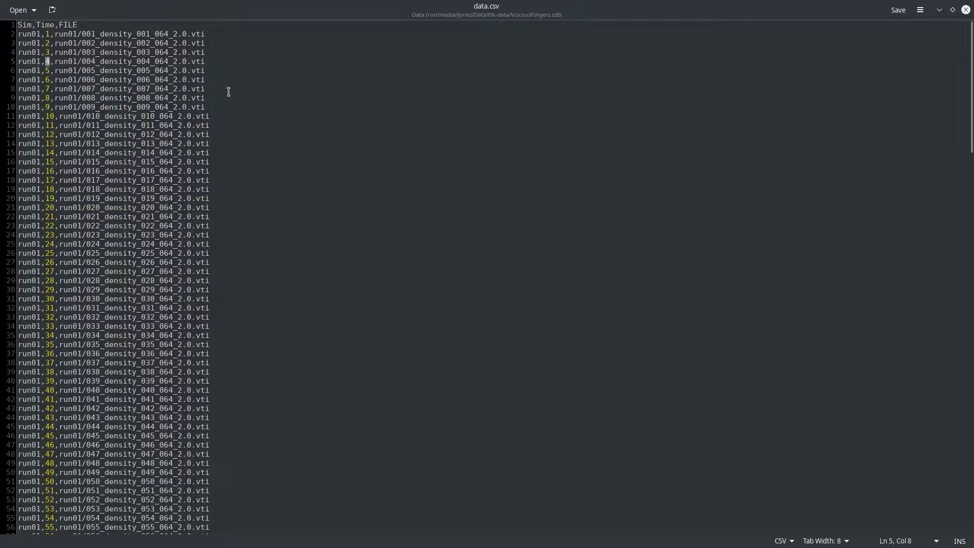
{"action": "left_click", "coordinate": [250, 79]}
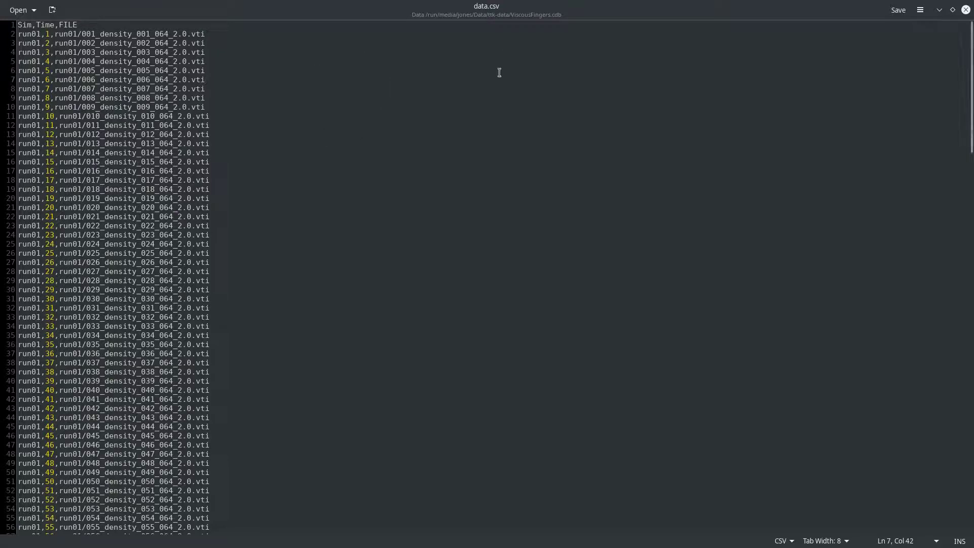
{"action": "left_click", "coordinate": [964, 11]}
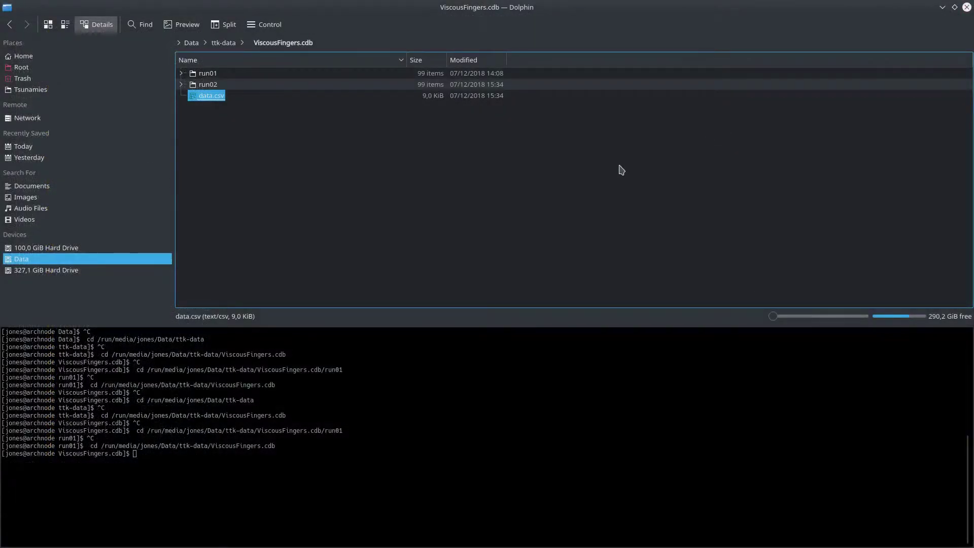
- Go to the temp folder under Data and look through the .vti files in its run01 folder
{"action": "left_click", "coordinate": [541, 173]}
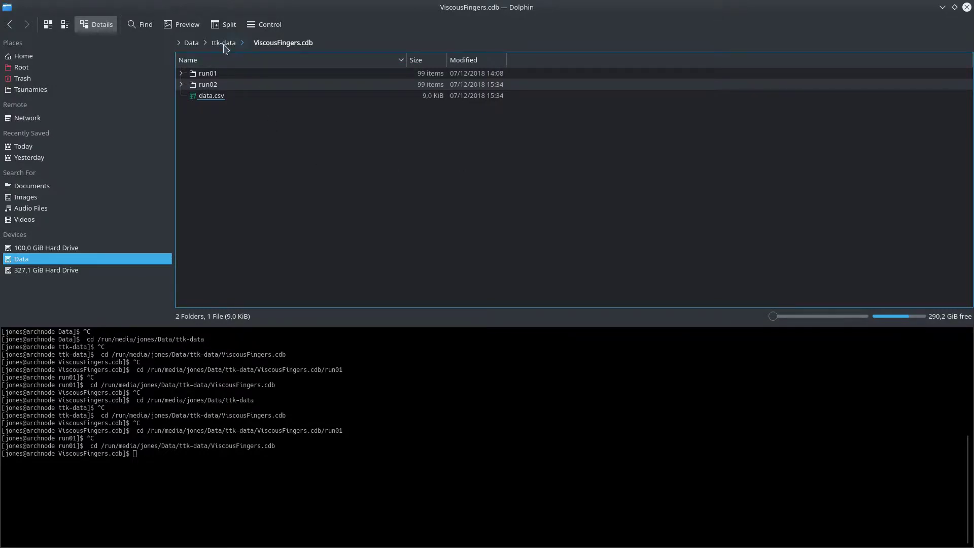
{"action": "left_click", "coordinate": [191, 42]}
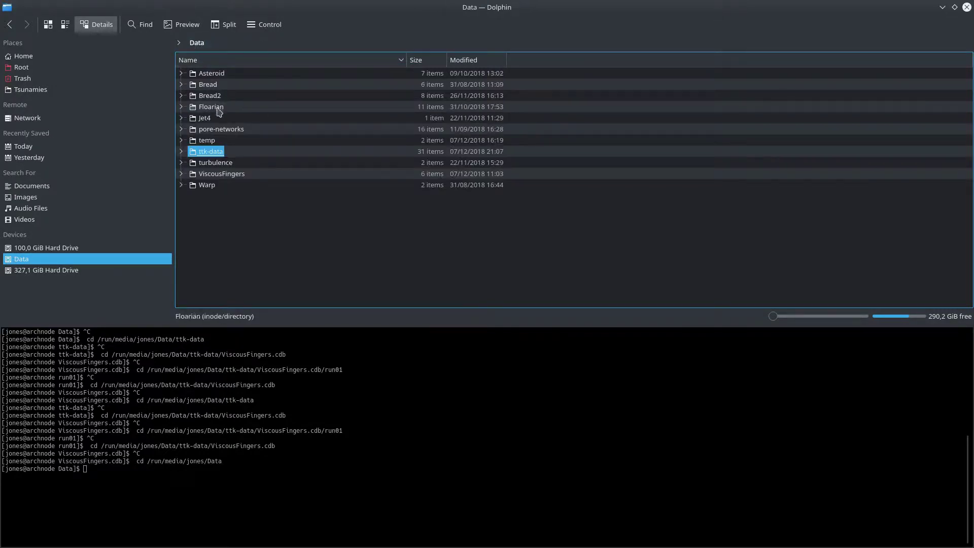
{"action": "left_click", "coordinate": [208, 142]}
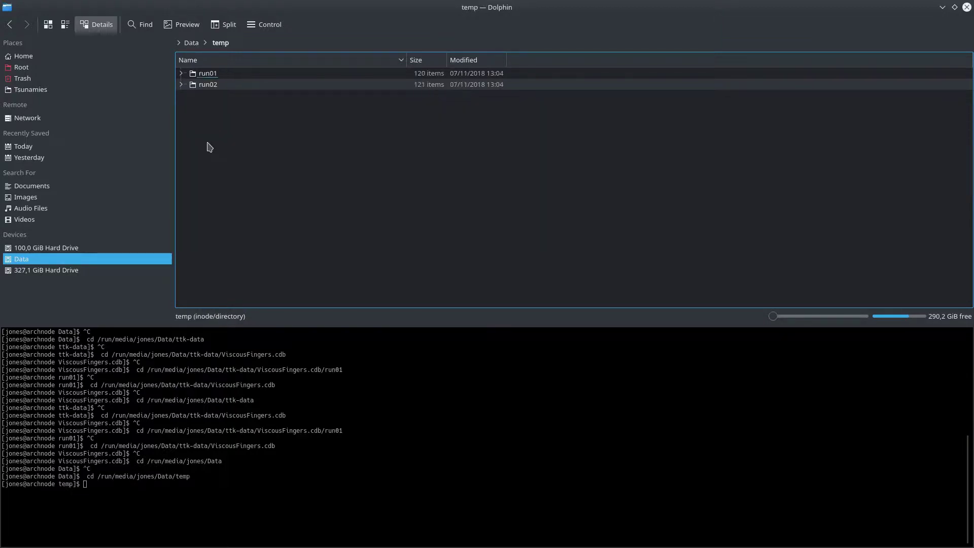
{"action": "left_click", "coordinate": [205, 74]}
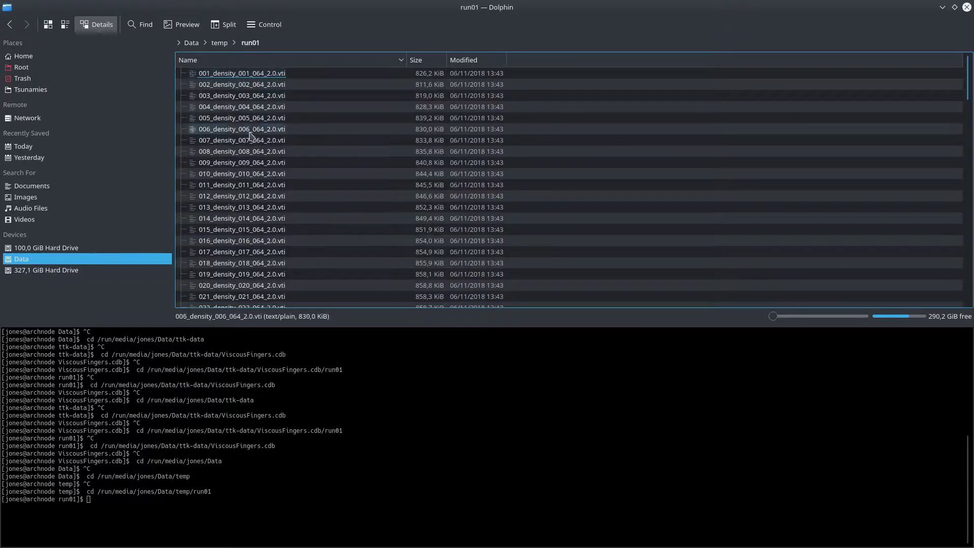
{"action": "scroll", "coordinate": [354, 155], "scroll_direction": "down", "scroll_amount": 20}
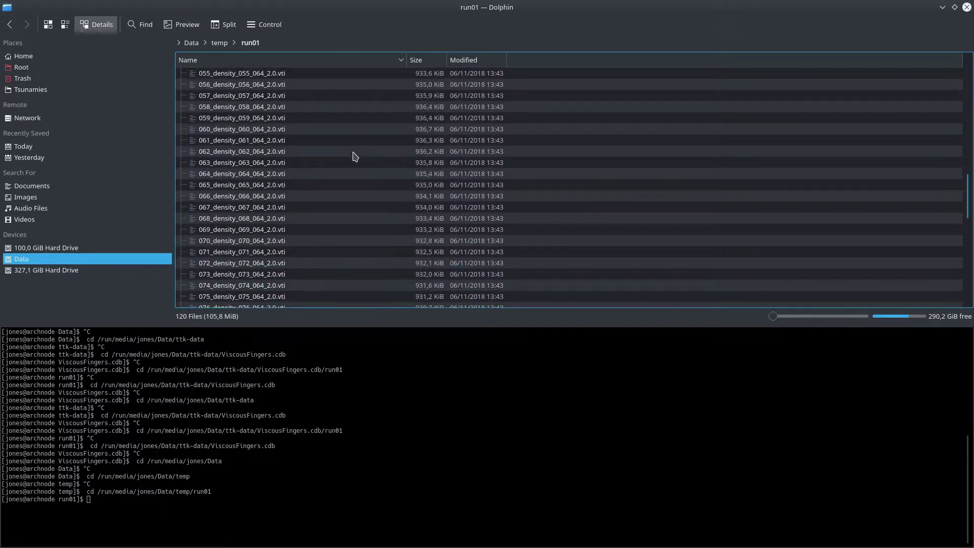
{"action": "scroll", "coordinate": [355, 155], "scroll_direction": "down", "scroll_amount": 3}
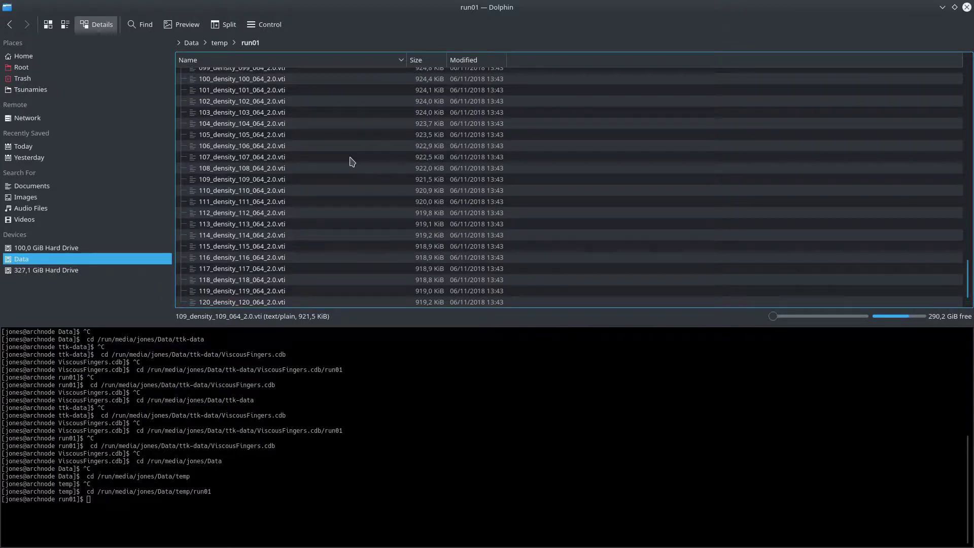
{"action": "scroll", "coordinate": [352, 161], "scroll_direction": "up", "scroll_amount": 5}
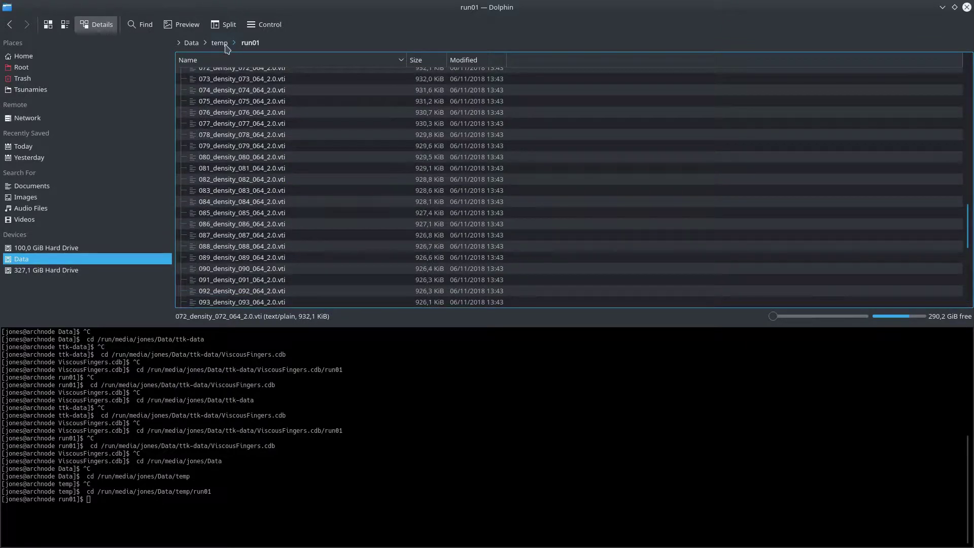
- Return to the temp folder and list all its .vti files in the terminal with "find . -name *.vti"
{"action": "left_click", "coordinate": [223, 44]}
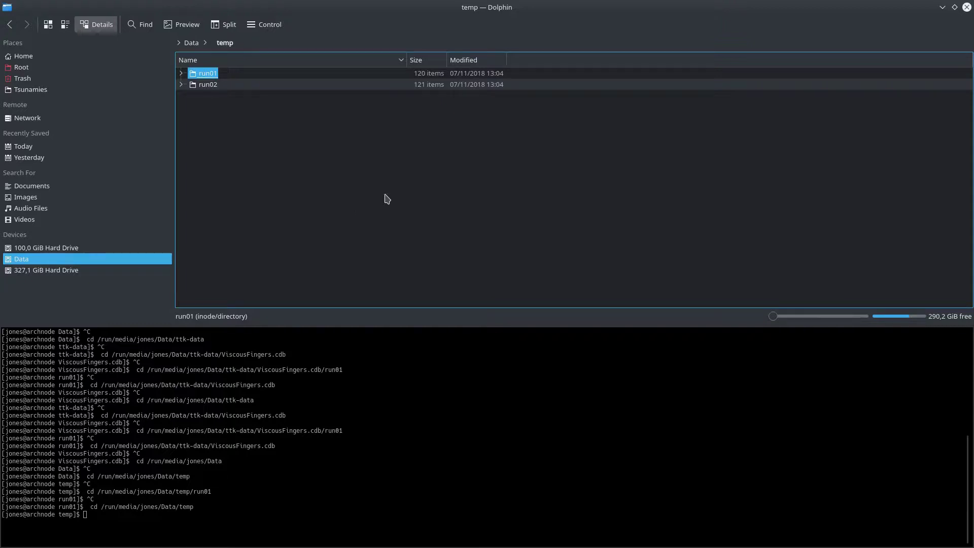
{"action": "left_click", "coordinate": [387, 175]}
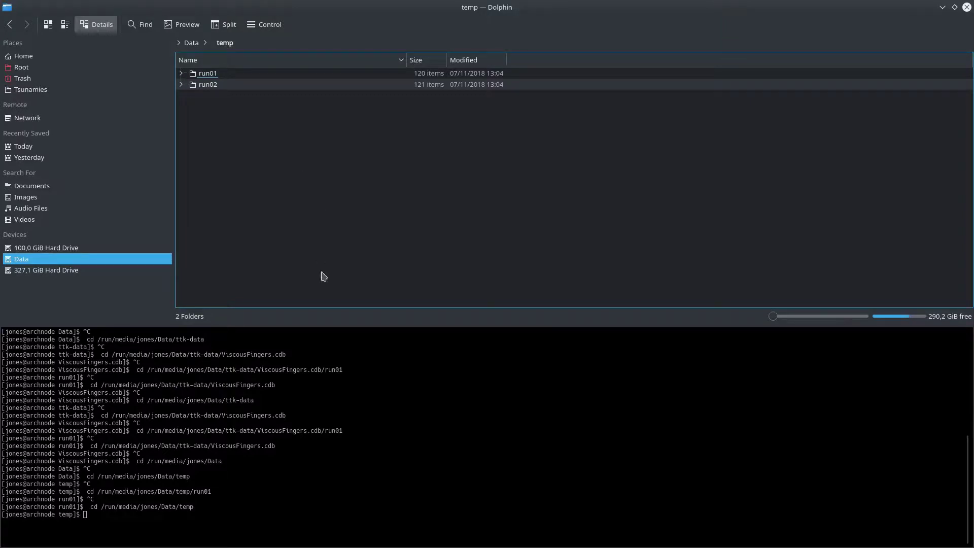
{"action": "left_click", "coordinate": [413, 463]}
{"action": "type", "text": "find "}
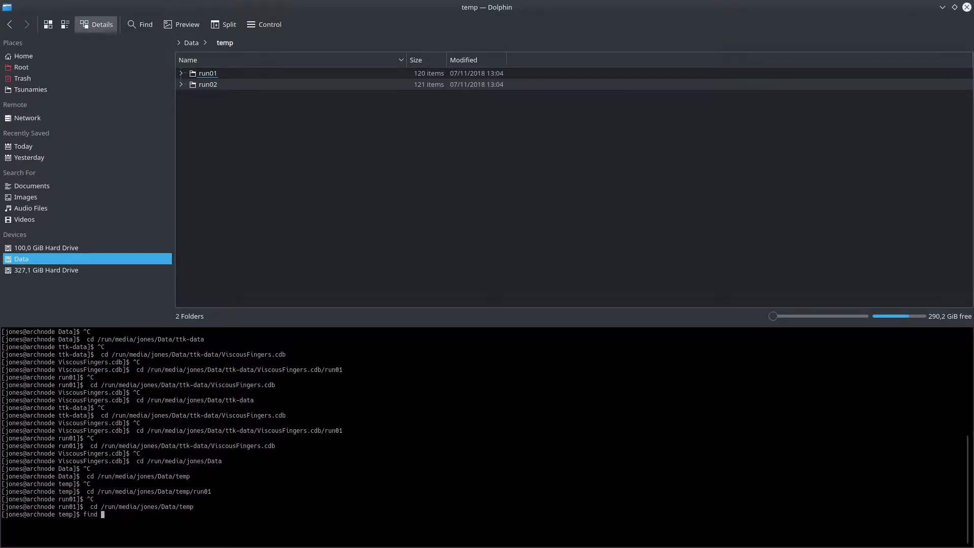
{"action": "type", "text": ". -name *.vti"}
{"action": "key", "text": "Return"}
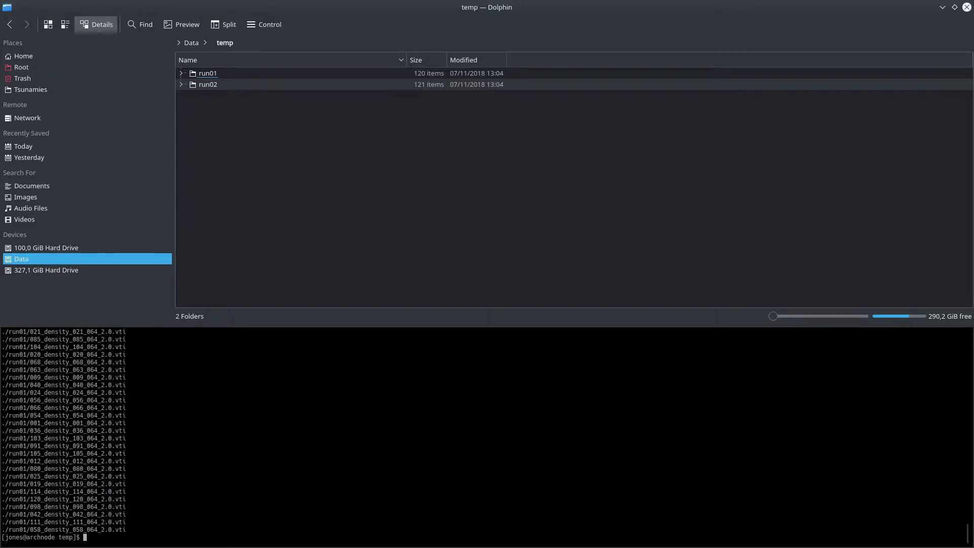
{"action": "scroll", "coordinate": [210, 453], "scroll_direction": "up", "scroll_amount": 6}
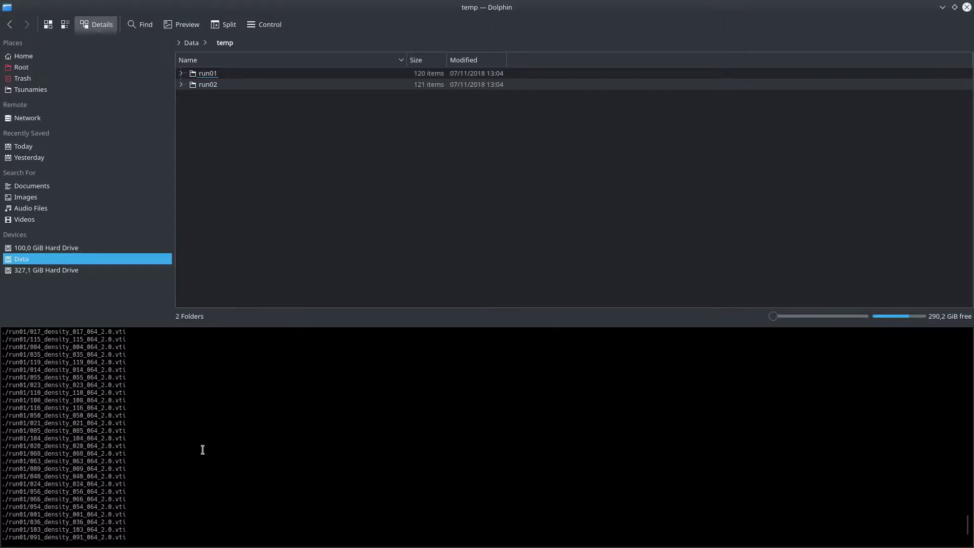
{"action": "scroll", "coordinate": [213, 449], "scroll_direction": "down", "scroll_amount": 6}
- Write the list of .vti files to data.csv by running "find . -name *.vti > data.csv"
{"action": "key", "text": "Up"}
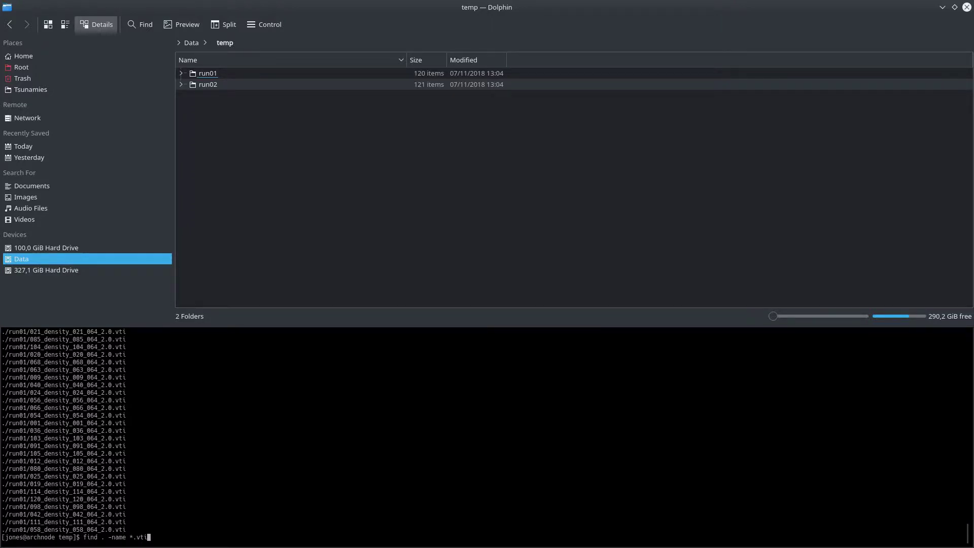
{"action": "type", "text": "> data.c"}
{"action": "key", "text": "BackSpace"}
{"action": "type", "text": "csv"}
{"action": "key", "text": "Return"}
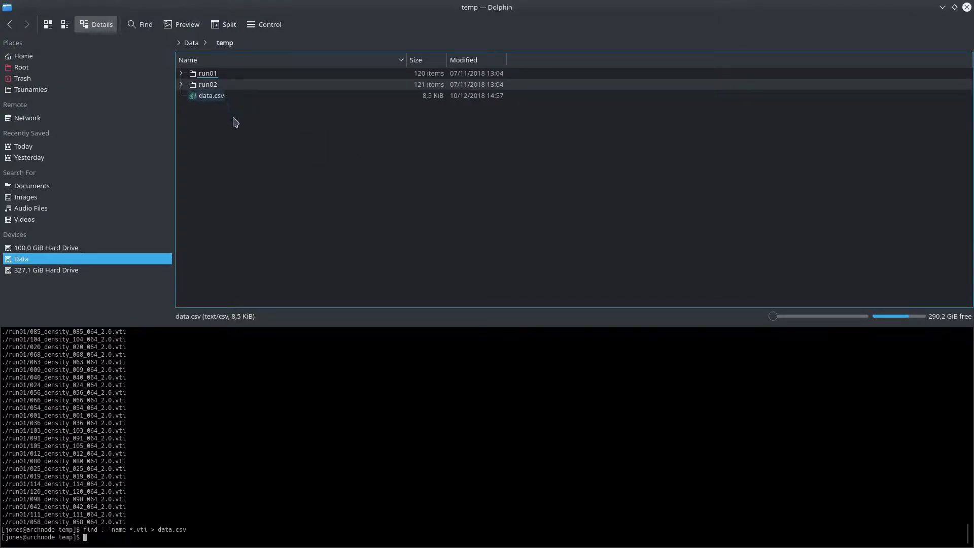
- Open the data.csv in the temp folder with the text editor
{"action": "right_click", "coordinate": [206, 96]}
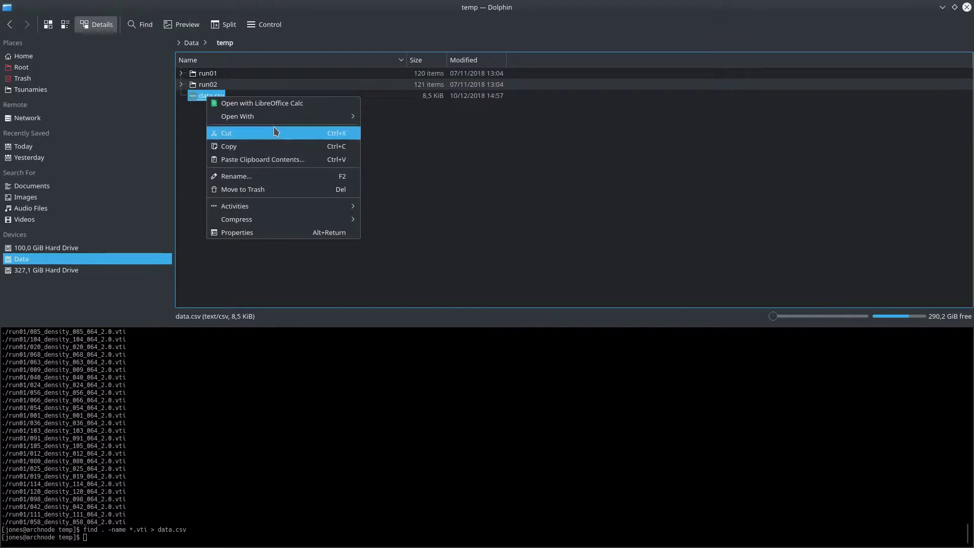
{"action": "mouse_move", "coordinate": [276, 116]}
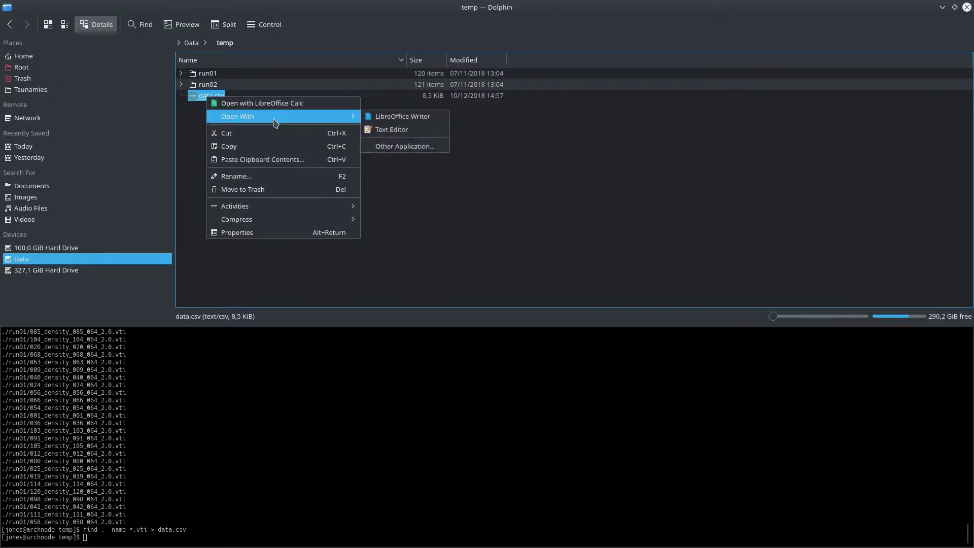
{"action": "left_click", "coordinate": [387, 128]}
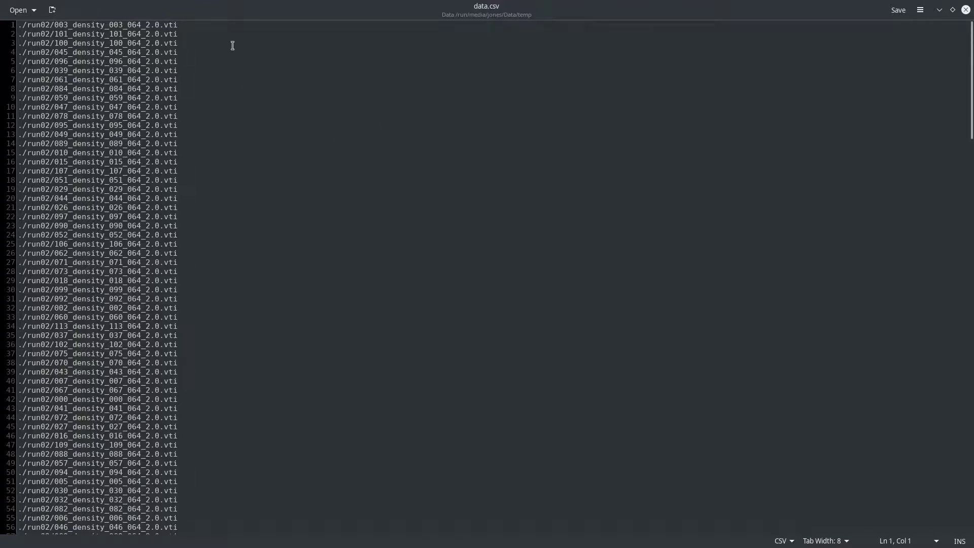
- Insert a header line reading FILE above the first file path in data.csv
{"action": "left_click_drag", "start_coordinate": [183, 29], "coordinate": [18, 25]}
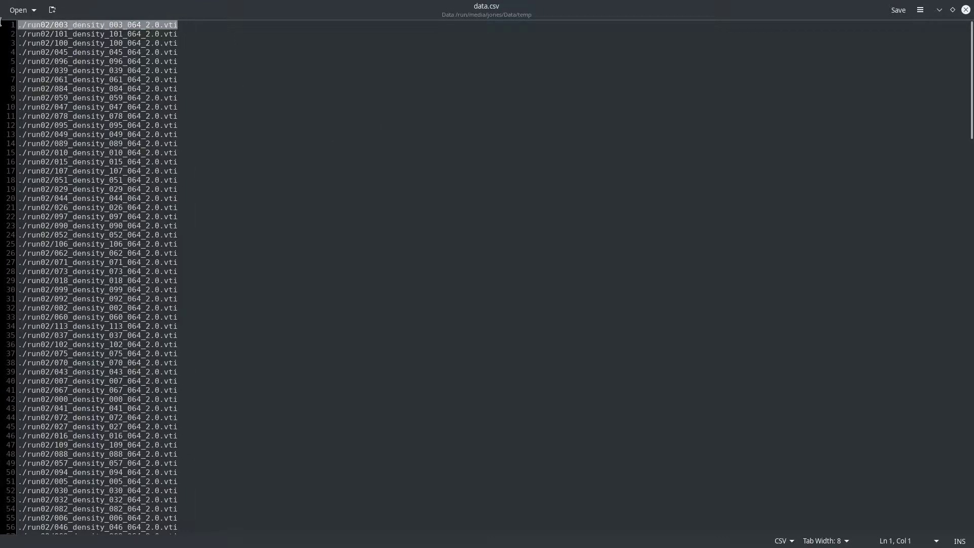
{"action": "key", "text": "Left"}
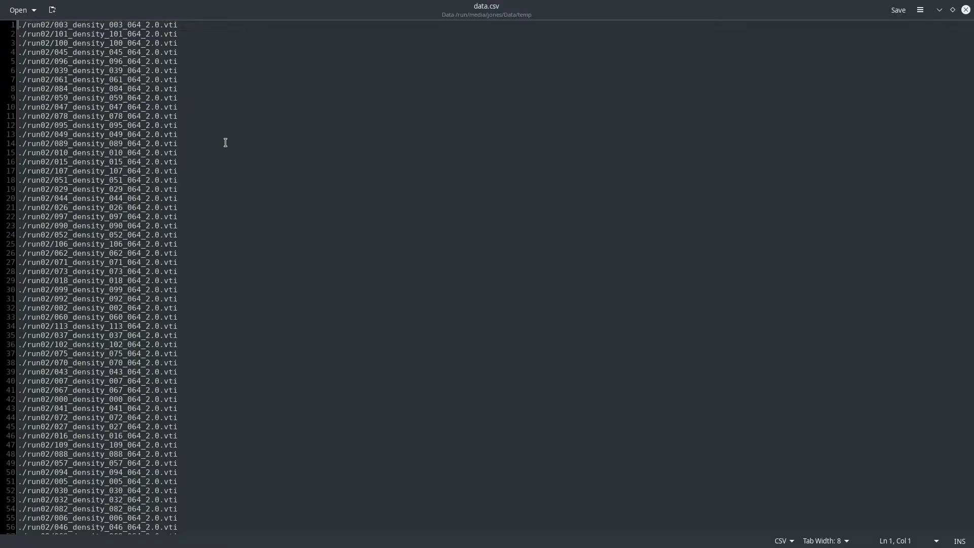
{"action": "key", "text": "Return"}
{"action": "key", "text": "Up"}
{"action": "type", "text": "FILE"}
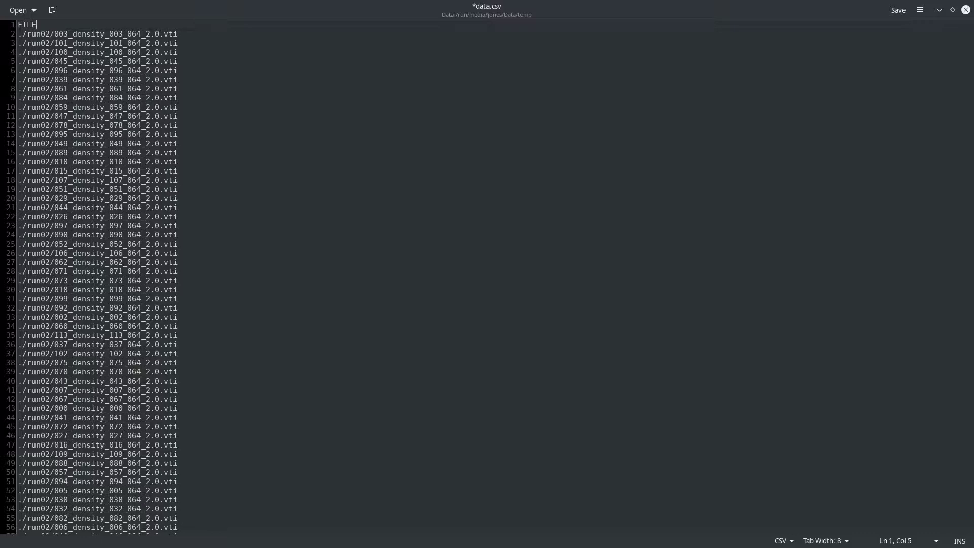
- Extend the header line of data.csv with the column names Sim and Time so it reads FILE,Sim,Time
{"action": "type", "text": ",Sim,Time"}
{"action": "left_click", "coordinate": [54, 25]}
{"action": "key", "text": "ctrl+shift+Right"}
{"action": "key", "text": "End"}
{"action": "key", "text": "shift+Home"}
{"action": "key", "text": "End"}
{"action": "key", "text": "shift+Home"}
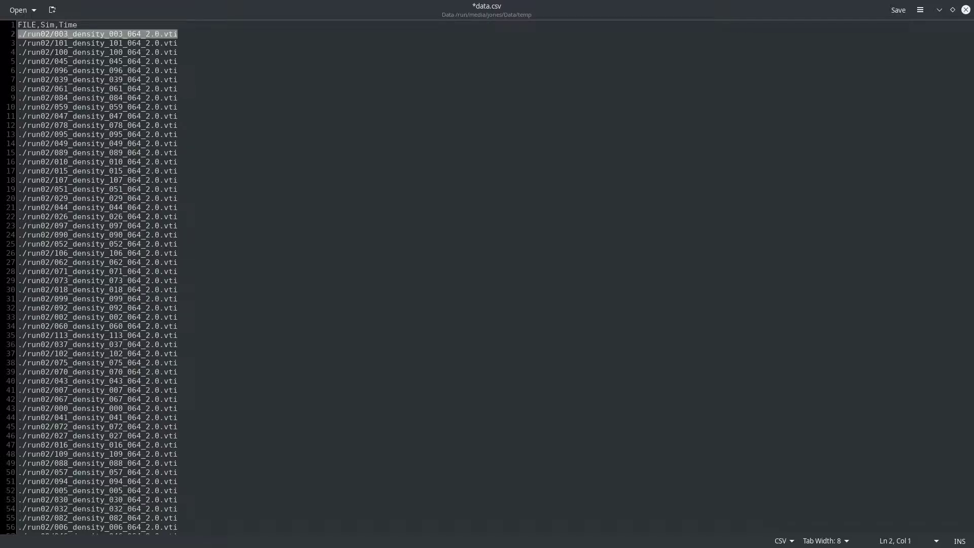
{"action": "key", "text": "End"}
{"action": "key", "text": "Home"}
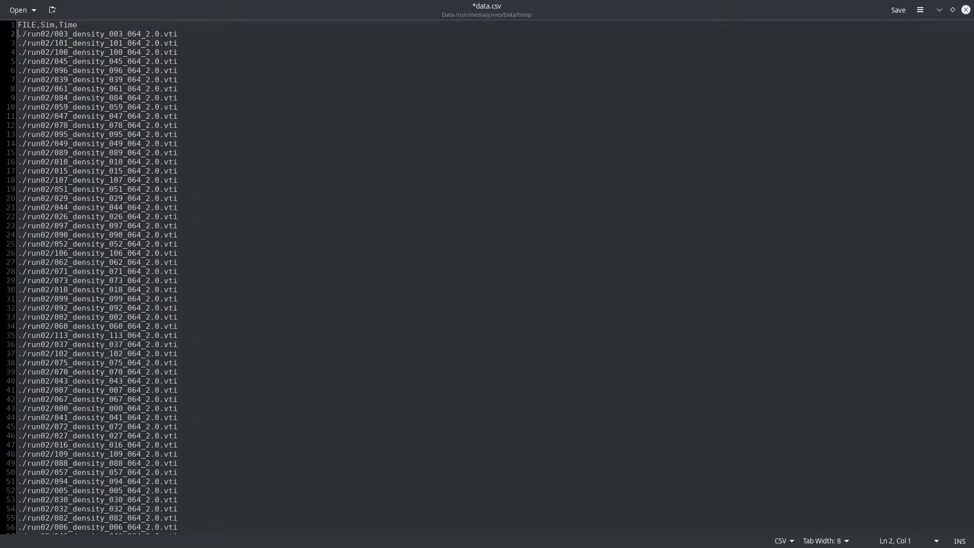
{"action": "key", "text": "Up"}
{"action": "key", "text": "End"}
- Set up a regular-expression find and replace in data.csv with the search pattern "(\./)(.*)(/)(...)(.*)"
{"action": "key", "text": "ctrl+h"}
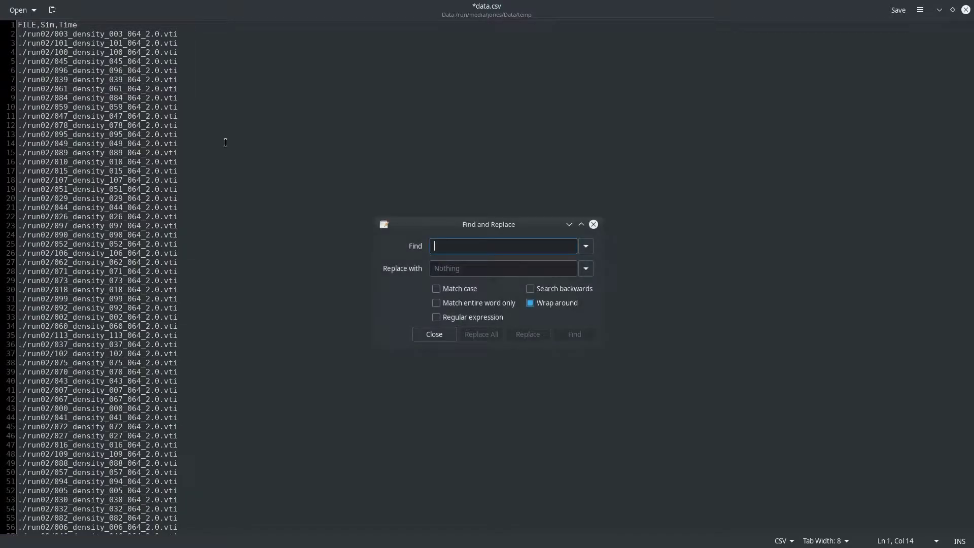
{"action": "left_click_drag", "start_coordinate": [489, 227], "coordinate": [475, 179]}
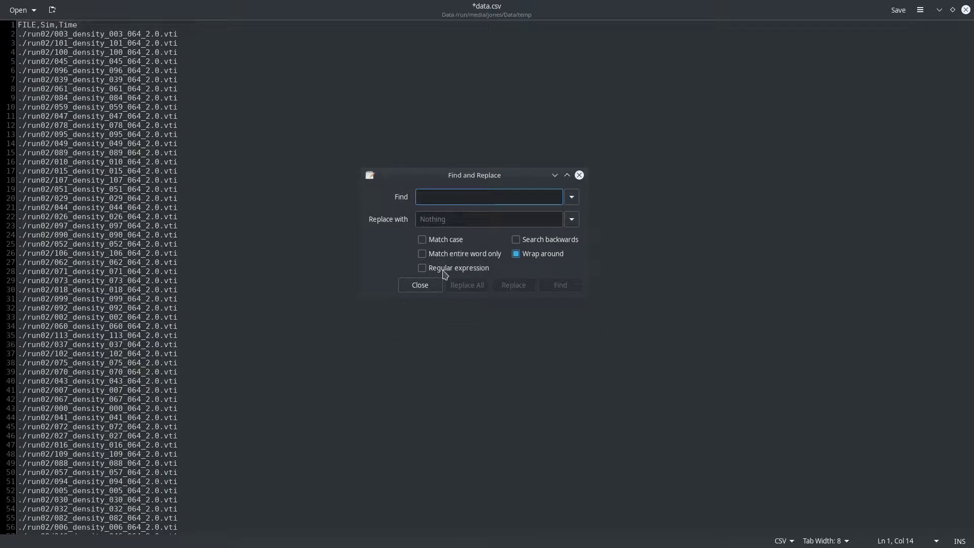
{"action": "left_click", "coordinate": [444, 272]}
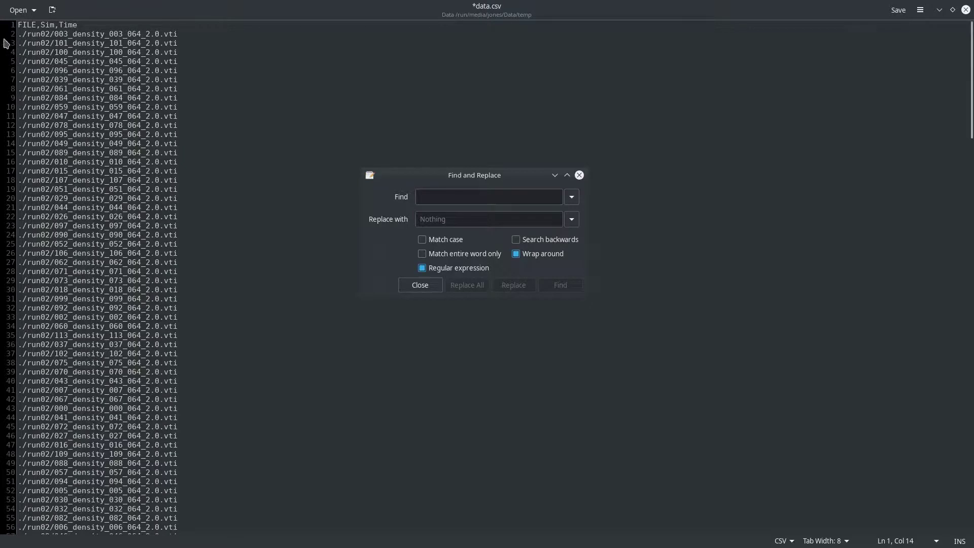
{"action": "left_click", "coordinate": [458, 197]}
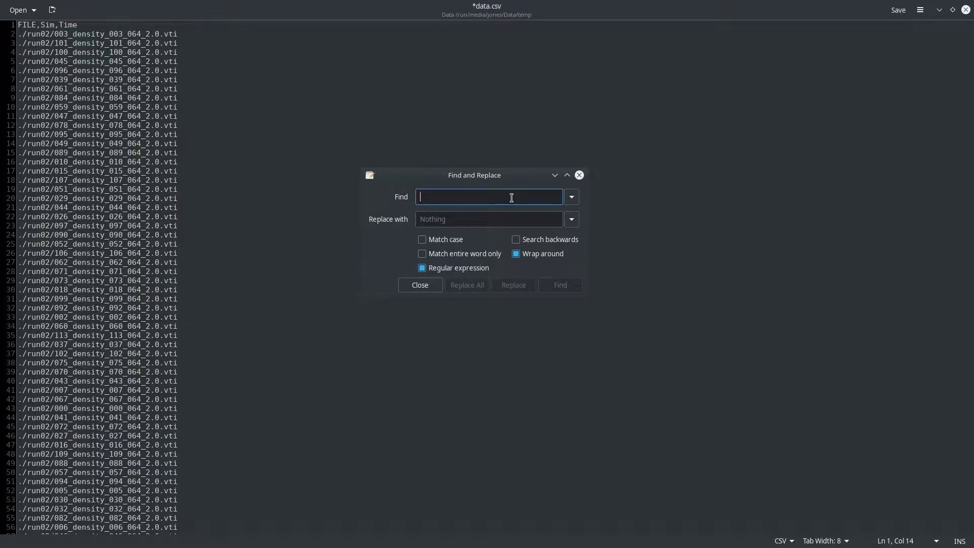
{"action": "type", "text": "(\\./)"}
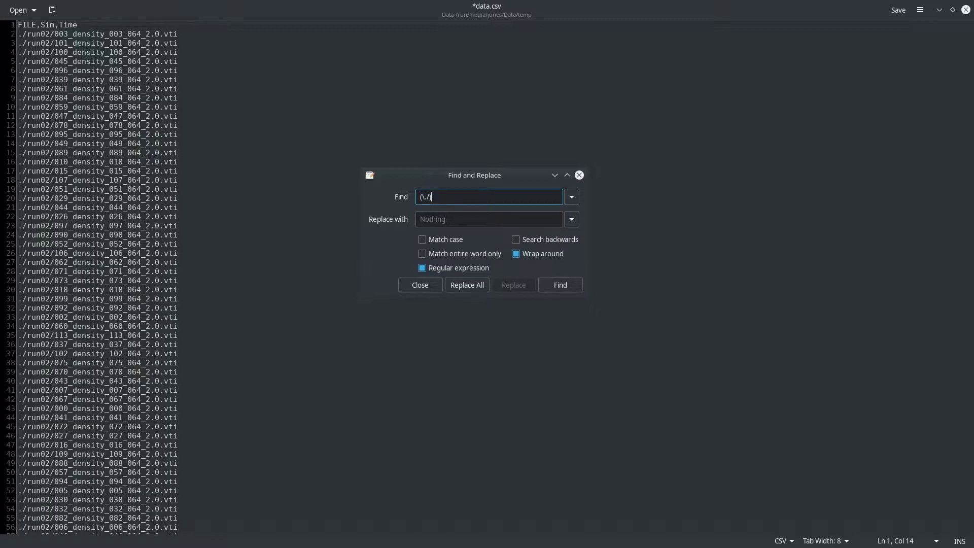
{"action": "type", "text": "("}
{"action": "key", "text": "End"}
{"action": "key", "text": "shift+End"}
{"action": "key", "text": "Home"}
{"action": "key", "text": "shift+Right"}
{"action": "key", "text": "shift+Right"}
{"action": "key", "text": "shift+Right"}
{"action": "key", "text": "shift+Right"}
{"action": "key", "text": "shift+Right"}
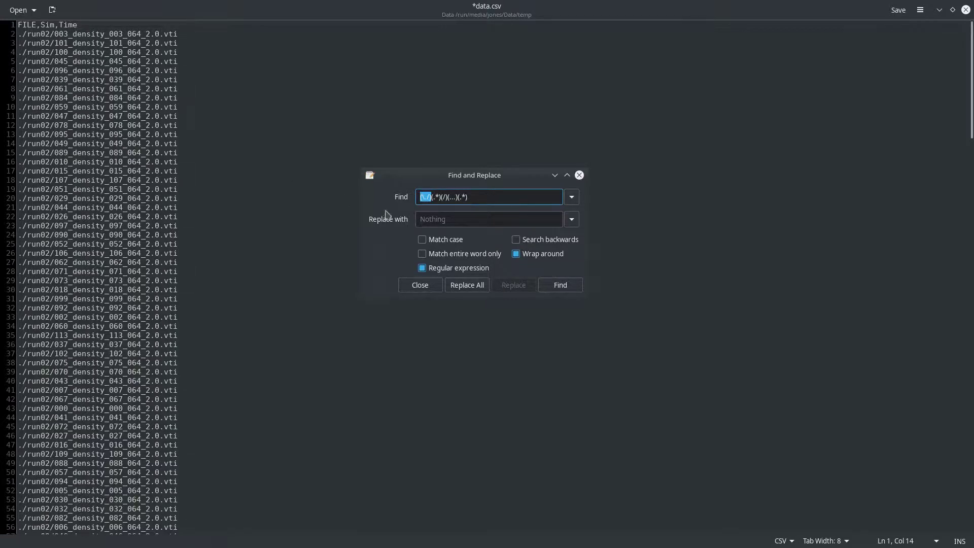
{"action": "left_click", "coordinate": [439, 200]}
{"action": "left_click", "coordinate": [452, 197]}
{"action": "key", "text": "Right"}
- Set the replacement to "\1\2\3\4\5,\2,\4" and replace all matches to append the Sim and Time values to every file path
{"action": "left_click", "coordinate": [430, 215]}
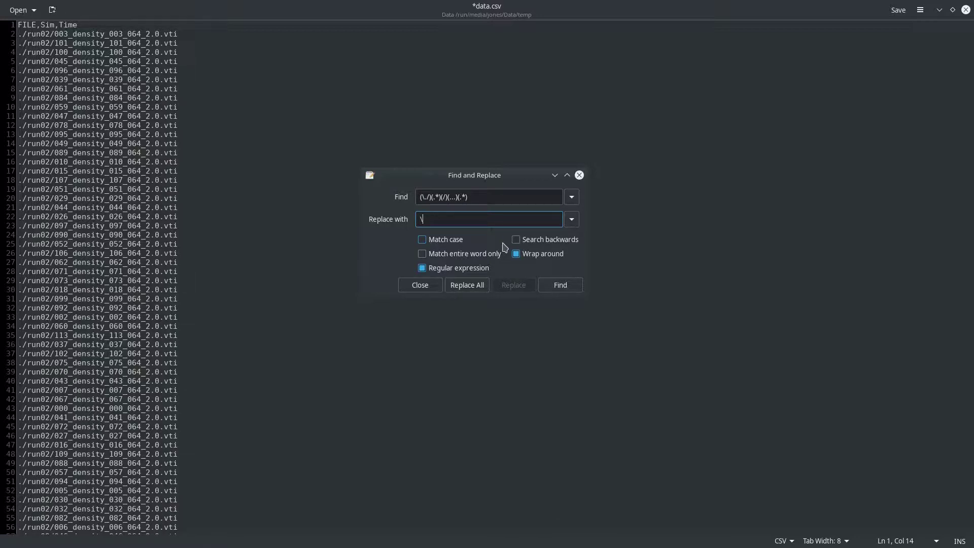
{"action": "type", "text": "1\\2\\3\\4\\5,"}
{"action": "key", "text": "Right"}
{"action": "key", "text": "Left"}
{"action": "key", "text": "shift+End"}
{"action": "key", "text": "Right"}
{"action": "key", "text": "Left"}
{"action": "key", "text": "shift+Right"}
{"action": "key", "text": "shift+Right"}
{"action": "key", "text": "Right"}
{"action": "key", "text": "shift+Right"}
{"action": "key", "text": "shift+Right"}
{"action": "key", "text": "Left"}
{"action": "key", "text": "shift+Left"}
{"action": "key", "text": "End"}
{"action": "left_click", "coordinate": [476, 287]}
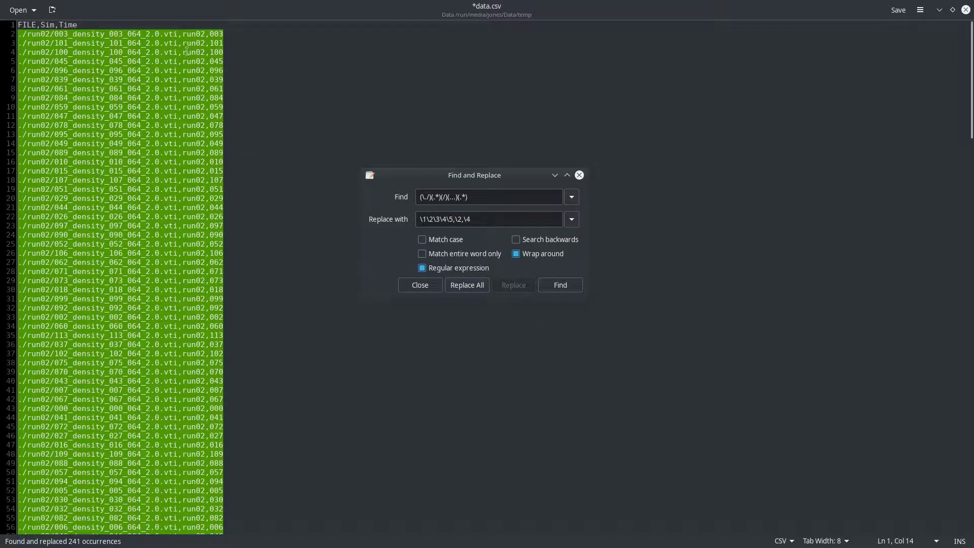
- Close the find and replace dialog, save data.csv and close the text editor
{"action": "left_click", "coordinate": [202, 34]}
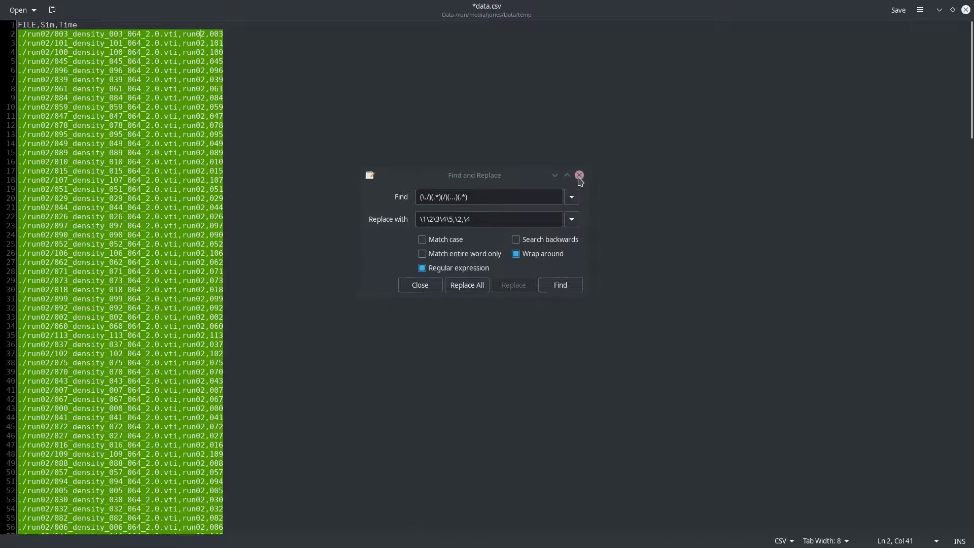
{"action": "left_click", "coordinate": [579, 175]}
{"action": "left_click", "coordinate": [236, 70]}
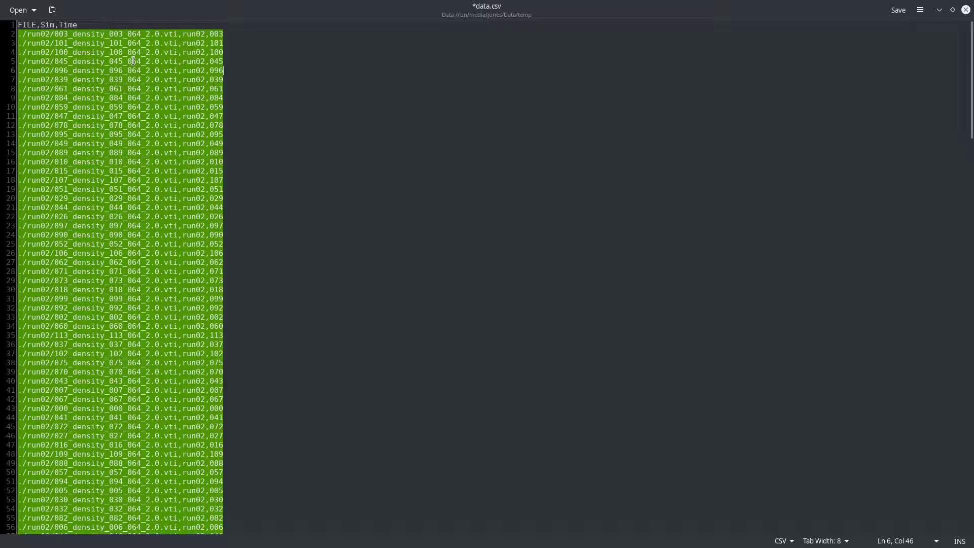
{"action": "left_click", "coordinate": [105, 34]}
{"action": "key", "text": "ctrl+s"}
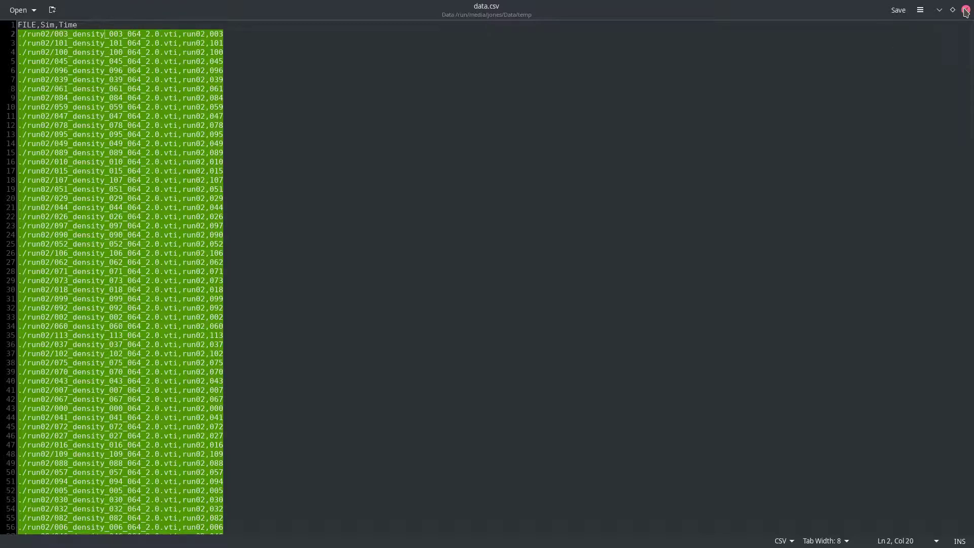
{"action": "left_click", "coordinate": [965, 10]}
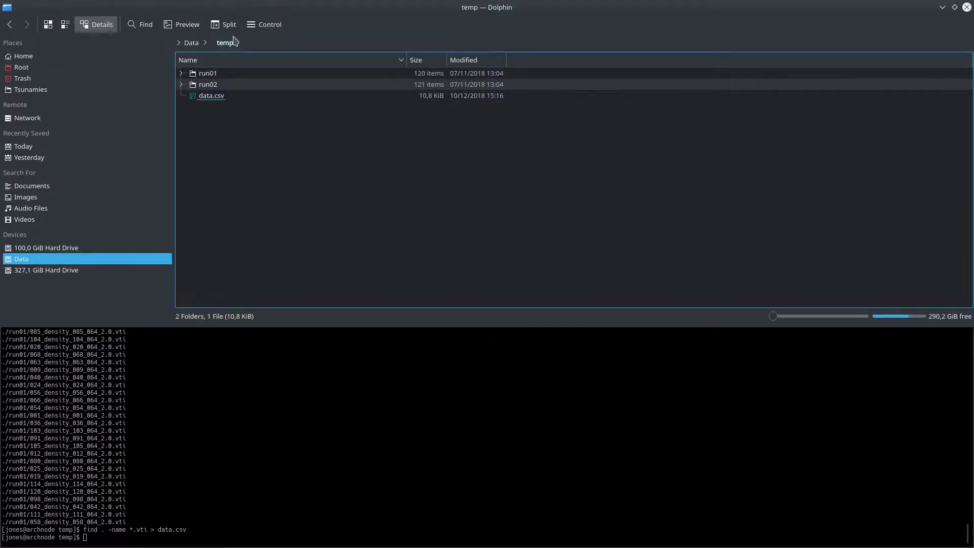
- Go up to the Data folder and rename the temp folder as temp.cdb
{"action": "left_click", "coordinate": [189, 43]}
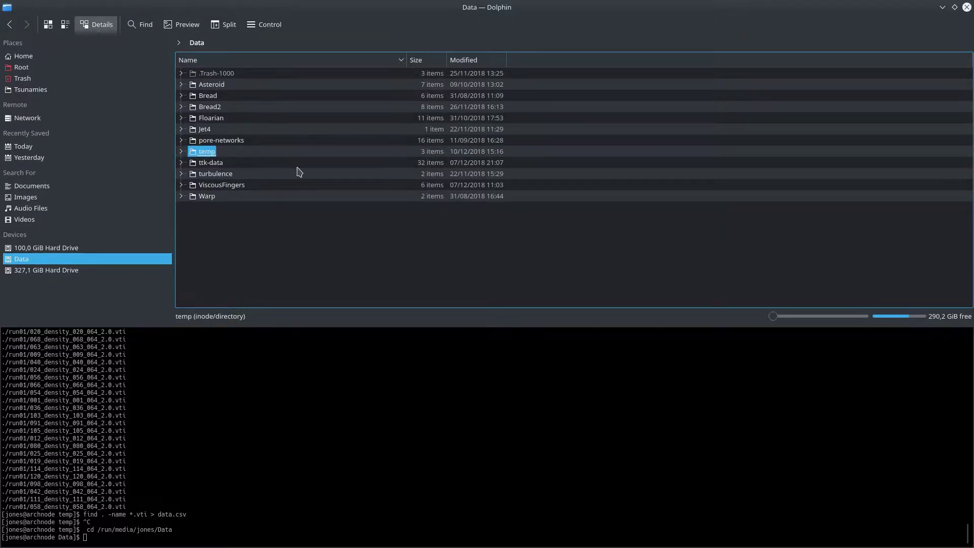
{"action": "key", "text": "F2"}
{"action": "key", "text": "End"}
{"action": "type", "text": ".cd"}
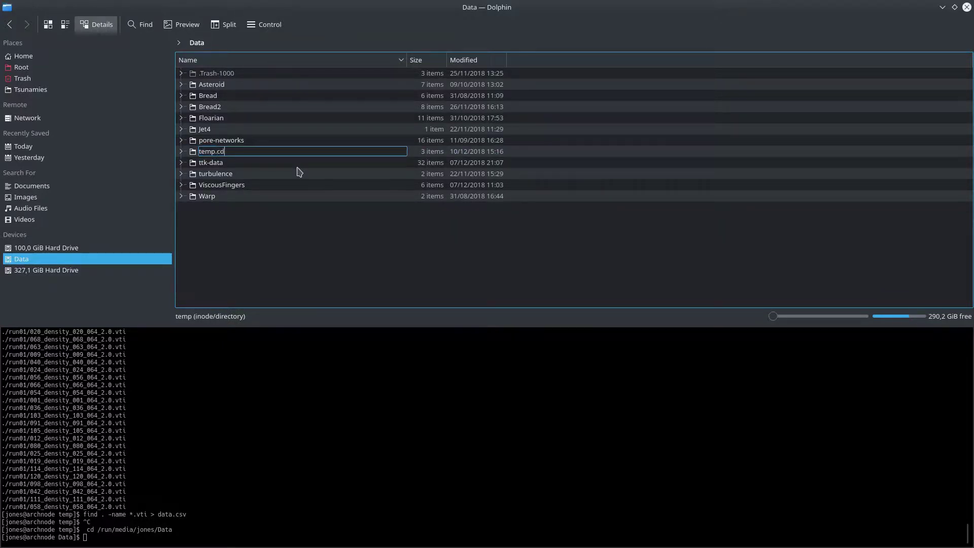
{"action": "key", "text": "Return"}
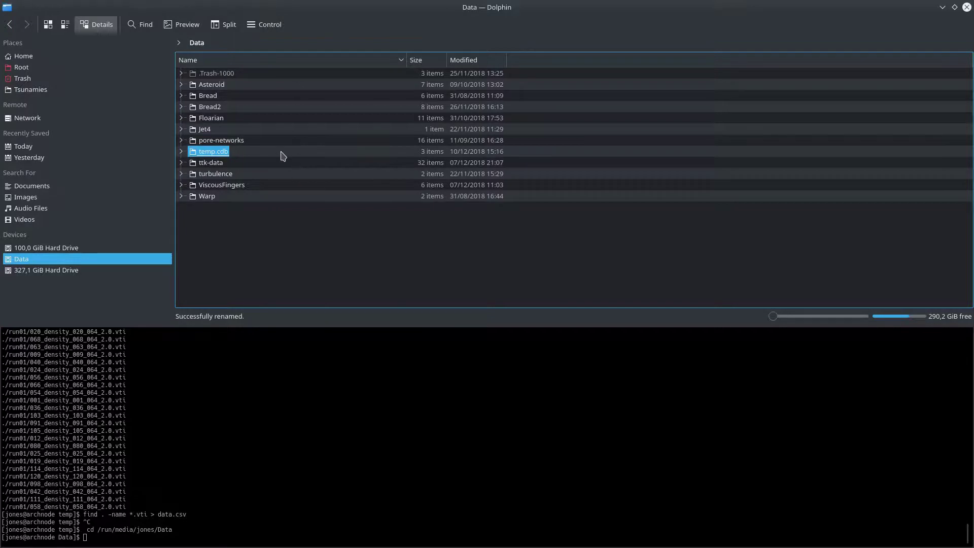
- Enter the temp.cdb folder and launch ParaView from its terminal with the command "pv"
{"action": "left_click", "coordinate": [215, 151]}
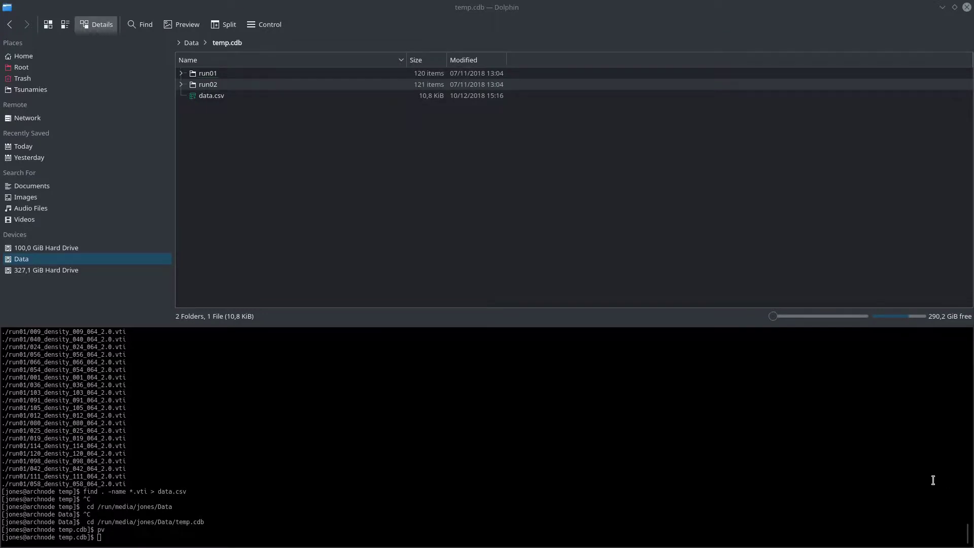
{"action": "left_click", "coordinate": [615, 476]}
{"action": "type", "text": "pv"}
{"action": "key", "text": "Return"}
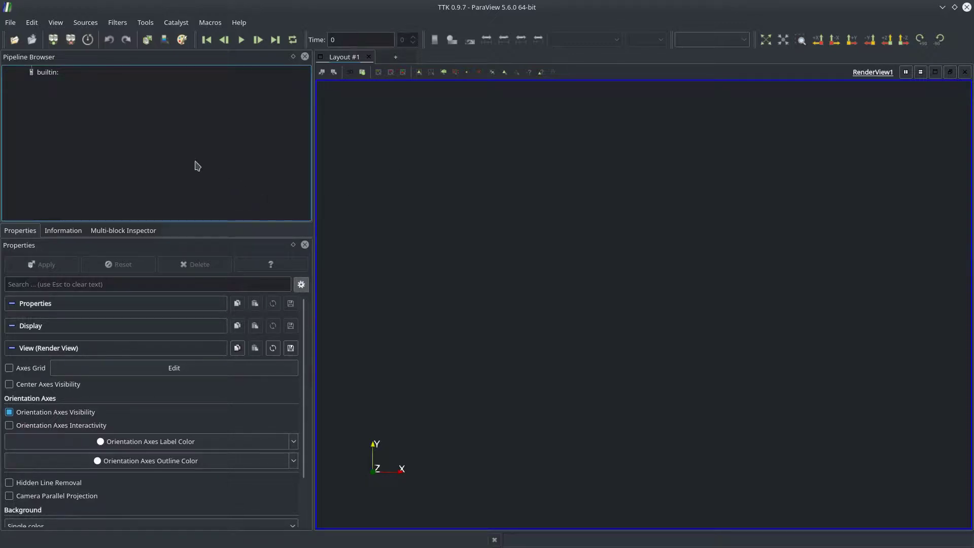
{"action": "left_click", "coordinate": [87, 26]}
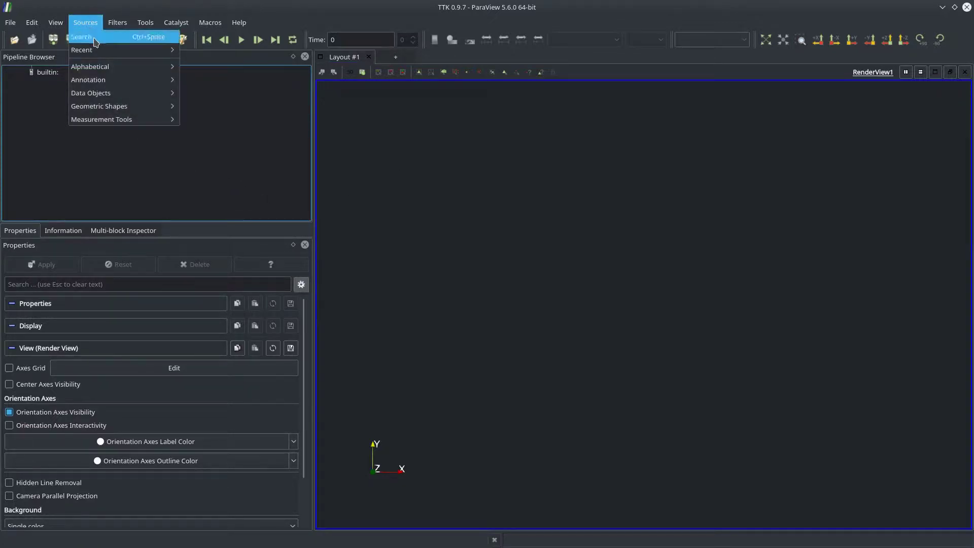
{"action": "mouse_move", "coordinate": [104, 66]}
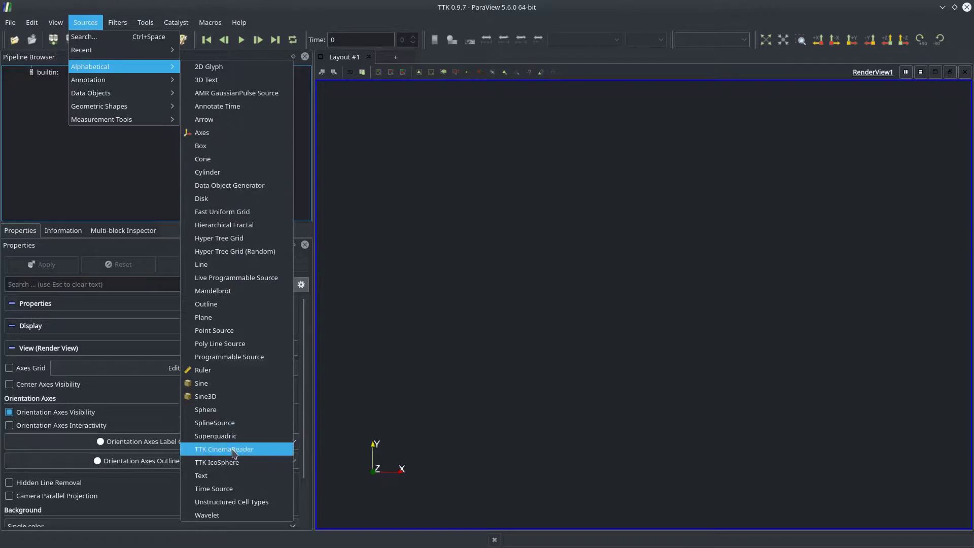
{"action": "left_click", "coordinate": [418, 283]}
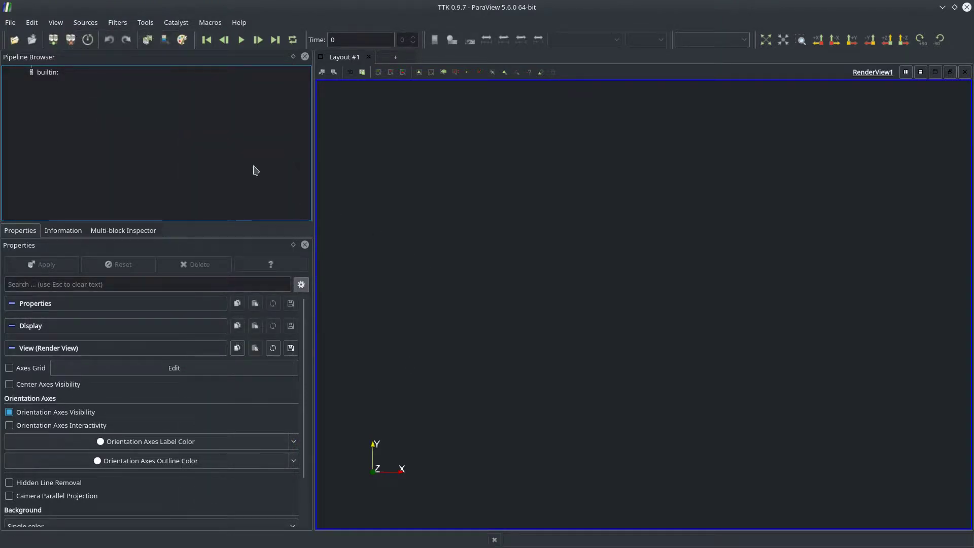
- Search the available sources for "reader" and add a TTK CinemaReader to the pipeline
{"action": "key", "text": "ctrl+space"}
{"action": "type", "text": "reader"}
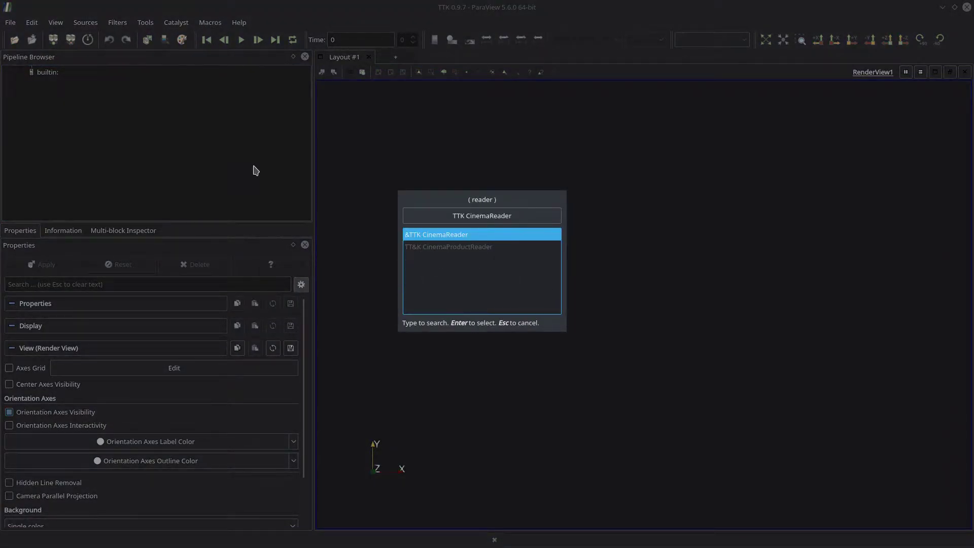
{"action": "key", "text": "Return"}
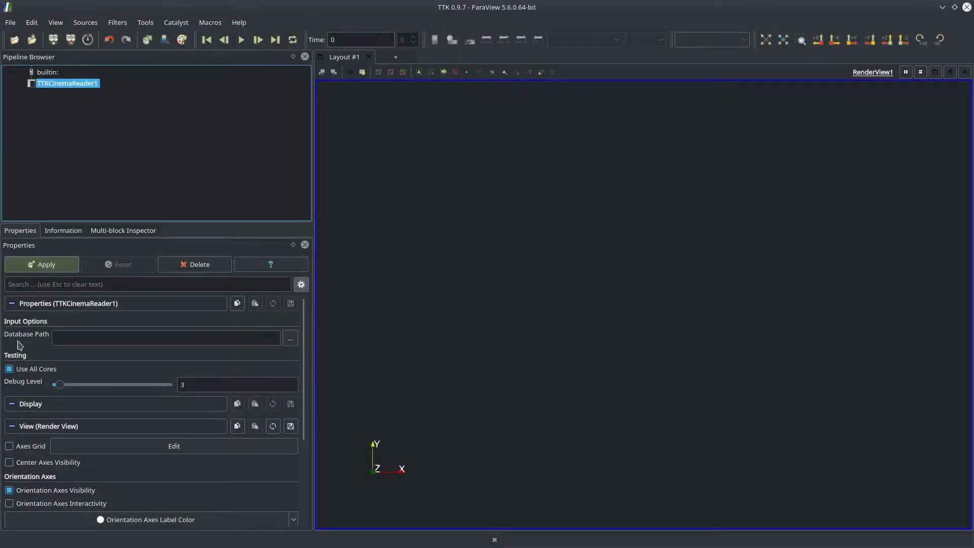
- Set the CinemaReader's database path to the temp.cdb folder, using the path copied from the Dolphin file manager, and apply it
{"action": "left_click", "coordinate": [289, 344]}
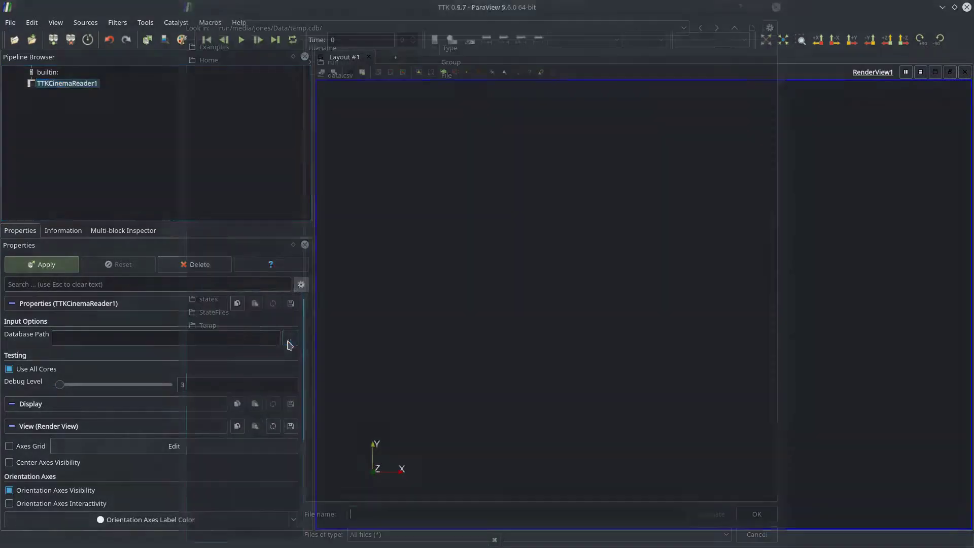
{"action": "left_click", "coordinate": [344, 30]}
{"action": "left_click", "coordinate": [344, 30]}
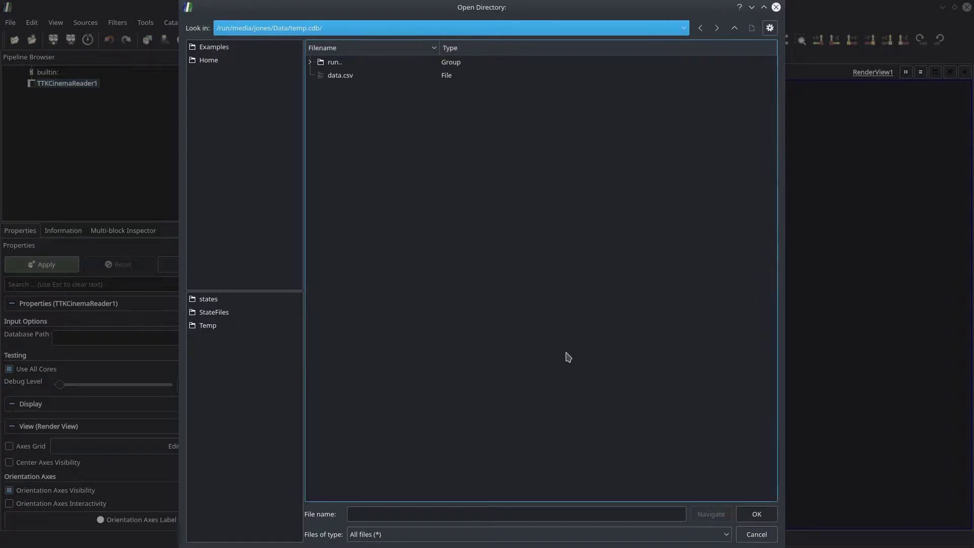
{"action": "key", "text": "alt+Tab"}
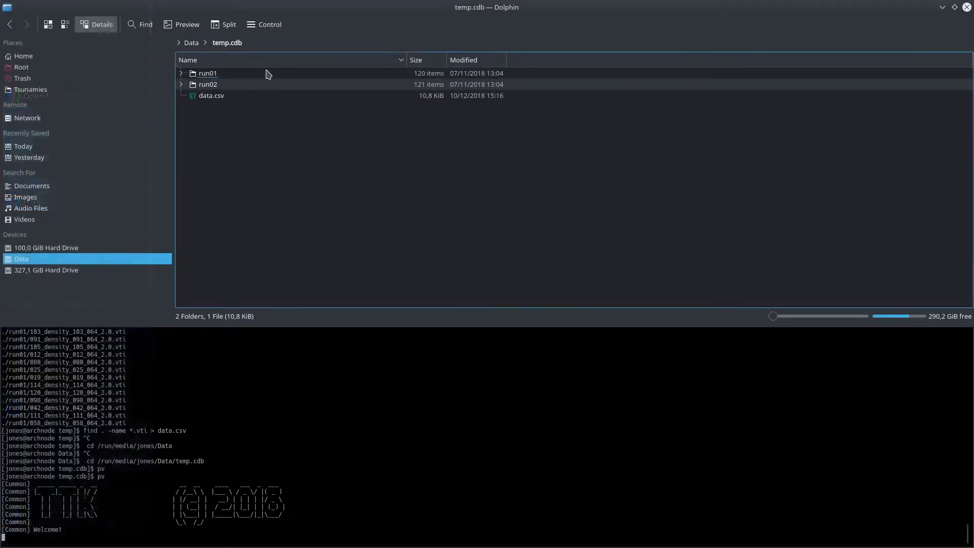
{"action": "left_click", "coordinate": [269, 43]}
{"action": "key", "text": "ctrl+c"}
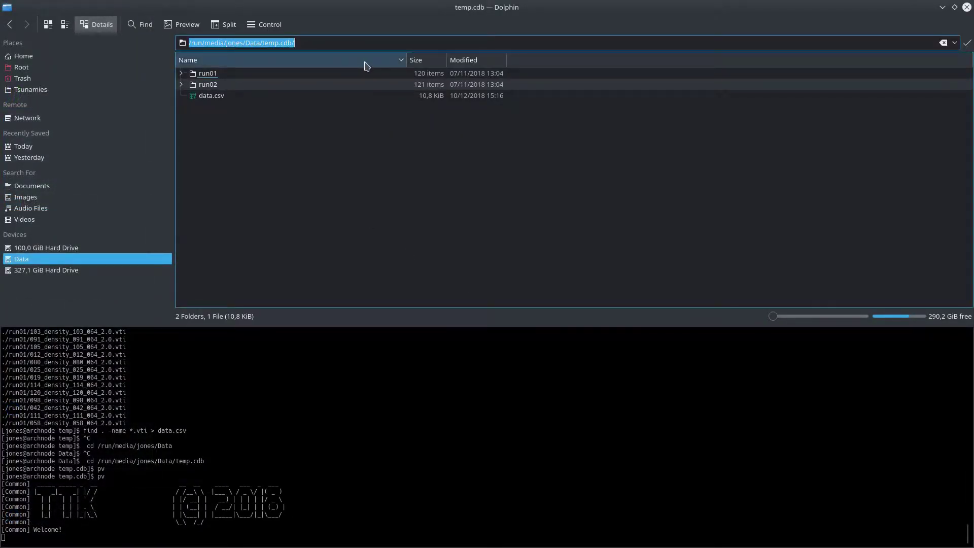
{"action": "key", "text": "alt+Tab"}
{"action": "left_click", "coordinate": [393, 509]}
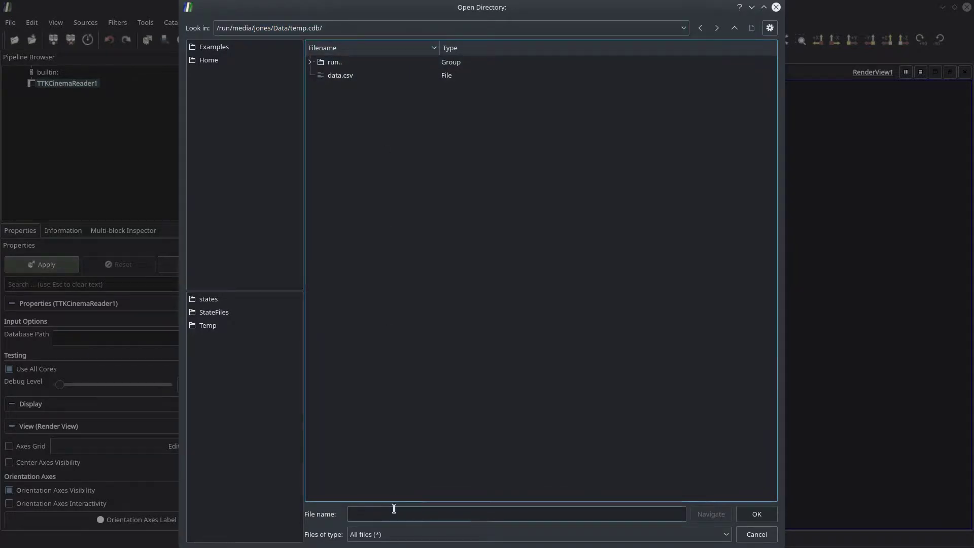
{"action": "key", "text": "ctrl+v"}
{"action": "left_click", "coordinate": [744, 515]}
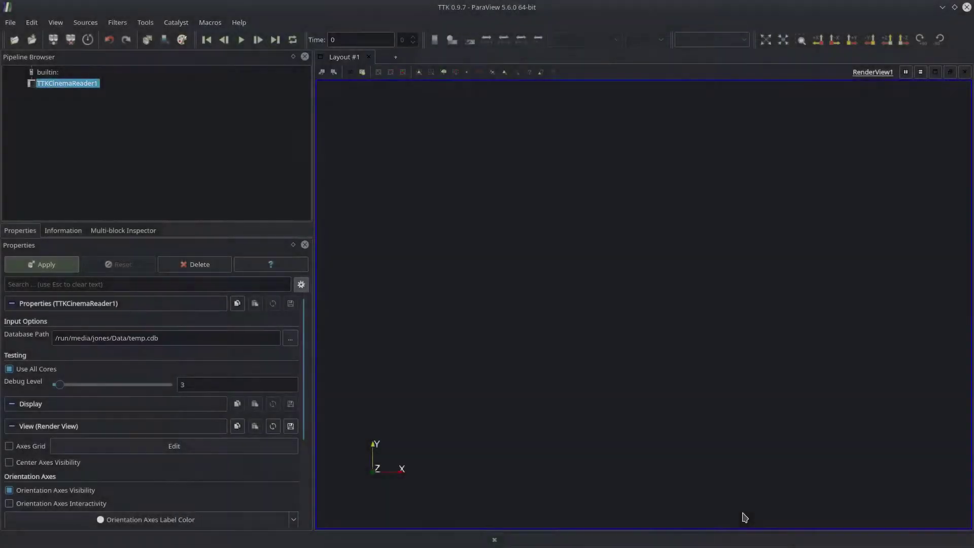
{"action": "left_click", "coordinate": [46, 265]}
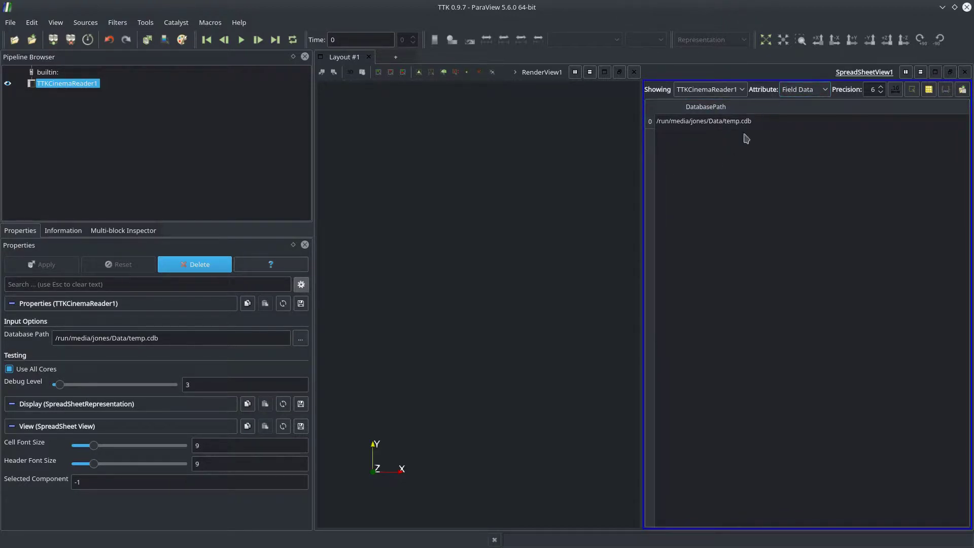
- Switch the spreadsheet's attribute to Row Data and look through the FILE, Sim and Time rows of the database
{"action": "left_click", "coordinate": [803, 90]}
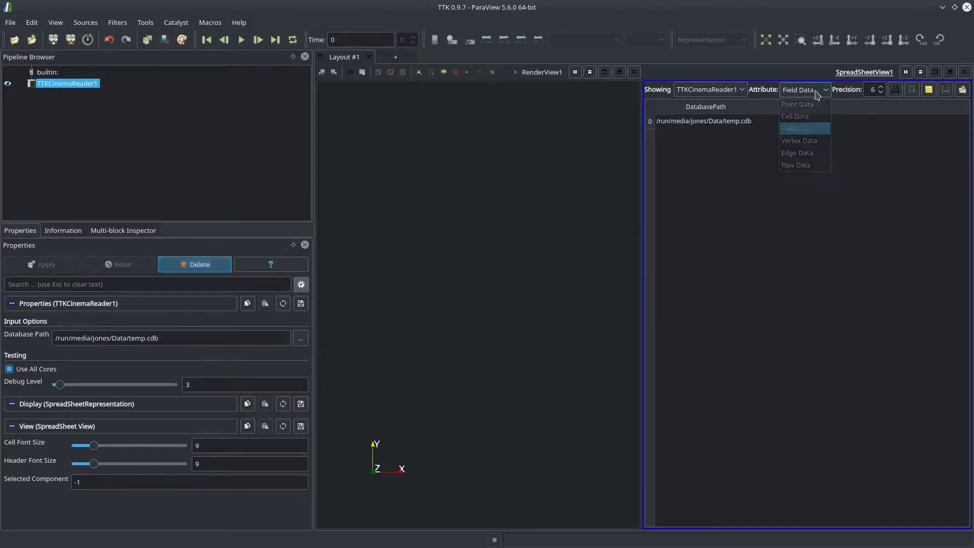
{"action": "left_click", "coordinate": [794, 164]}
{"action": "scroll", "coordinate": [741, 215], "scroll_direction": "down", "scroll_amount": 15}
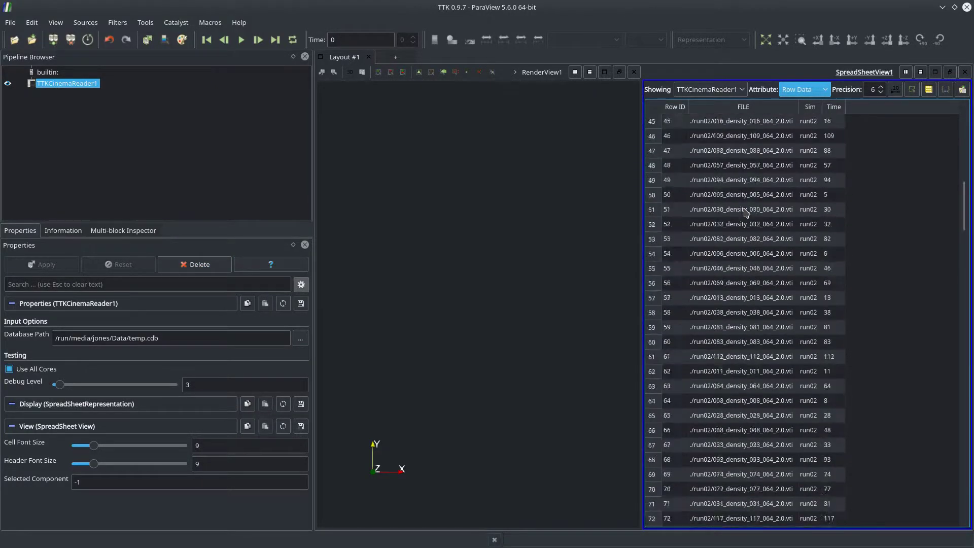
{"action": "scroll", "coordinate": [746, 213], "scroll_direction": "down", "scroll_amount": 20}
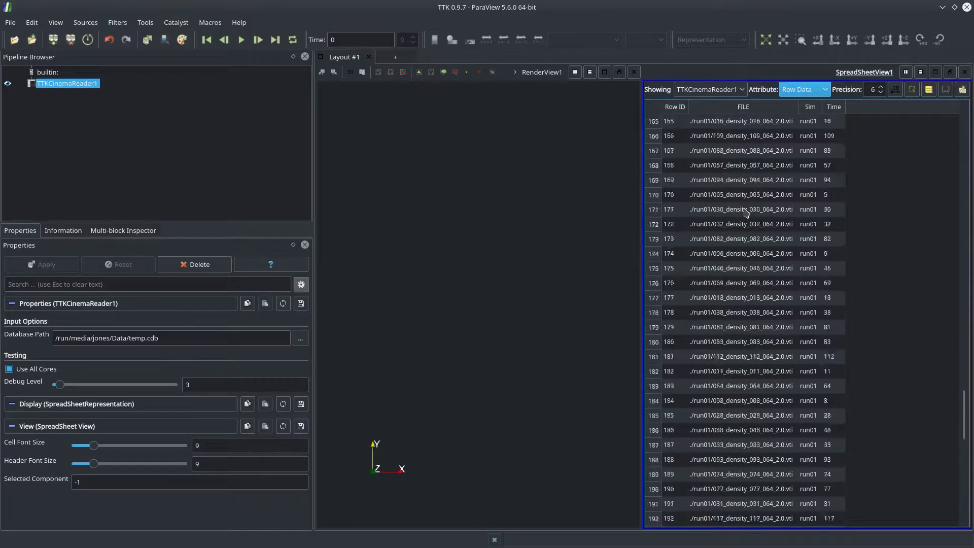
{"action": "scroll", "coordinate": [745, 212], "scroll_direction": "down", "scroll_amount": 6}
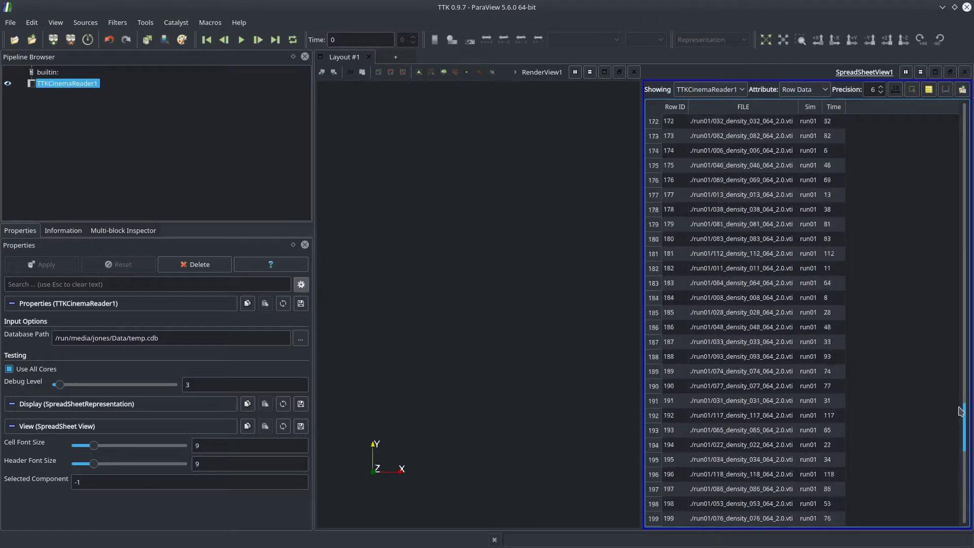
- Look over the database table's FILE, Sim and Time rows again from its beginning
{"action": "left_click_drag", "start_coordinate": [960, 410], "coordinate": [957, 97]}
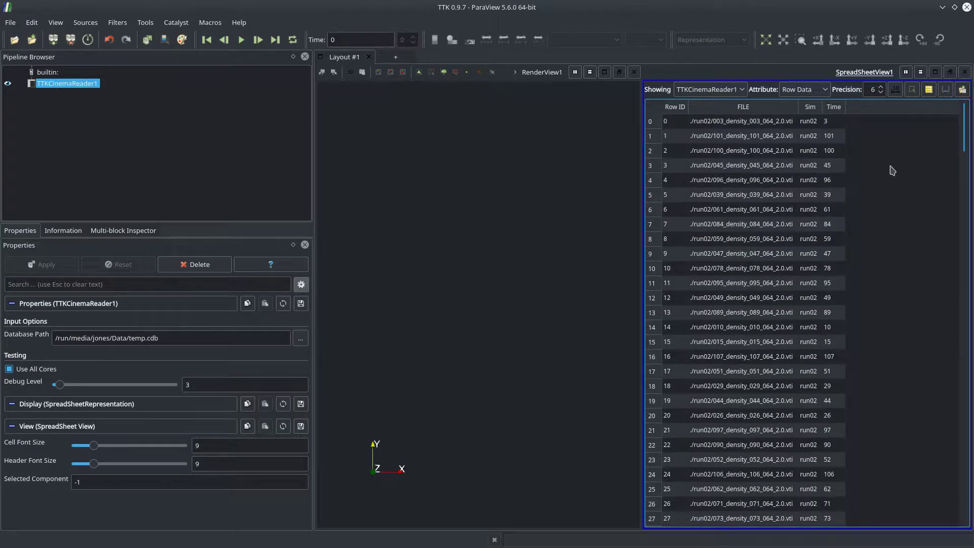
{"action": "scroll", "coordinate": [781, 331], "scroll_direction": "down", "scroll_amount": 7}
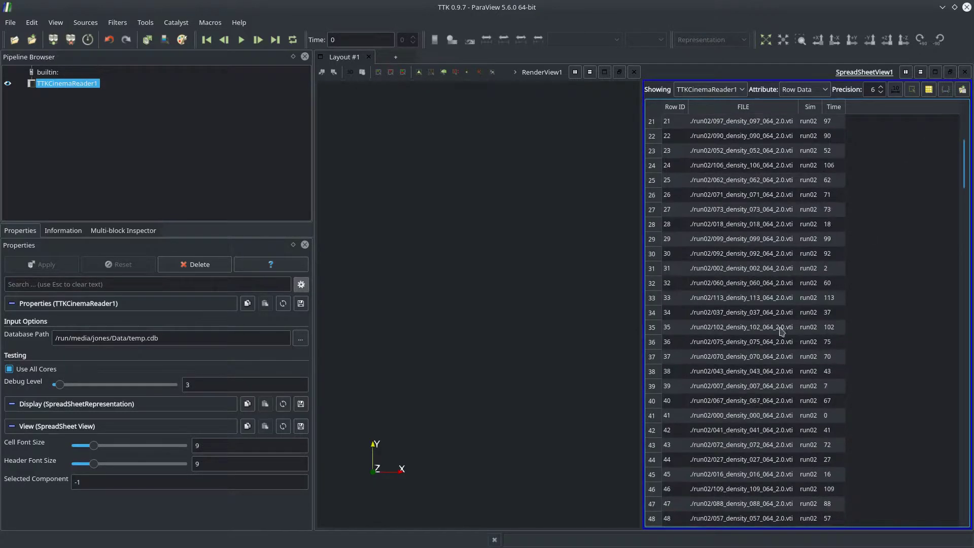
{"action": "scroll", "coordinate": [782, 331], "scroll_direction": "up", "scroll_amount": 7}
{"action": "left_click", "coordinate": [181, 133]}
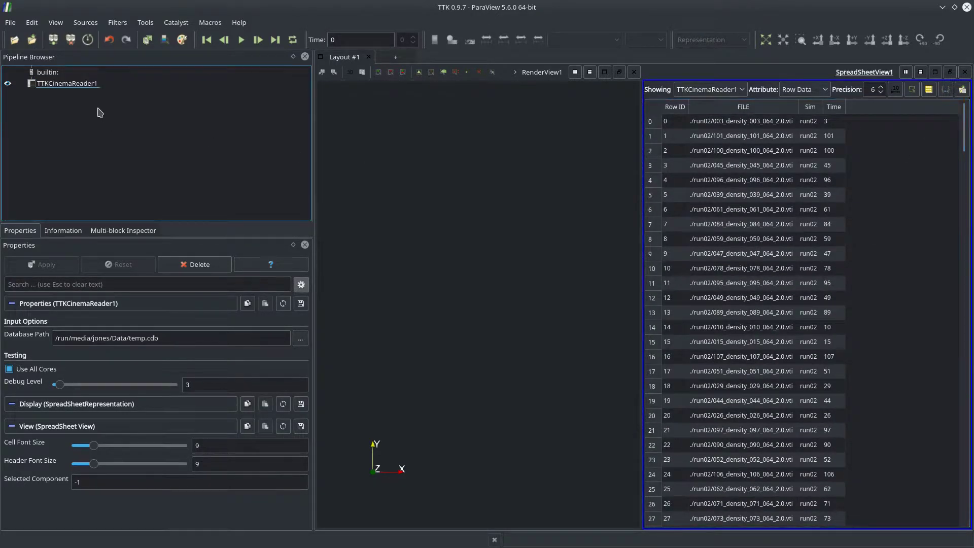
{"action": "left_click", "coordinate": [75, 84]}
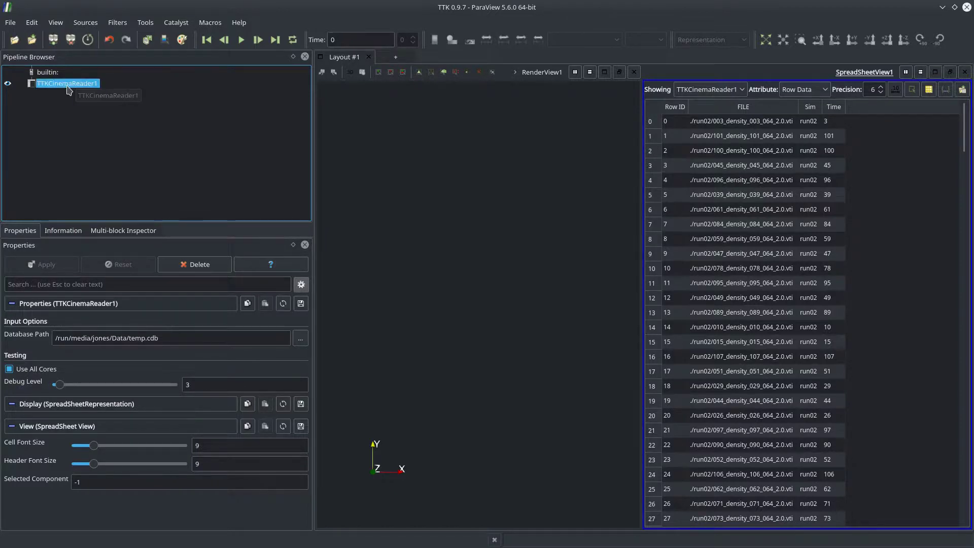
{"action": "left_click", "coordinate": [120, 24]}
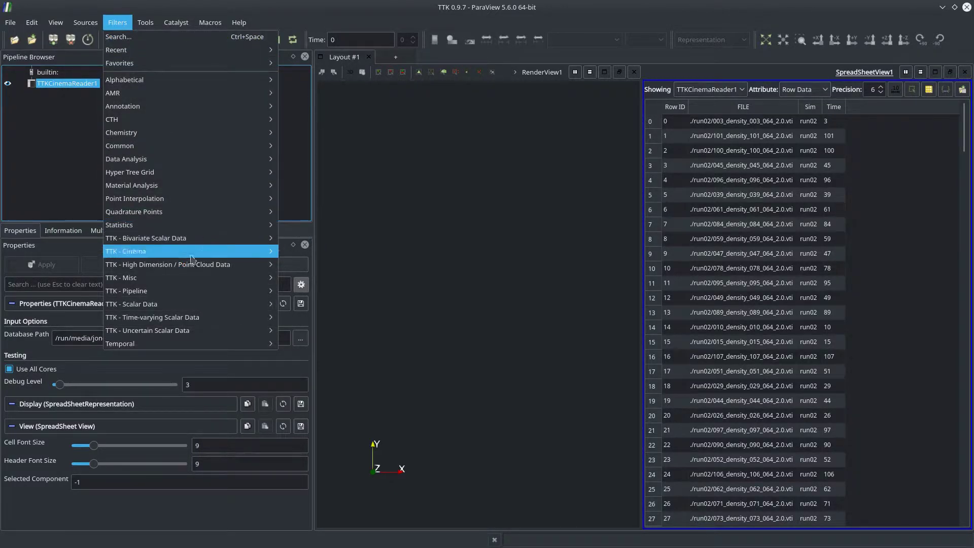
{"action": "mouse_move", "coordinate": [181, 306]}
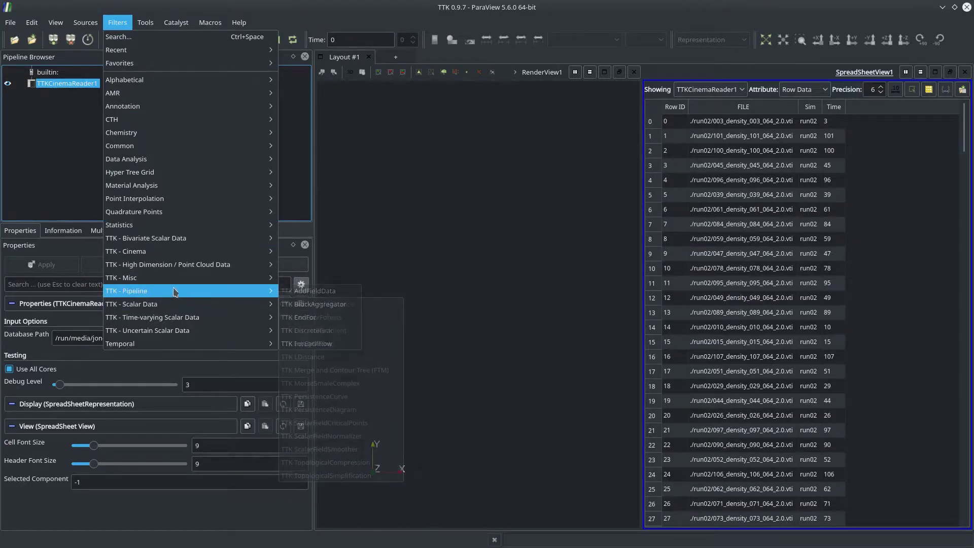
{"action": "mouse_move", "coordinate": [274, 252]}
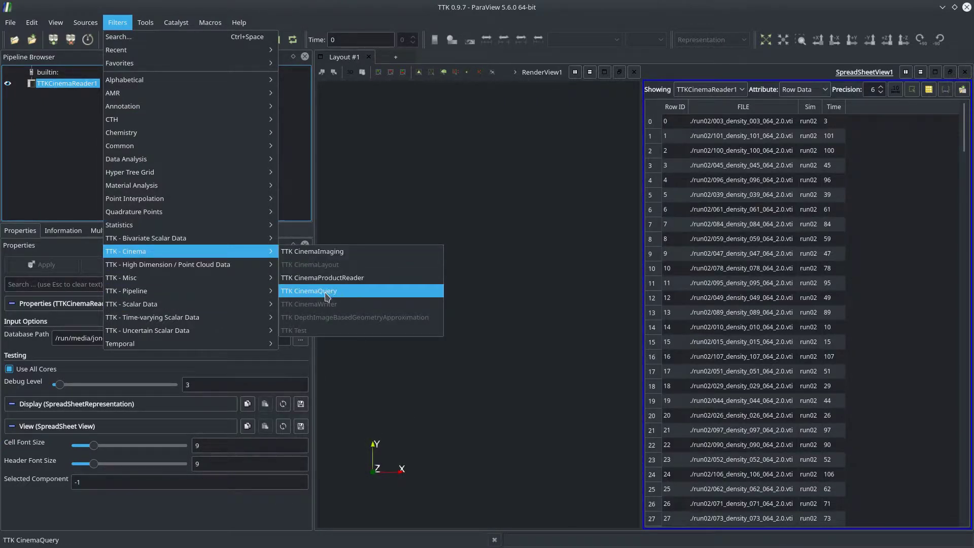
{"action": "left_click", "coordinate": [305, 154]}
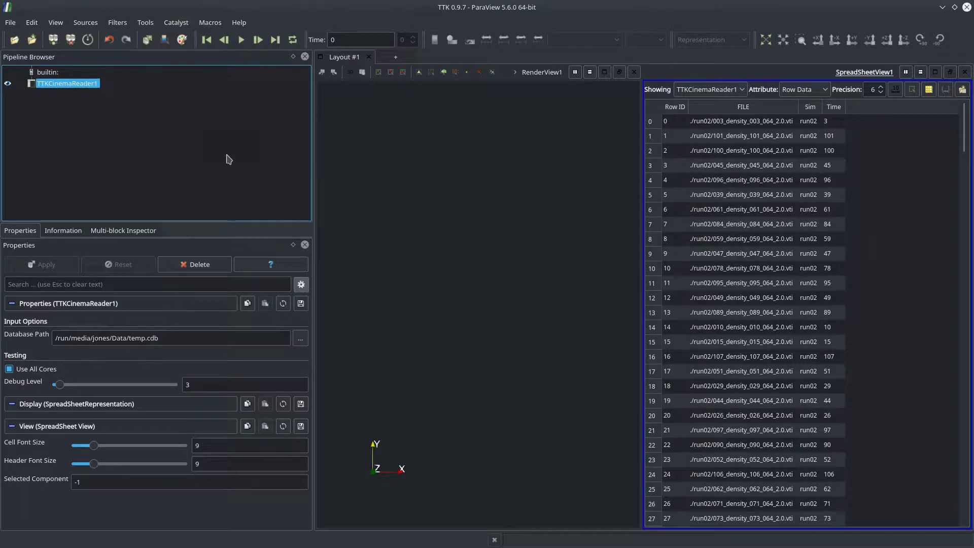
- Search the available filters for "quer" and add a TTK CinemaQuery to the CinemaReader
{"action": "key", "text": "ctrl+space"}
{"action": "type", "text": "quer"}
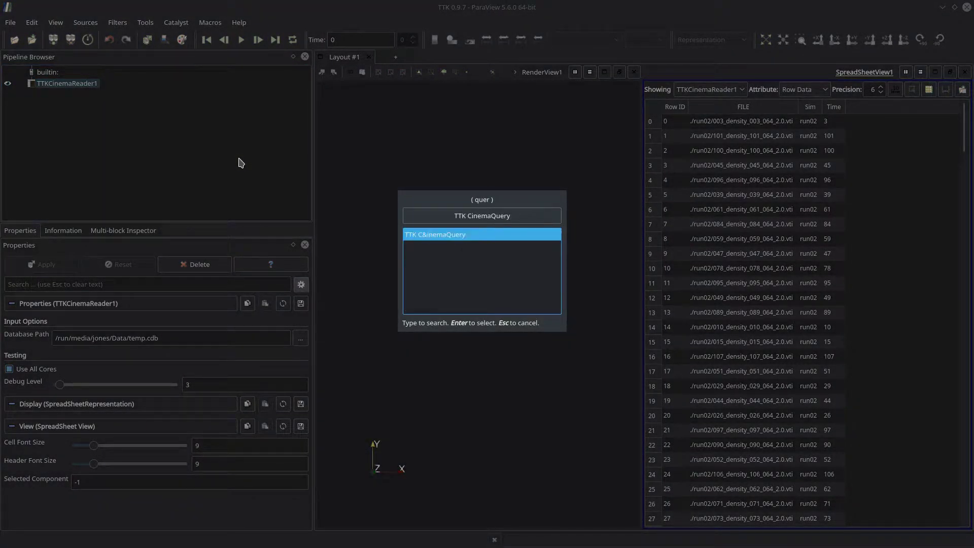
{"action": "key", "text": "Return"}
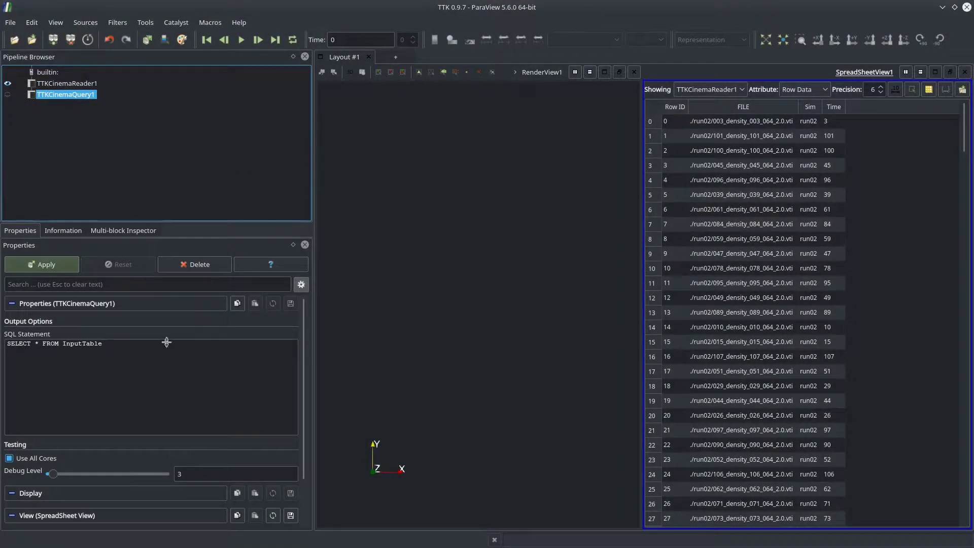
- Extend the query's SQL statement with WHERE Sim='run01' and ORDER BY Time, apply it and look through the rows
{"action": "left_click", "coordinate": [159, 379]}
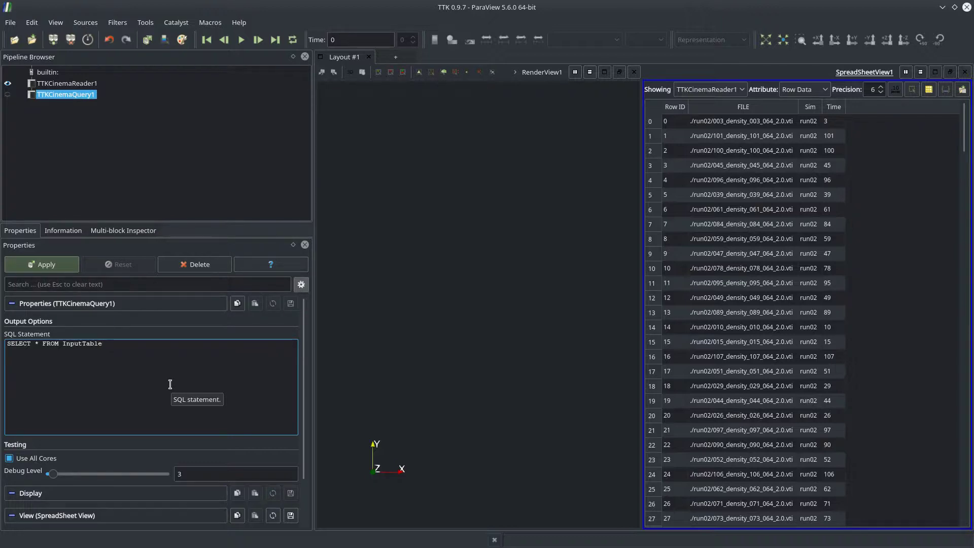
{"action": "type", "text": "WHERE Sim="}
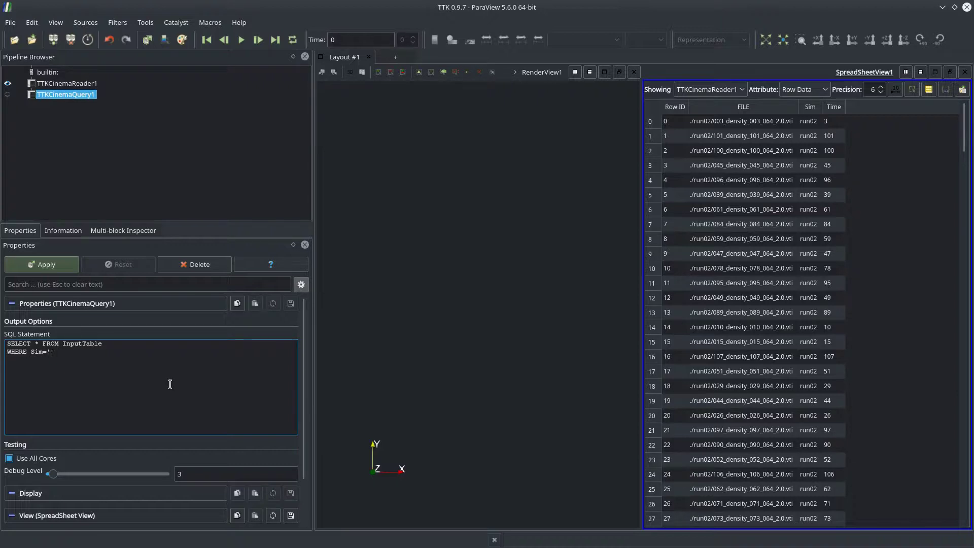
{"action": "type", "text": "'run01'"}
{"action": "left_click", "coordinate": [48, 264]}
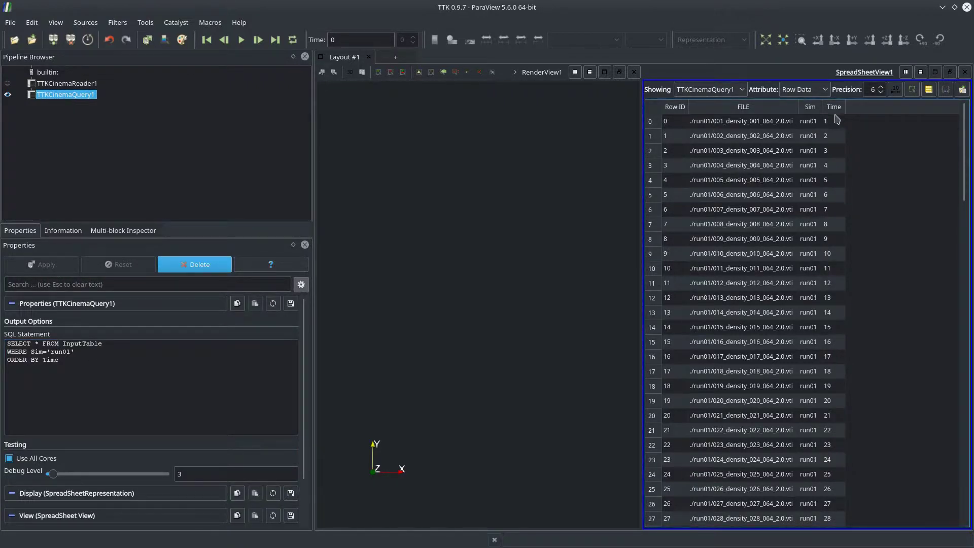
{"action": "scroll", "coordinate": [830, 430], "scroll_direction": "down", "scroll_amount": 13}
{"action": "scroll", "coordinate": [830, 429], "scroll_direction": "down", "scroll_amount": 18}
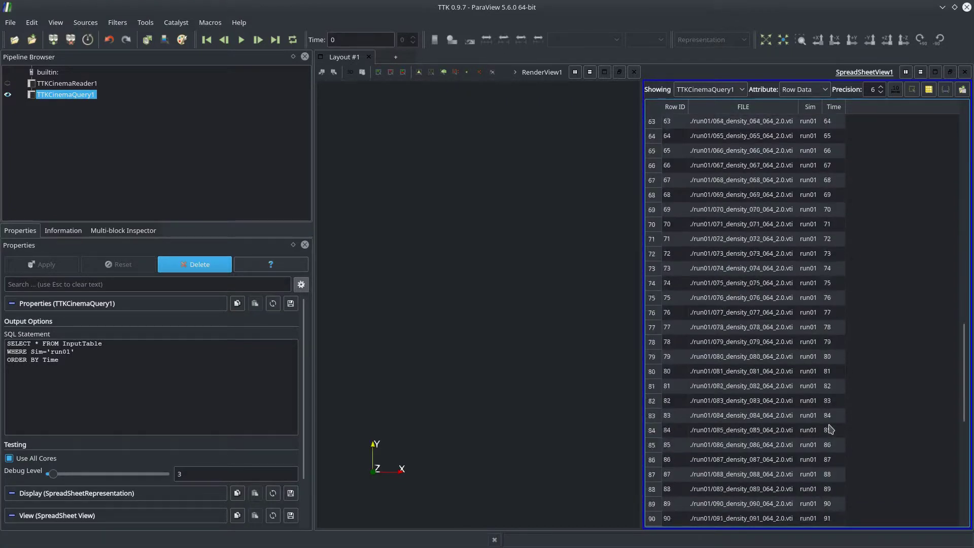
{"action": "scroll", "coordinate": [829, 430], "scroll_direction": "up", "scroll_amount": 20}
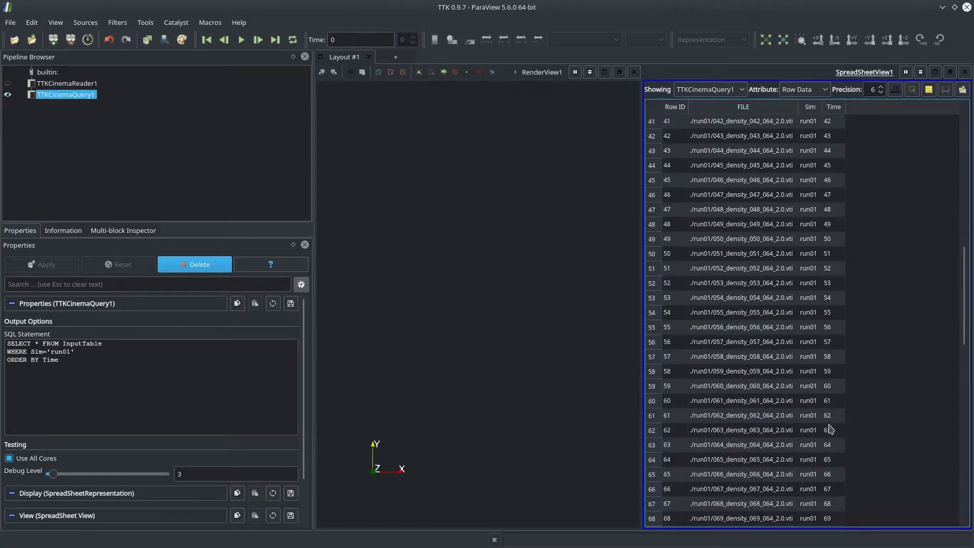
- Add the line LIMIT 50 OFFSET 20 to the query's SQL statement, apply it and look through the rows
{"action": "left_click", "coordinate": [160, 367]}
{"action": "key", "text": "Return"}
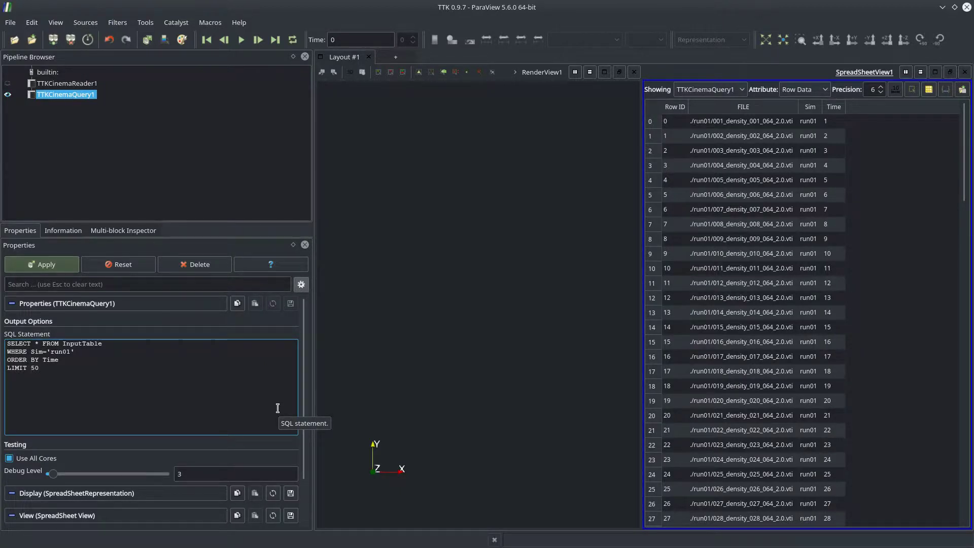
{"action": "type", "text": "20"}
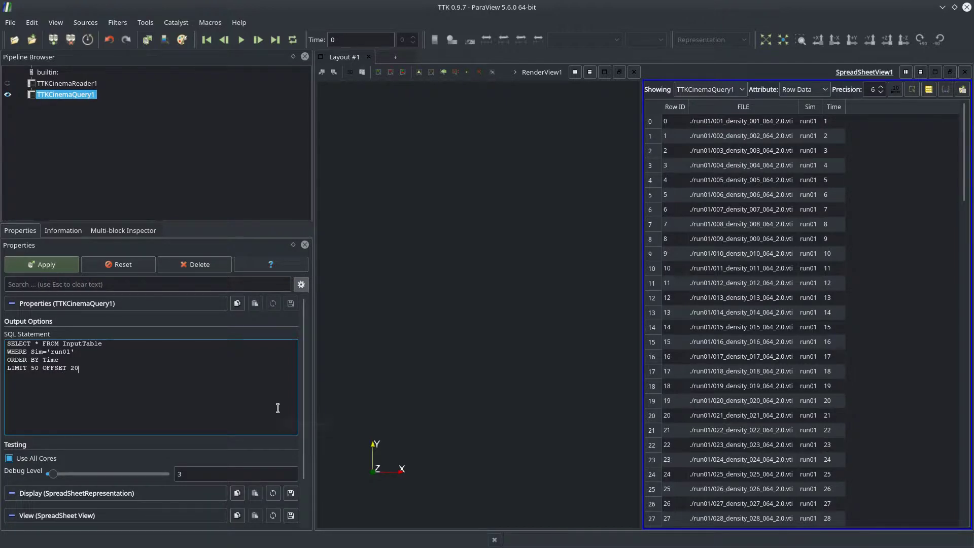
{"action": "left_click", "coordinate": [59, 265]}
{"action": "scroll", "coordinate": [874, 200], "scroll_direction": "down", "scroll_amount": 7}
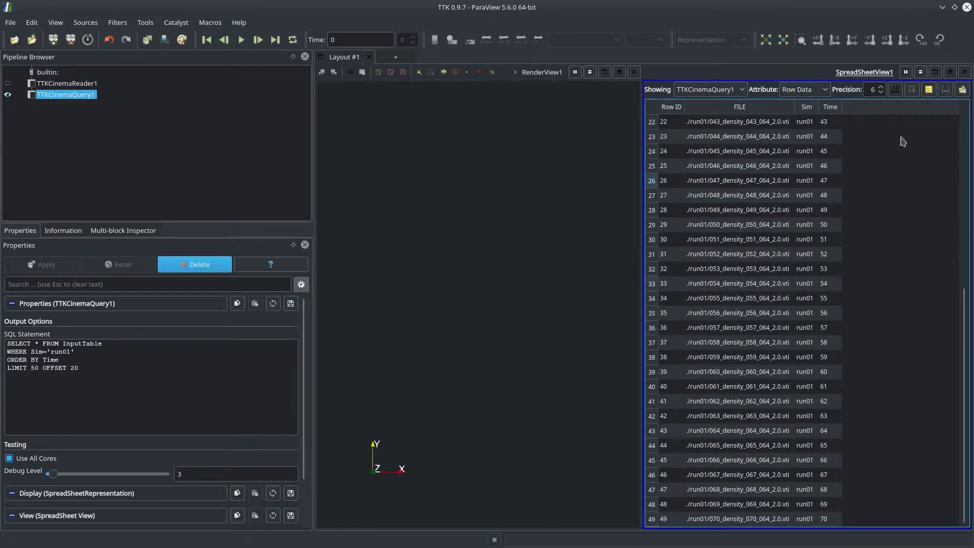
{"action": "scroll", "coordinate": [816, 350], "scroll_direction": "up", "scroll_amount": 7}
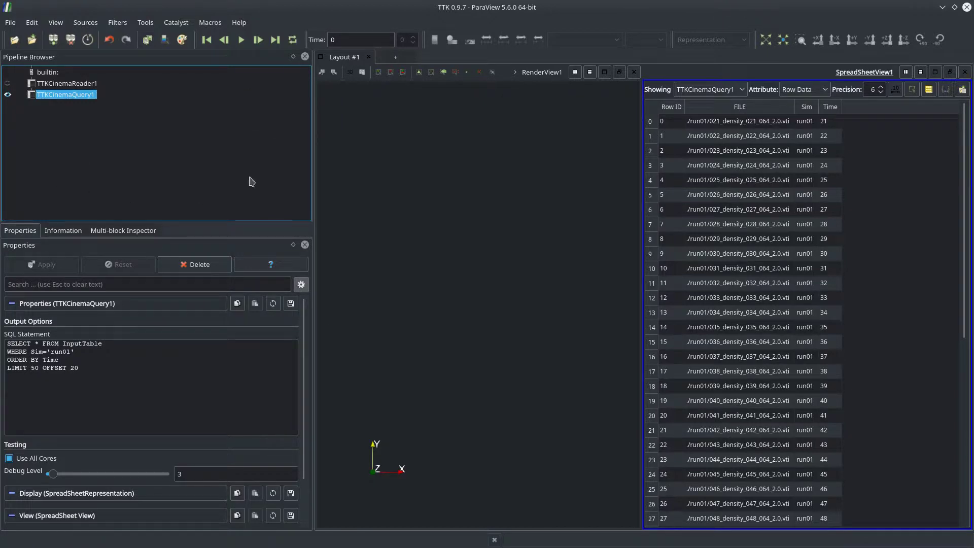
- With the render view active, add a TTK CinemaProductReader to the CinemaQuery and apply it with FILE as the filepath column
{"action": "left_click", "coordinate": [505, 344]}
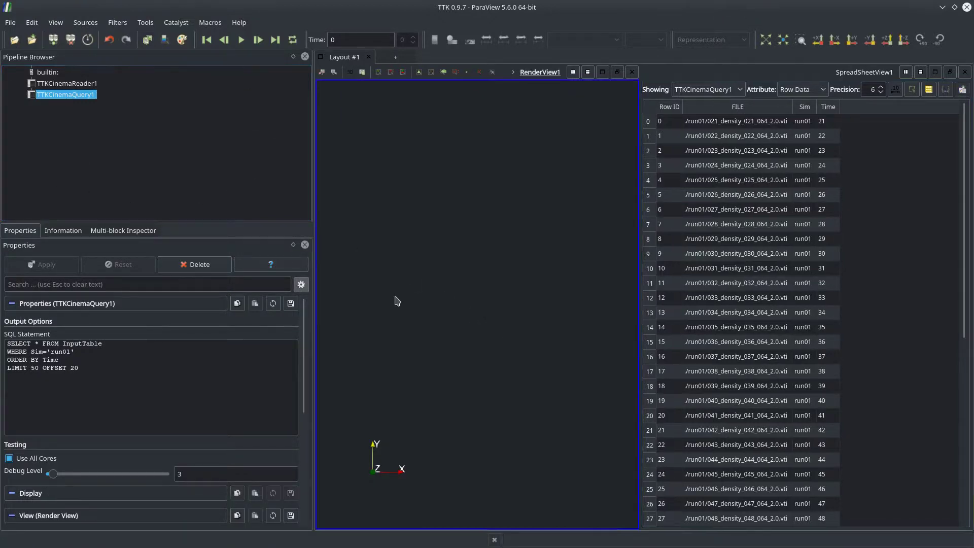
{"action": "mouse_move", "coordinate": [395, 300]}
{"action": "left_mouse_down"}
{"action": "mouse_move", "coordinate": [446, 334]}
{"action": "mouse_move", "coordinate": [406, 311]}
{"action": "left_mouse_up"}
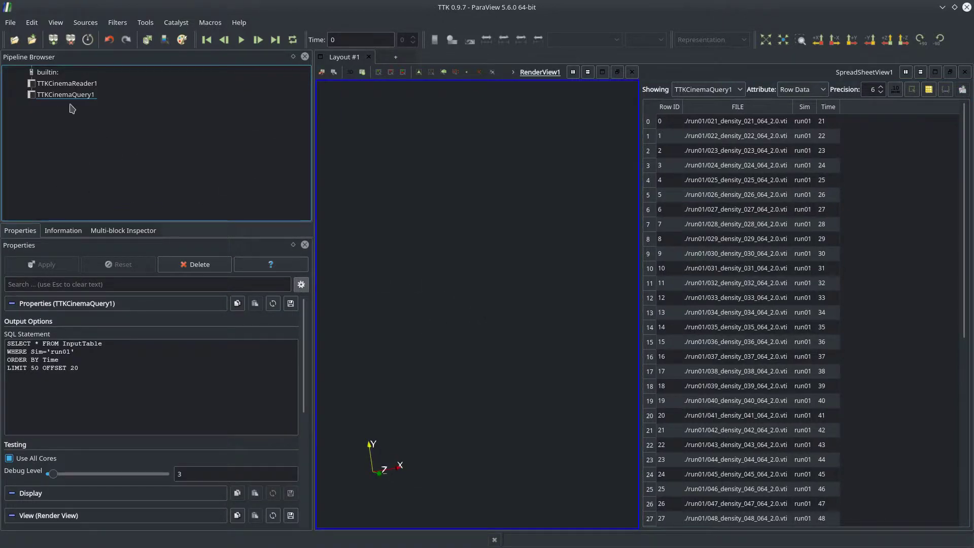
{"action": "key", "text": "ctrl+space"}
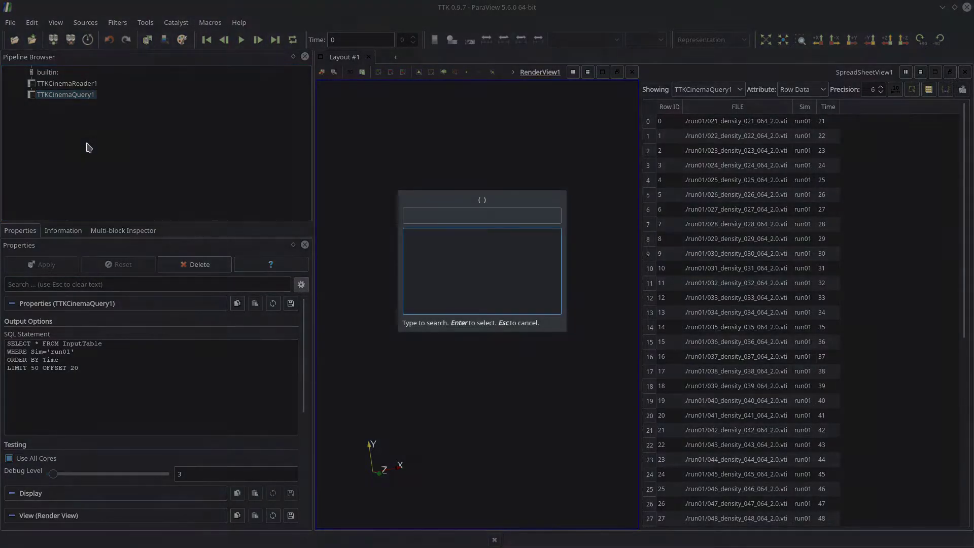
{"action": "type", "text": "cinema"}
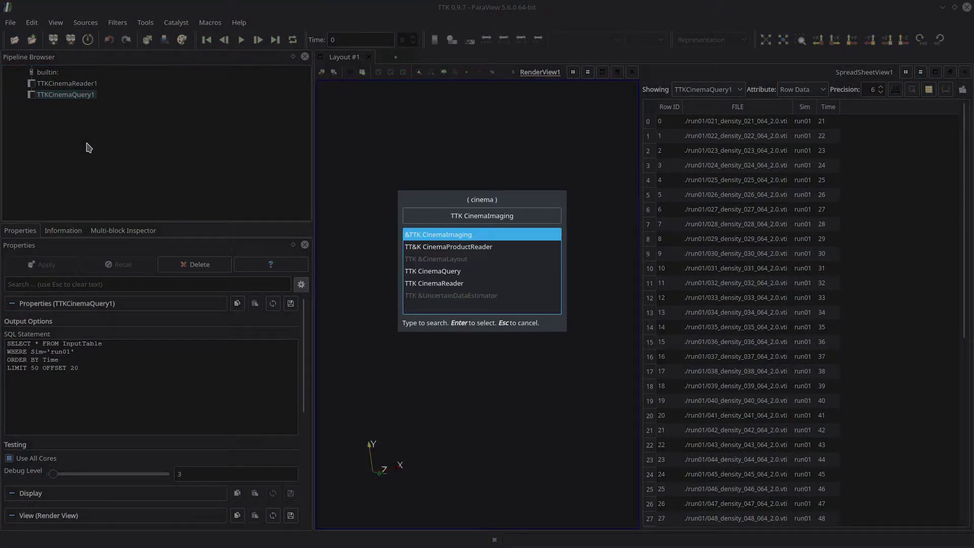
{"action": "key", "text": "Down"}
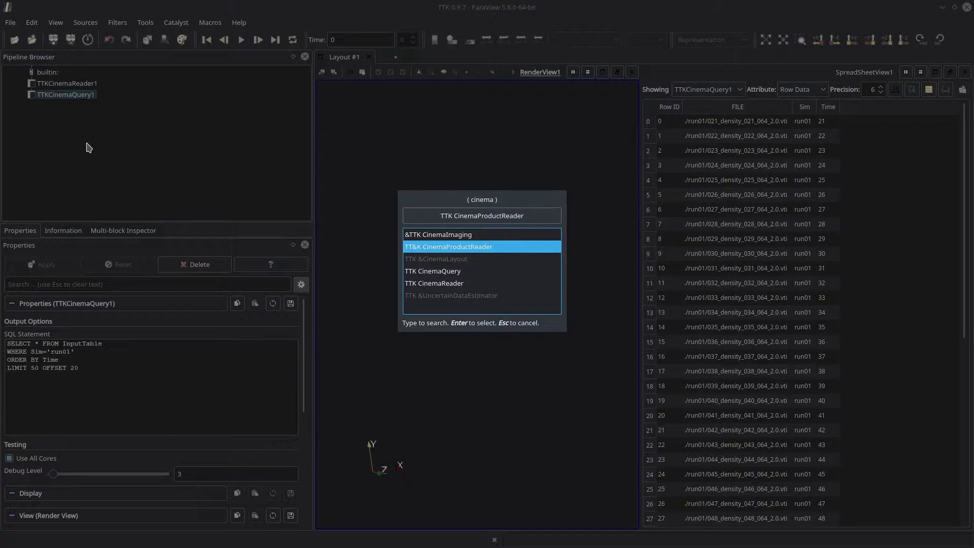
{"action": "key", "text": "Return"}
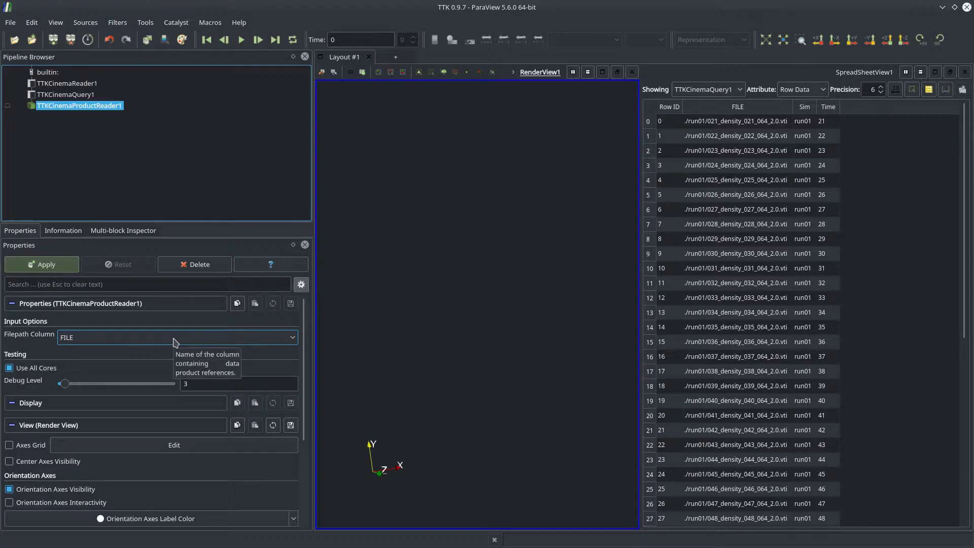
{"action": "left_click", "coordinate": [44, 264]}
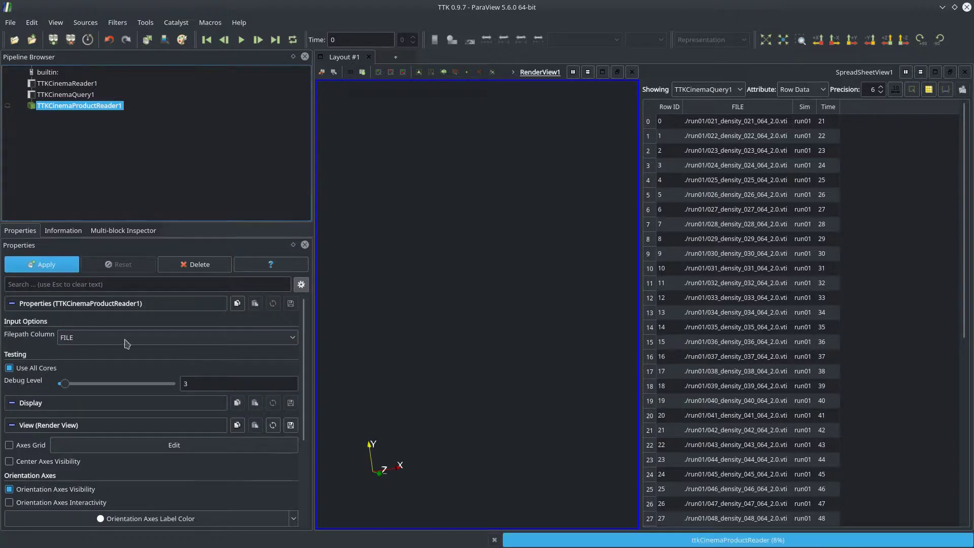
- Examine the product reader's outline, its list of blocks, and the statistics and data arrays of the first two image blocks
{"action": "left_click_drag", "start_coordinate": [426, 339], "coordinate": [458, 361]}
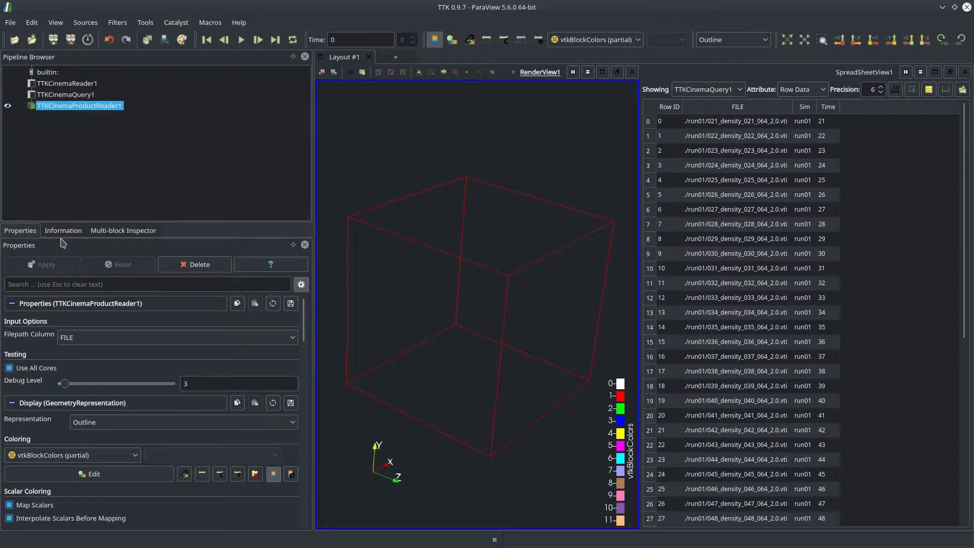
{"action": "left_click_drag", "start_coordinate": [503, 325], "coordinate": [492, 325]}
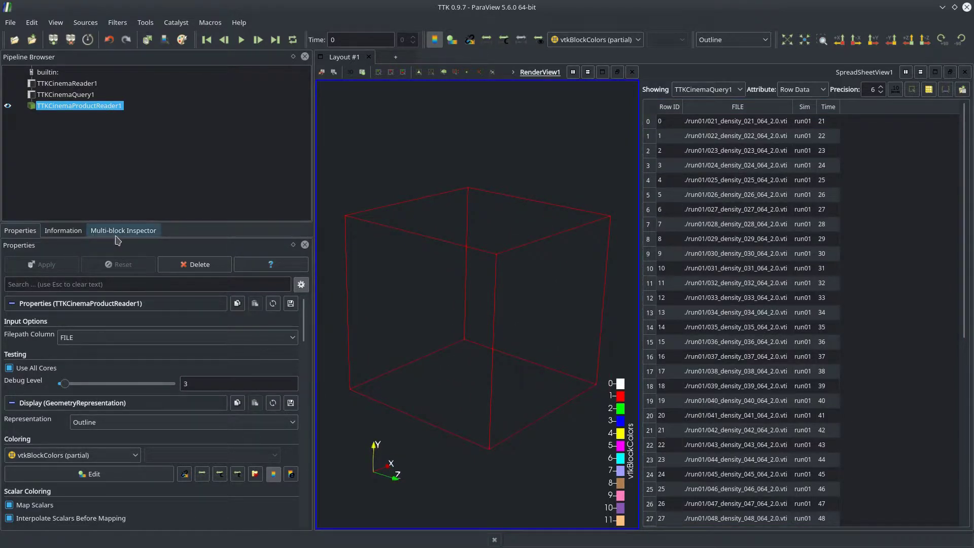
{"action": "left_click", "coordinate": [133, 237]}
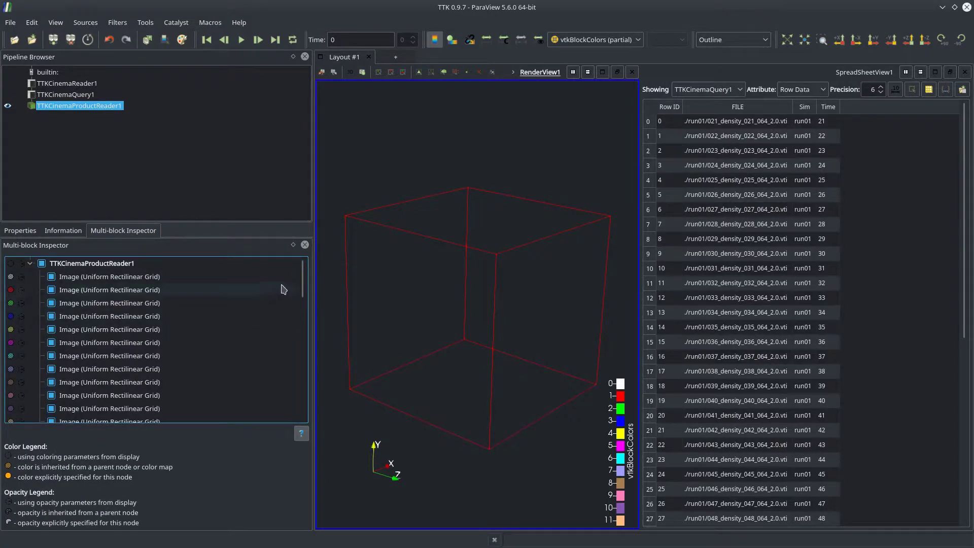
{"action": "left_click", "coordinate": [50, 235]}
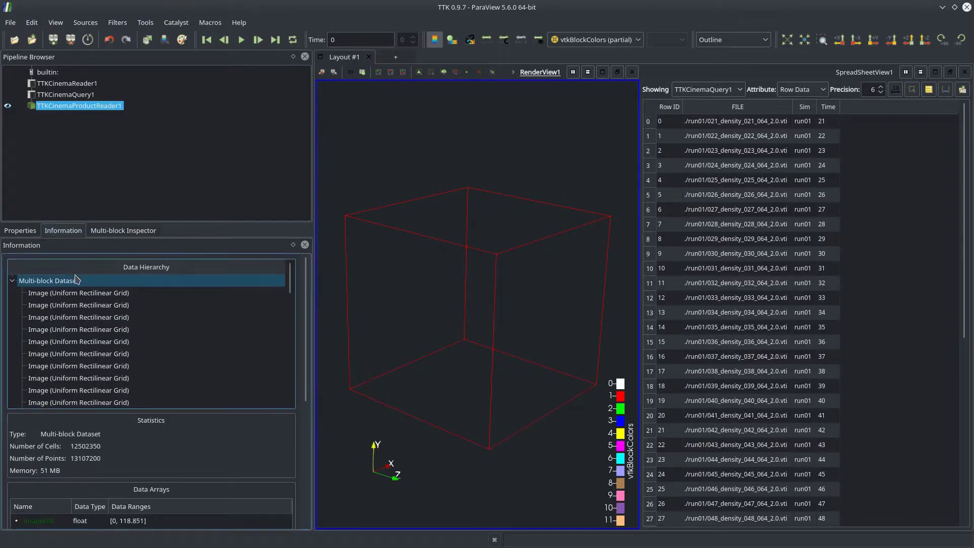
{"action": "left_click", "coordinate": [82, 305]}
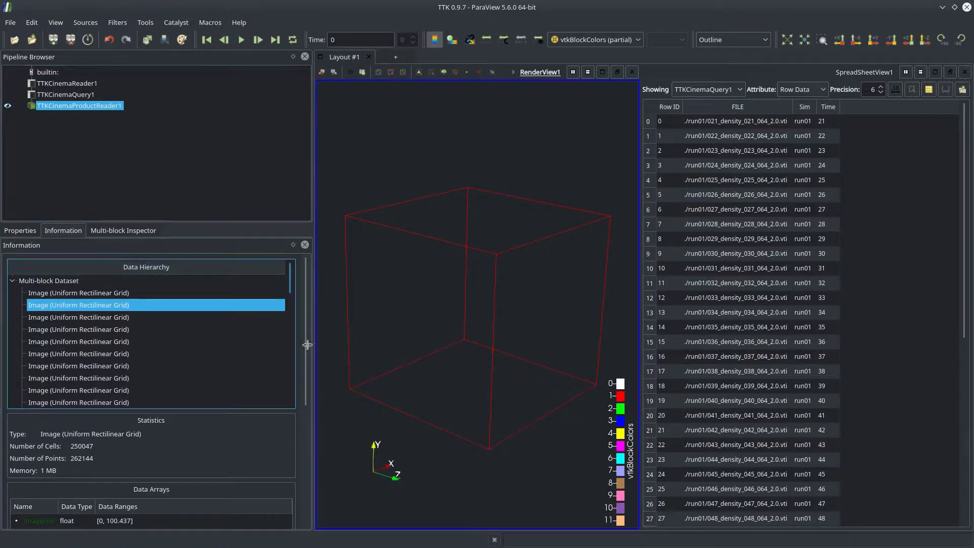
{"action": "left_click", "coordinate": [74, 120]}
{"action": "left_click", "coordinate": [74, 305]}
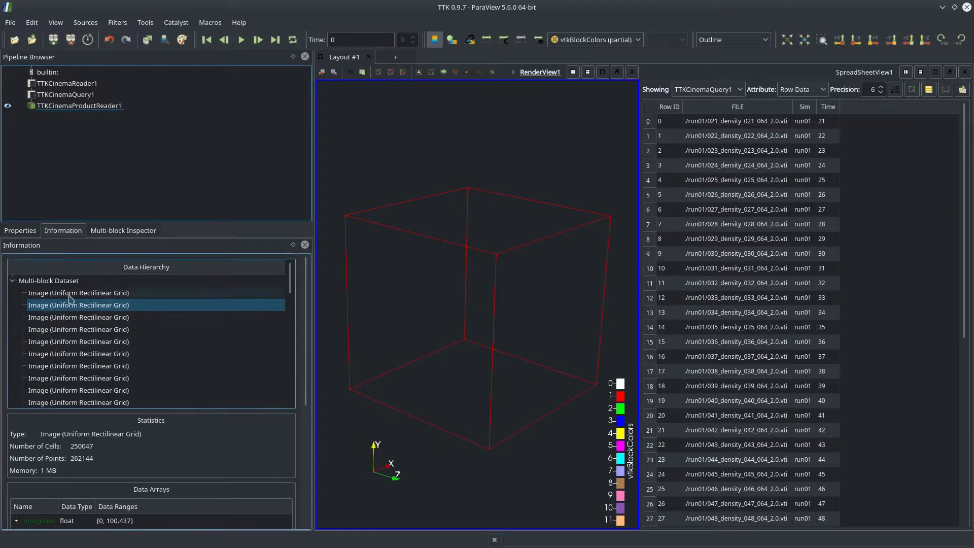
{"action": "left_click", "coordinate": [74, 293]}
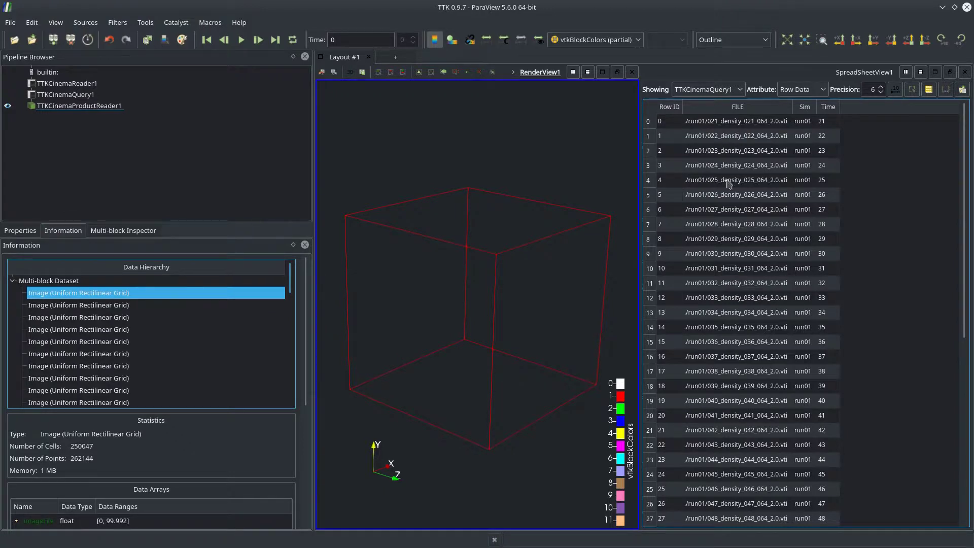
{"action": "left_click", "coordinate": [48, 291]}
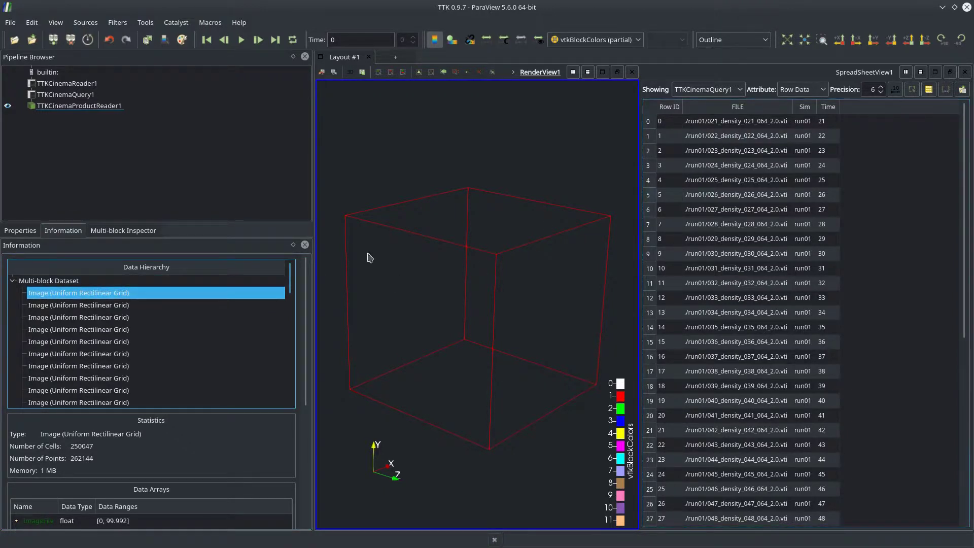
{"action": "scroll", "coordinate": [41, 489], "scroll_direction": "down", "scroll_amount": 2}
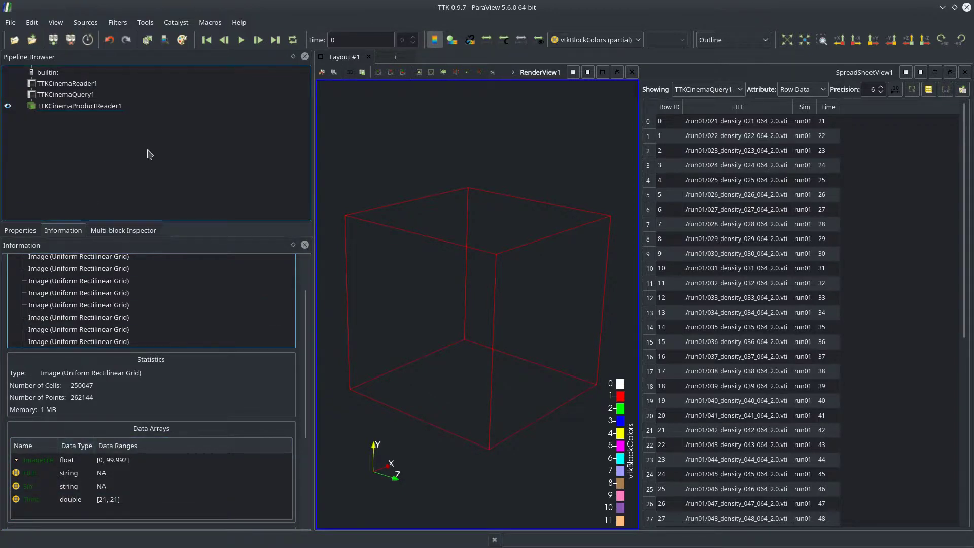
{"action": "mouse_move", "coordinate": [428, 358]}
{"action": "left_mouse_down"}
{"action": "mouse_move", "coordinate": [463, 365]}
{"action": "mouse_move", "coordinate": [442, 373]}
{"action": "left_mouse_up"}
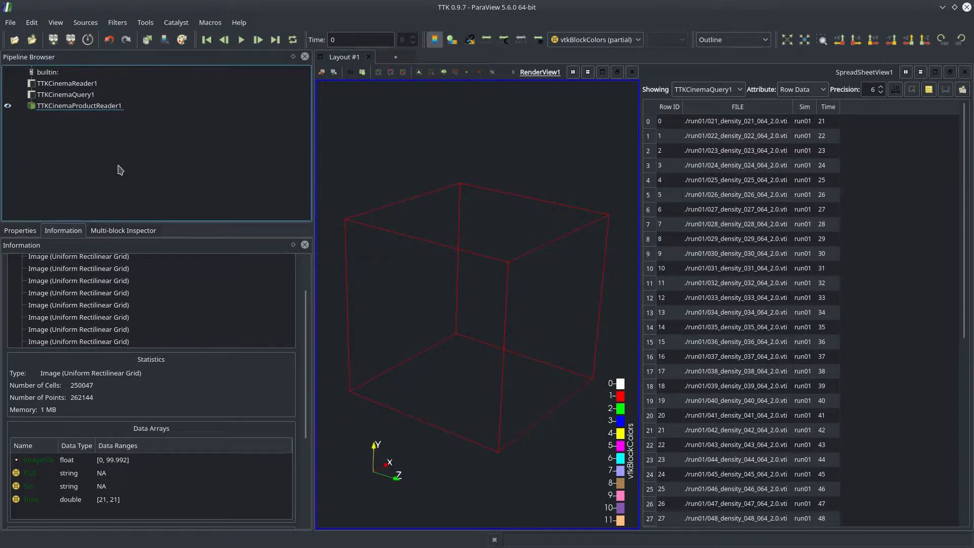
{"action": "left_click_drag", "start_coordinate": [522, 276], "coordinate": [534, 322]}
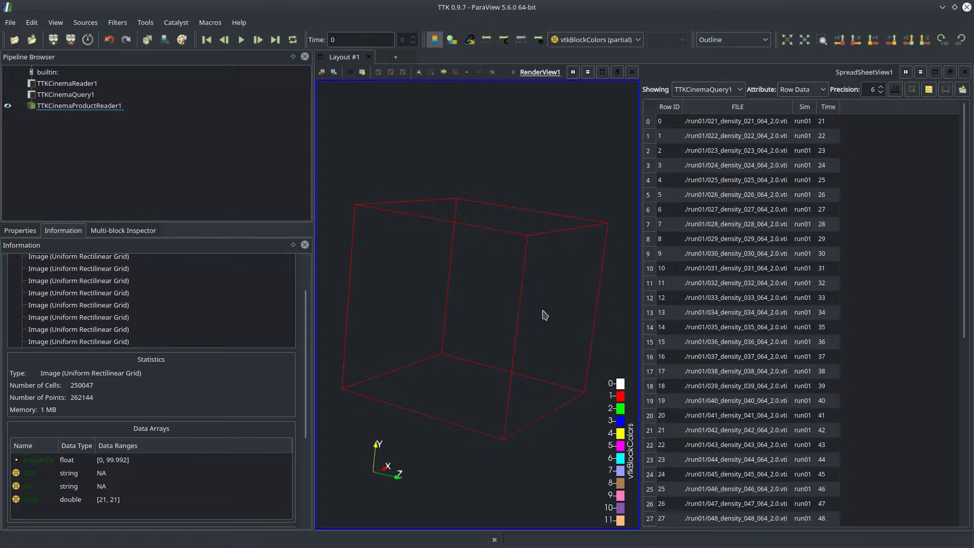
{"action": "left_click_drag", "start_coordinate": [522, 309], "coordinate": [476, 378]}
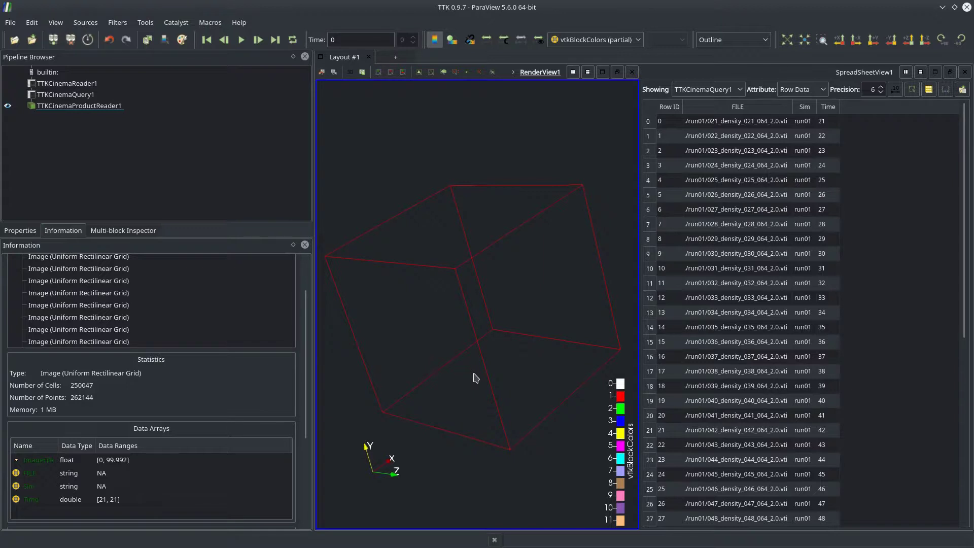
{"action": "left_click_drag", "start_coordinate": [475, 377], "coordinate": [474, 350]}
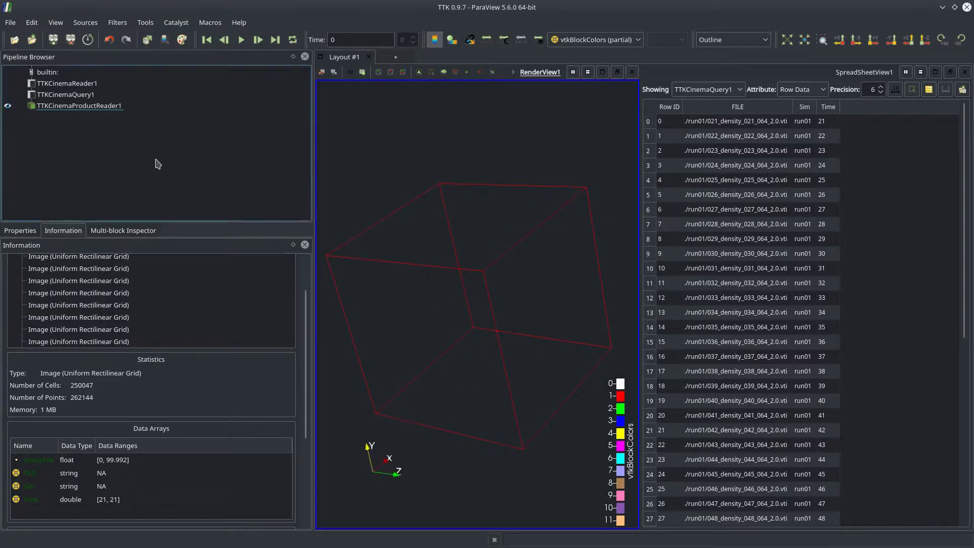
- Add a Slice filter to the CinemaProductReader, apply it with the default X-normal plane, and view the slice from several angles
{"action": "left_click", "coordinate": [85, 108]}
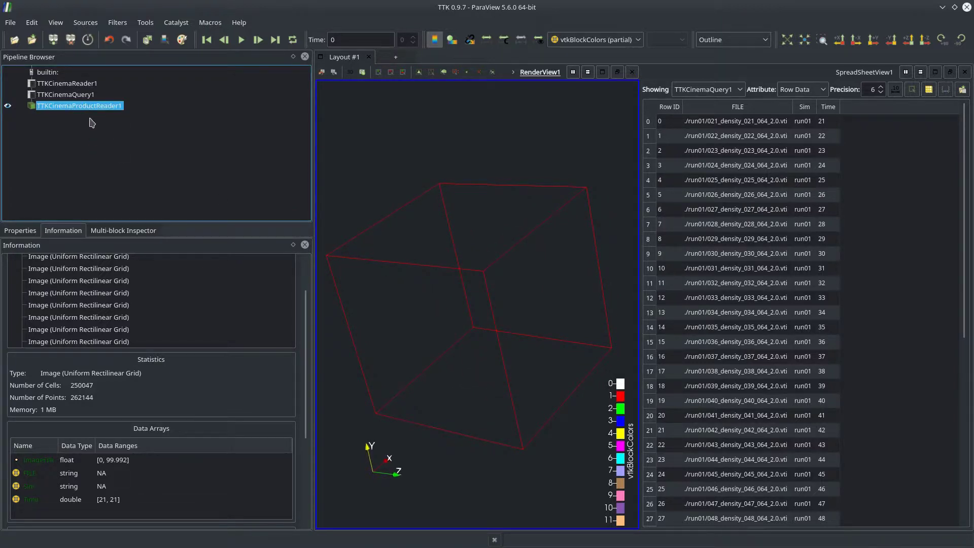
{"action": "key", "text": "ctrl+space"}
{"action": "type", "text": "slice"}
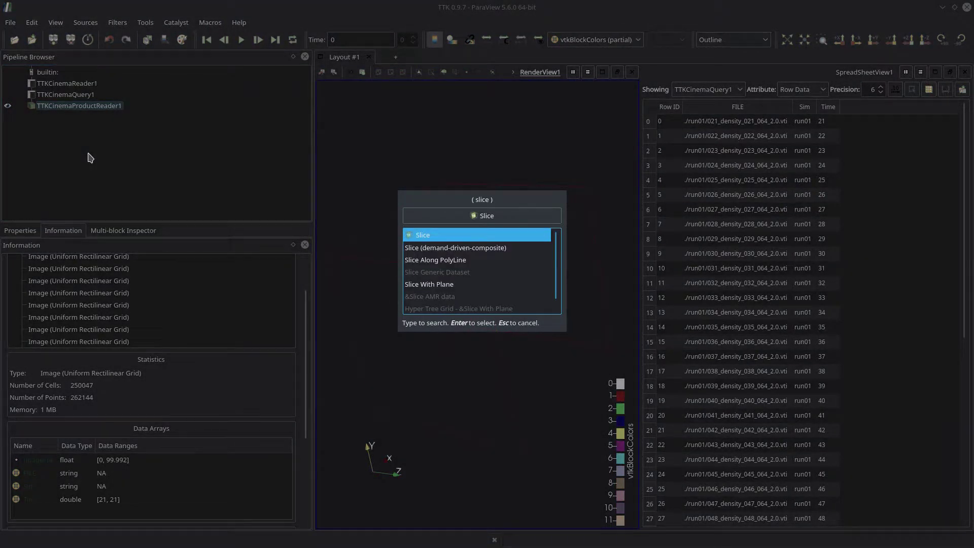
{"action": "key", "text": "Return"}
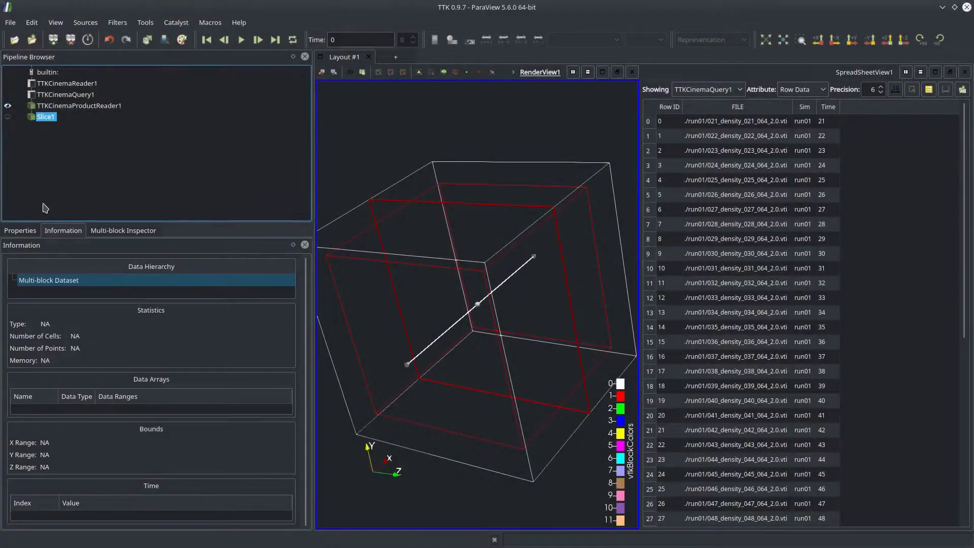
{"action": "left_click", "coordinate": [20, 231]}
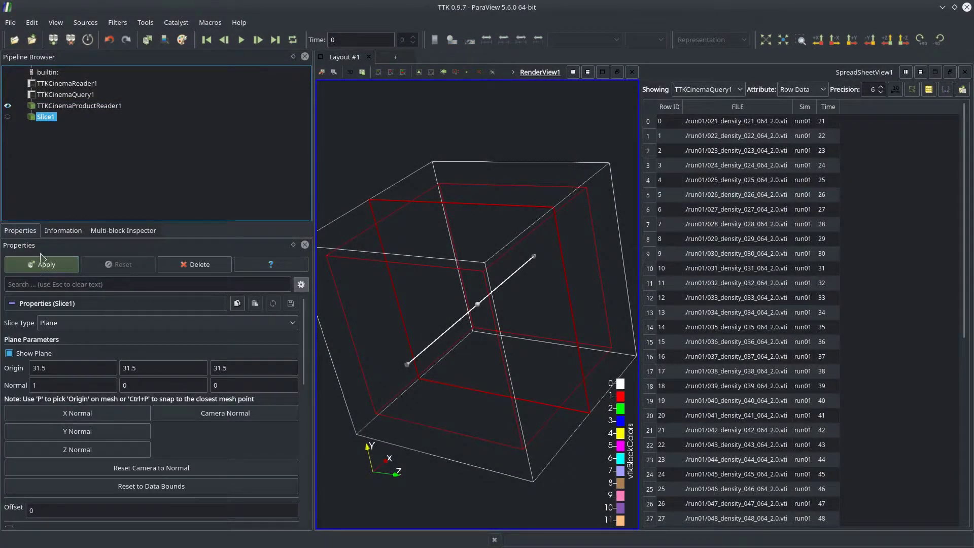
{"action": "left_click", "coordinate": [43, 265]}
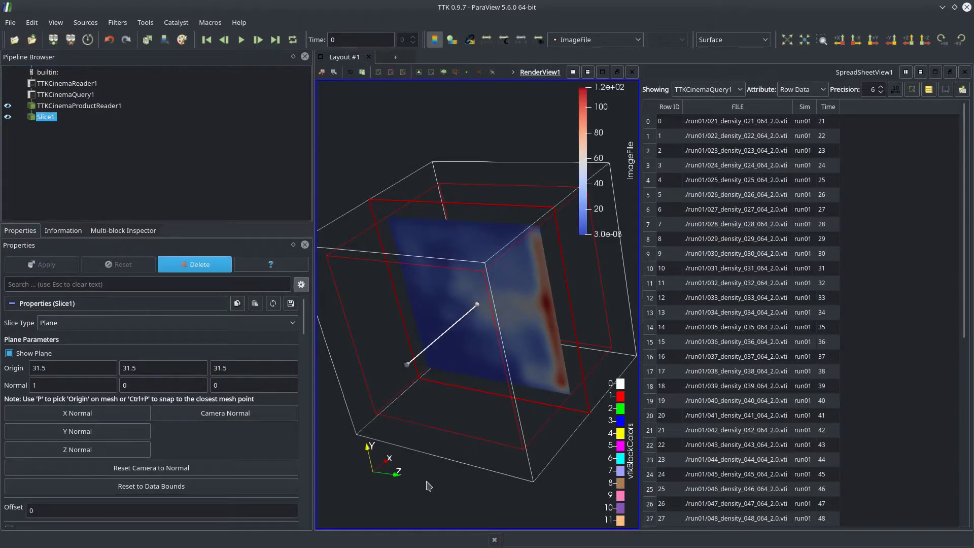
{"action": "left_click_drag", "start_coordinate": [429, 486], "coordinate": [515, 490]}
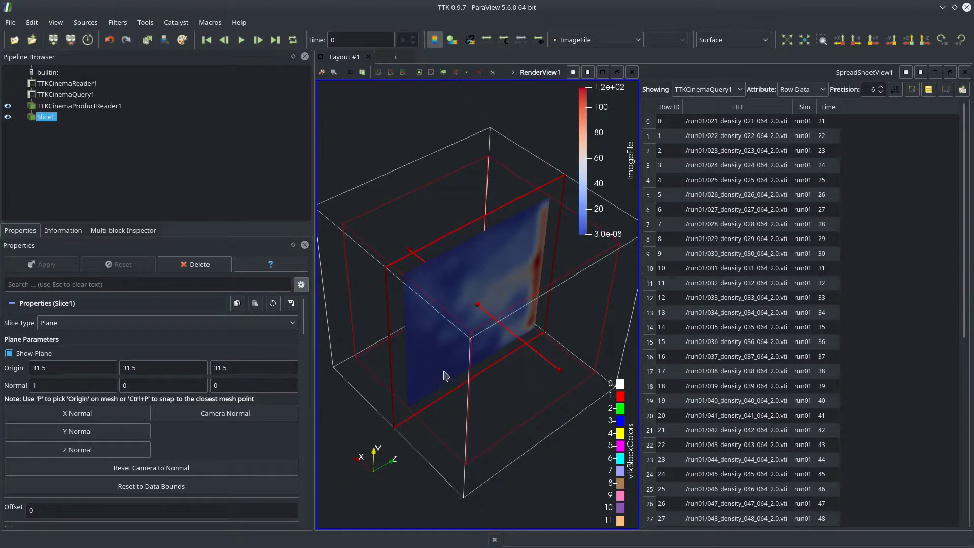
{"action": "left_click_drag", "start_coordinate": [499, 401], "coordinate": [543, 426]}
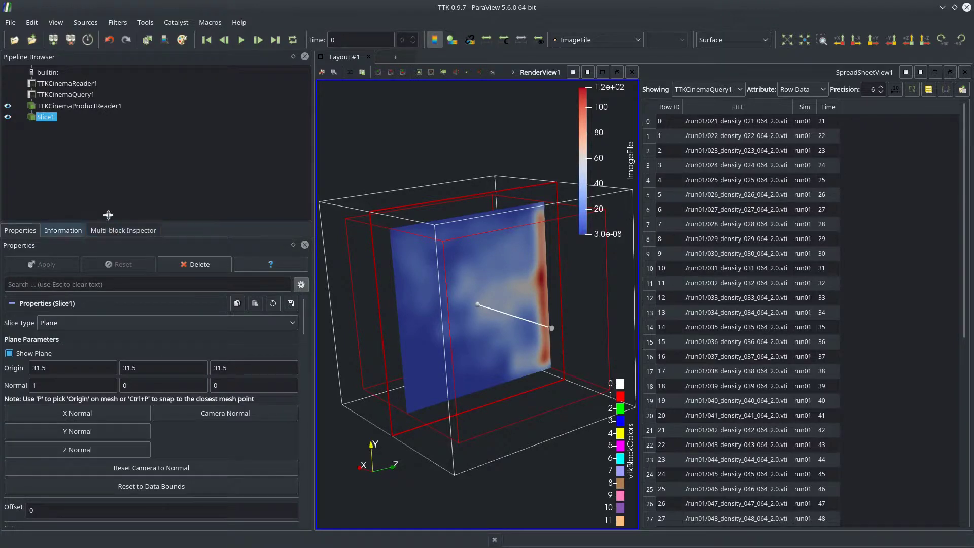
- Hide all blocks of the slice, view several polygonal mesh blocks one at a time, and show all blocks again
{"action": "left_click", "coordinate": [101, 233]}
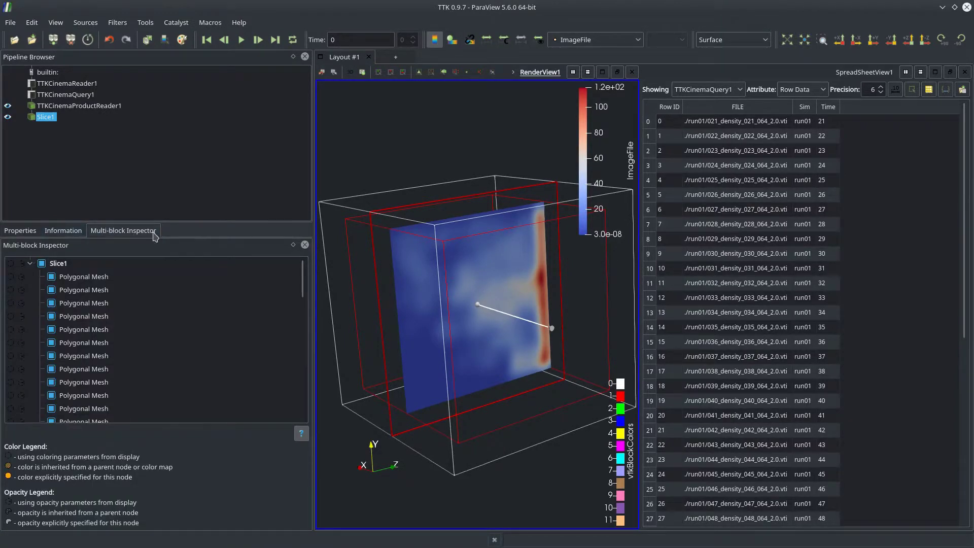
{"action": "left_click", "coordinate": [42, 264]}
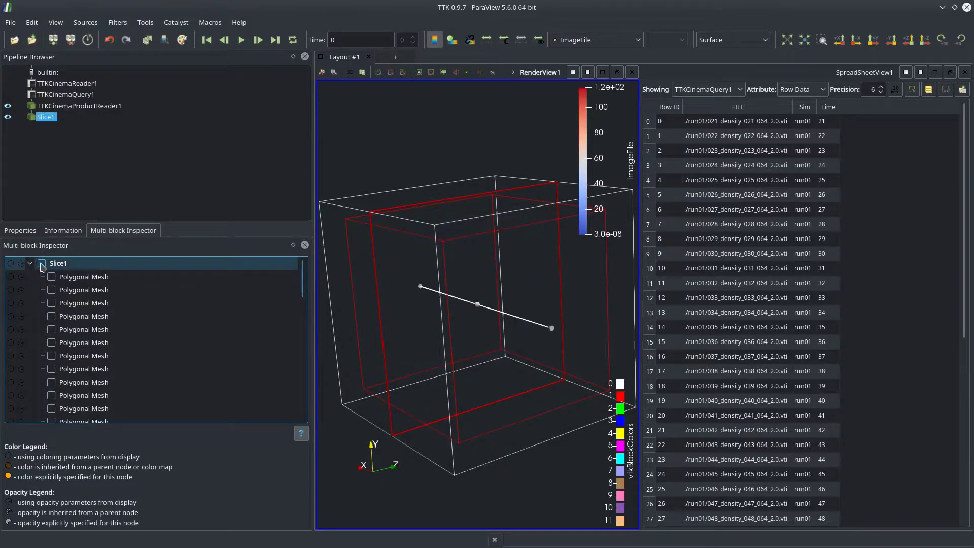
{"action": "left_click", "coordinate": [52, 277]}
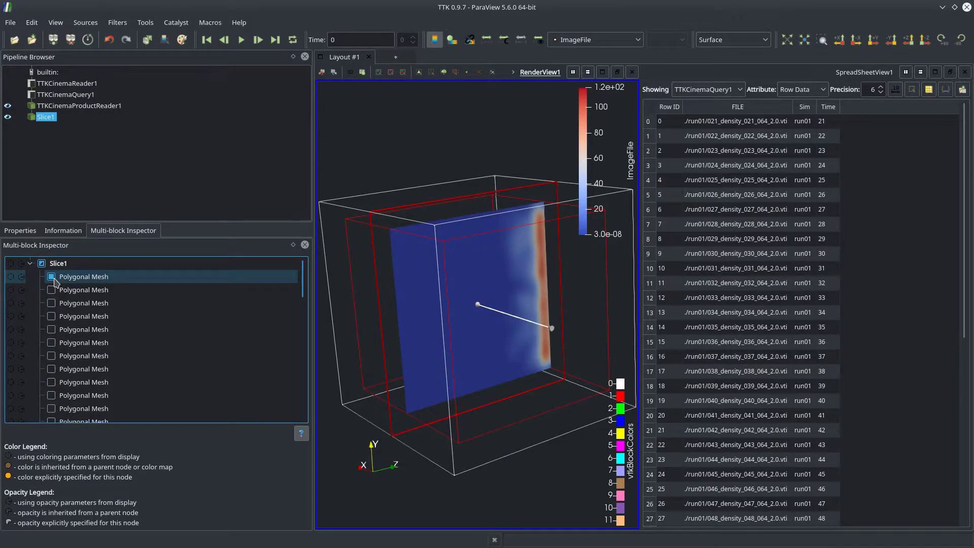
{"action": "left_click", "coordinate": [52, 277]}
{"action": "scroll", "coordinate": [80, 366], "scroll_direction": "down", "scroll_amount": 1}
{"action": "left_click", "coordinate": [51, 369]}
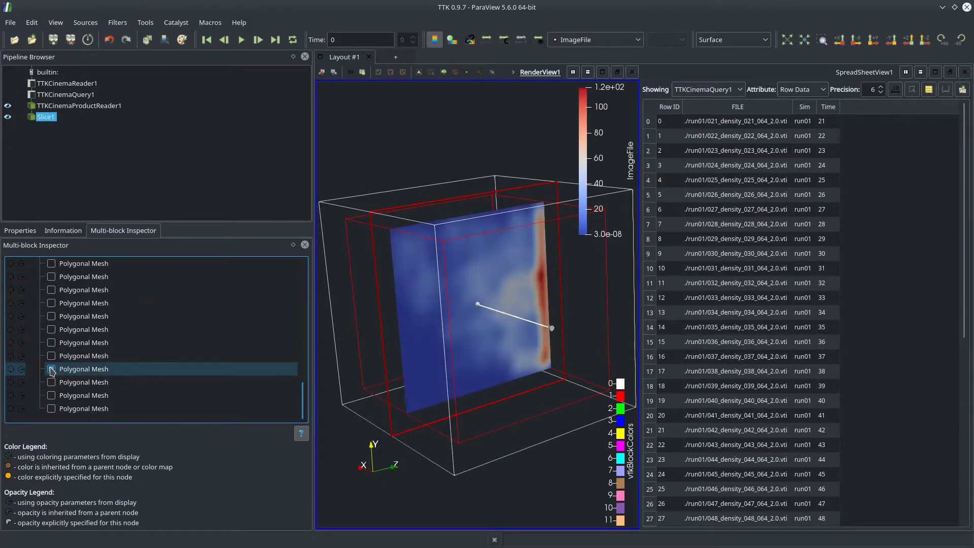
{"action": "left_click", "coordinate": [51, 369]}
{"action": "left_click", "coordinate": [51, 316]}
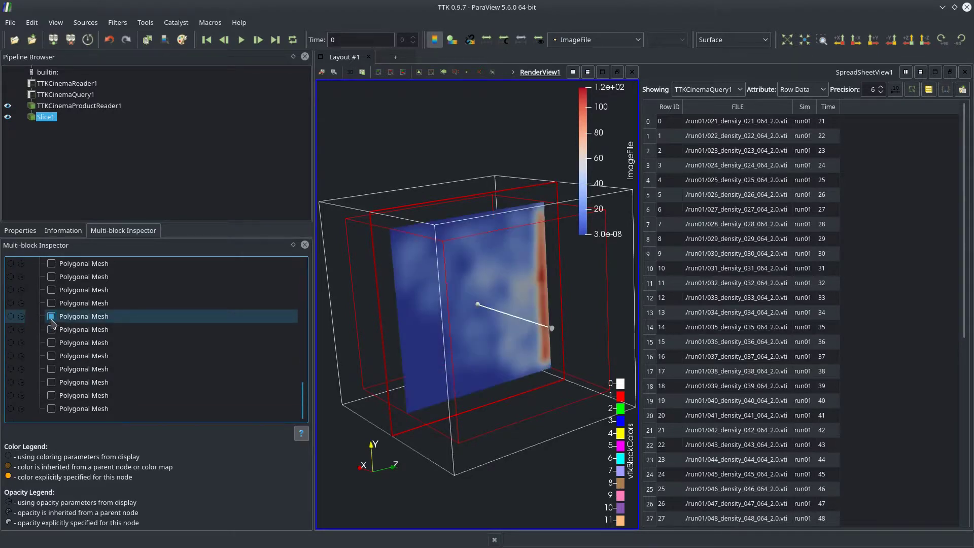
{"action": "left_click", "coordinate": [51, 315]}
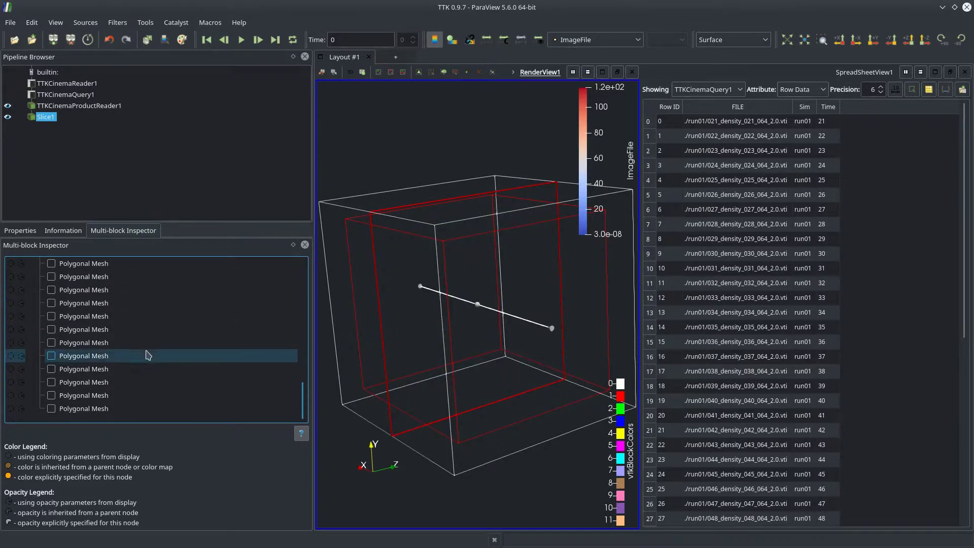
{"action": "scroll", "coordinate": [137, 348], "scroll_direction": "up", "scroll_amount": 2}
{"action": "left_click", "coordinate": [51, 303]}
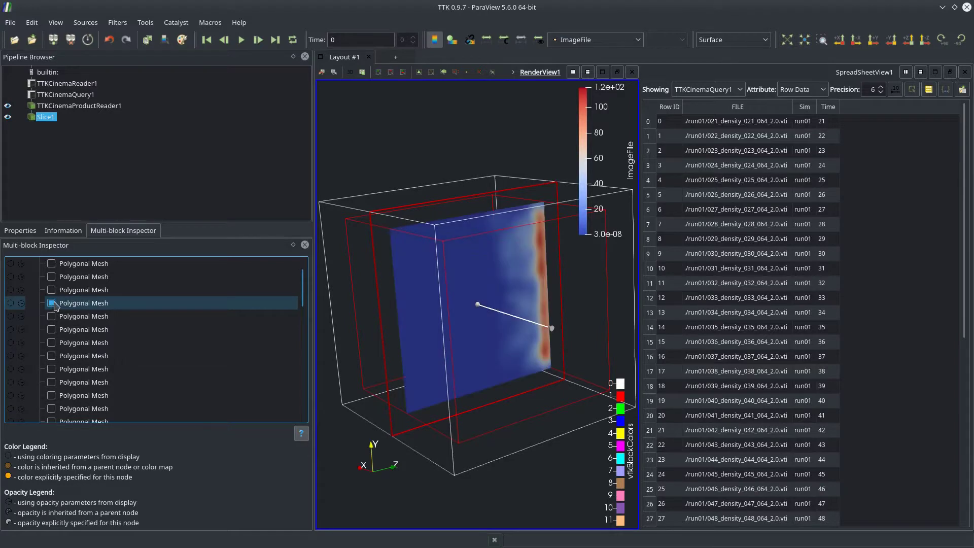
{"action": "left_click", "coordinate": [51, 303]}
{"action": "scroll", "coordinate": [149, 349], "scroll_direction": "up", "scroll_amount": 1}
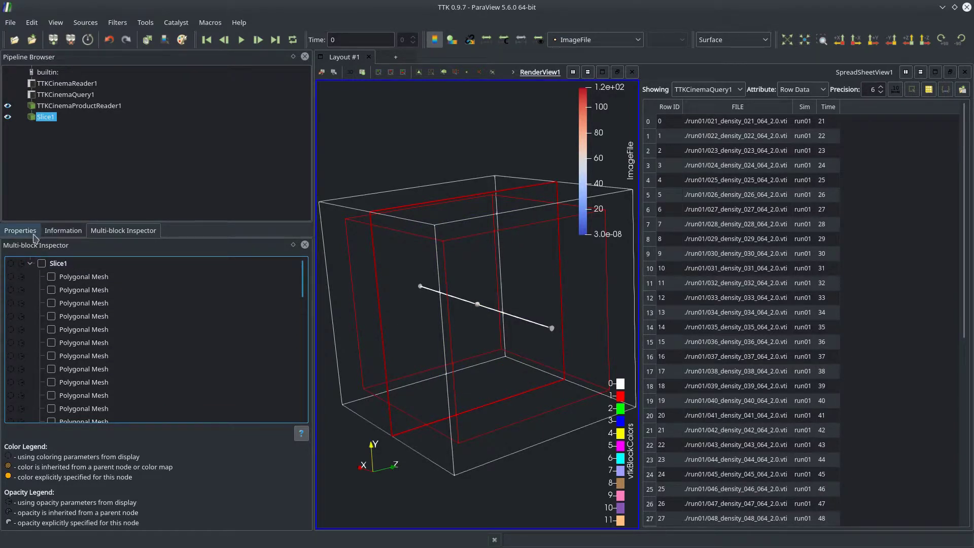
{"action": "left_click", "coordinate": [41, 263]}
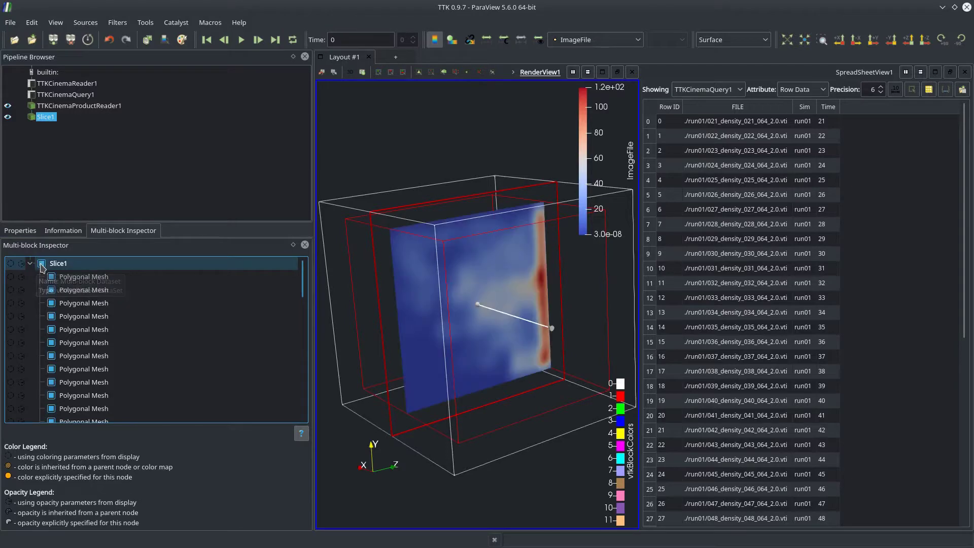
- Add a TTK CinemaLayout filter to the slice
{"action": "left_click", "coordinate": [31, 233]}
{"action": "left_click_drag", "start_coordinate": [491, 469], "coordinate": [357, 397]}
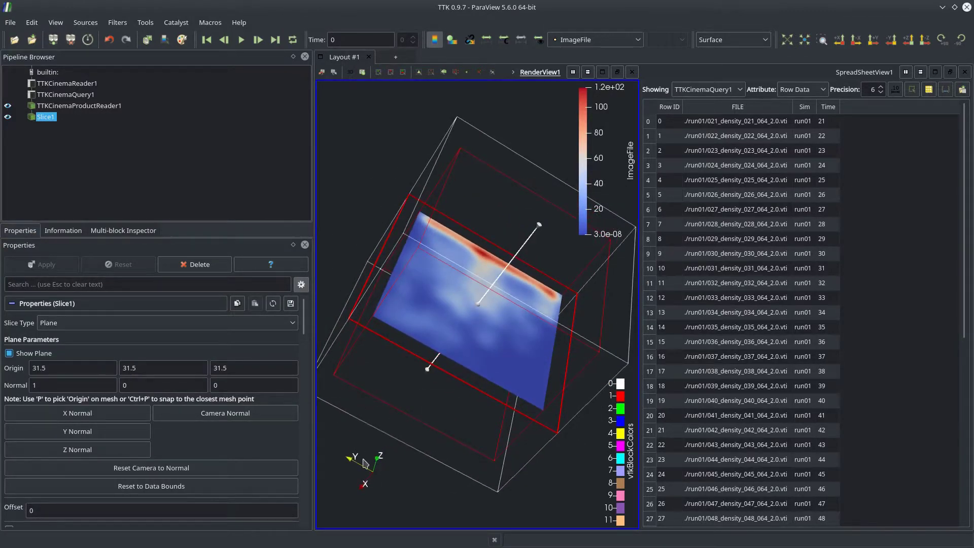
{"action": "mouse_move", "coordinate": [365, 462]}
{"action": "left_mouse_down"}
{"action": "mouse_move", "coordinate": [350, 495]}
{"action": "mouse_move", "coordinate": [393, 466]}
{"action": "mouse_move", "coordinate": [375, 471]}
{"action": "left_mouse_up"}
{"action": "left_click", "coordinate": [71, 152]}
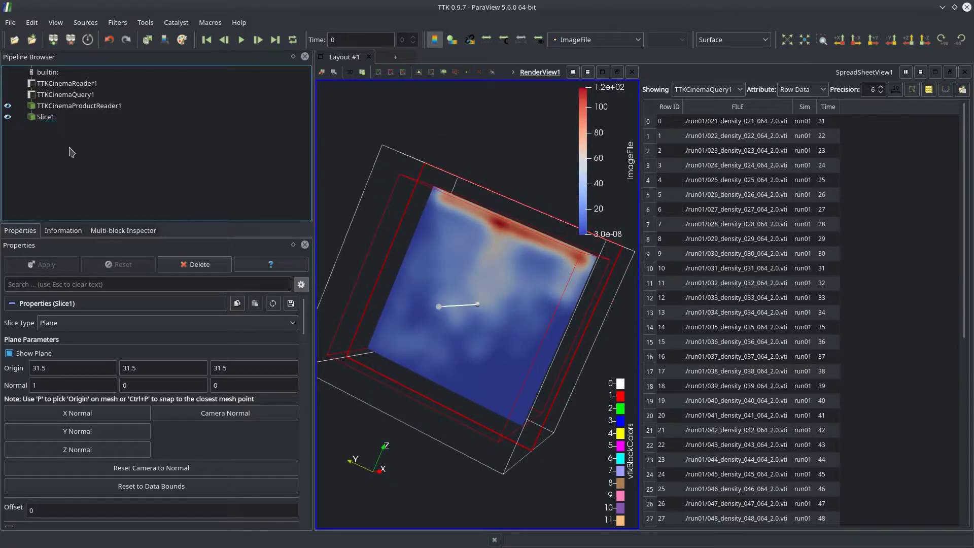
{"action": "left_click", "coordinate": [46, 120]}
{"action": "key", "text": "ctrl+space"}
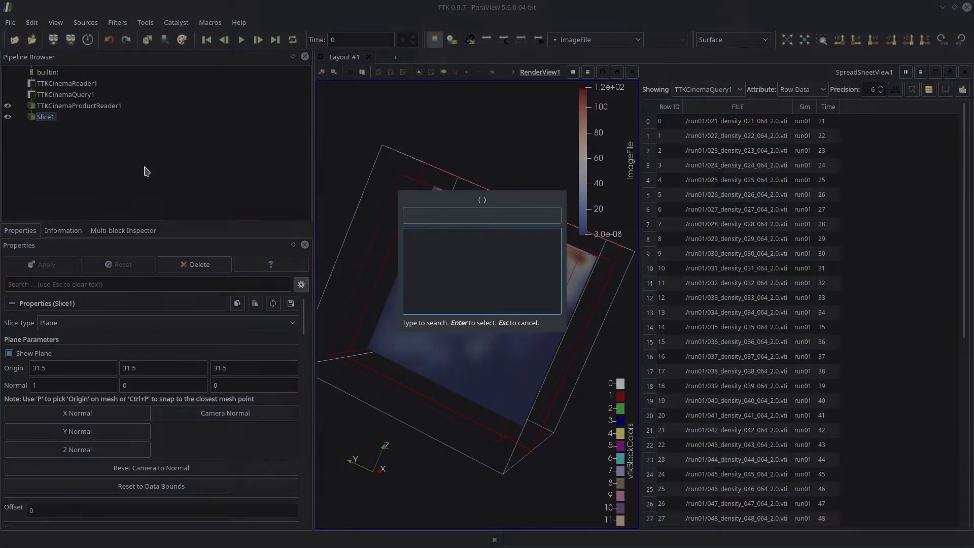
{"action": "type", "text": "cin"}
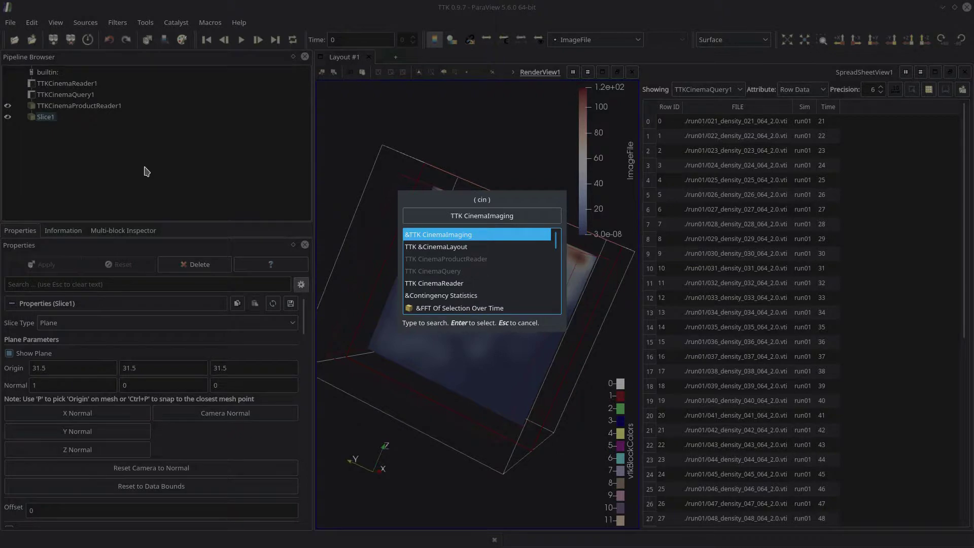
{"action": "key", "text": "Down"}
{"action": "key", "text": "Return"}
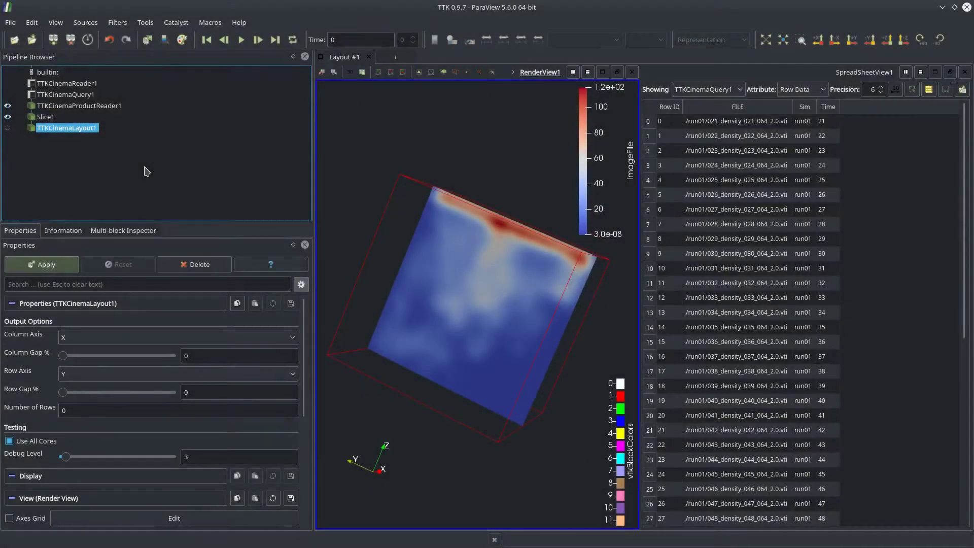
- Set the layout's column axis to Y and its row axis to Z to match the slice plane's orientation
{"action": "left_click_drag", "start_coordinate": [403, 493], "coordinate": [526, 467]}
{"action": "left_click_drag", "start_coordinate": [393, 445], "coordinate": [464, 388]}
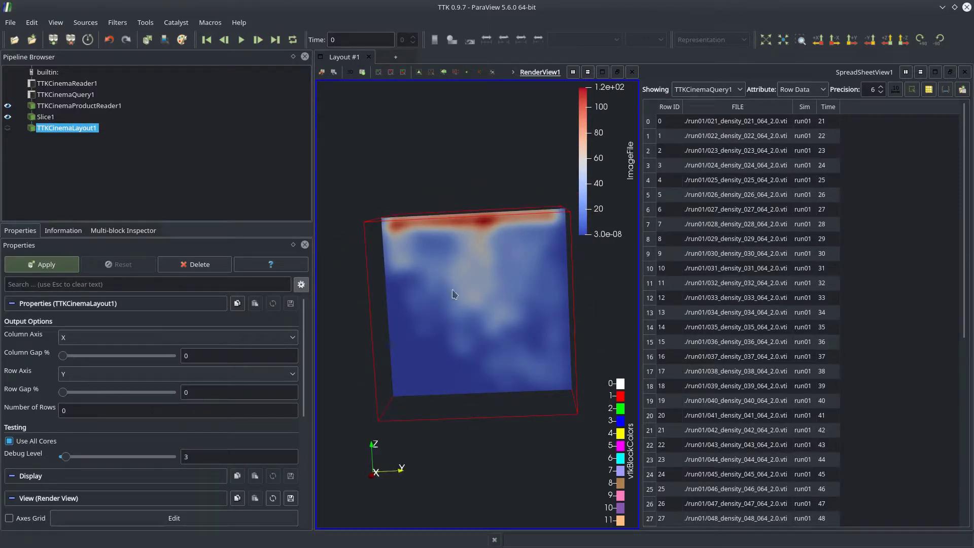
{"action": "left_click_drag", "start_coordinate": [463, 491], "coordinate": [465, 306]}
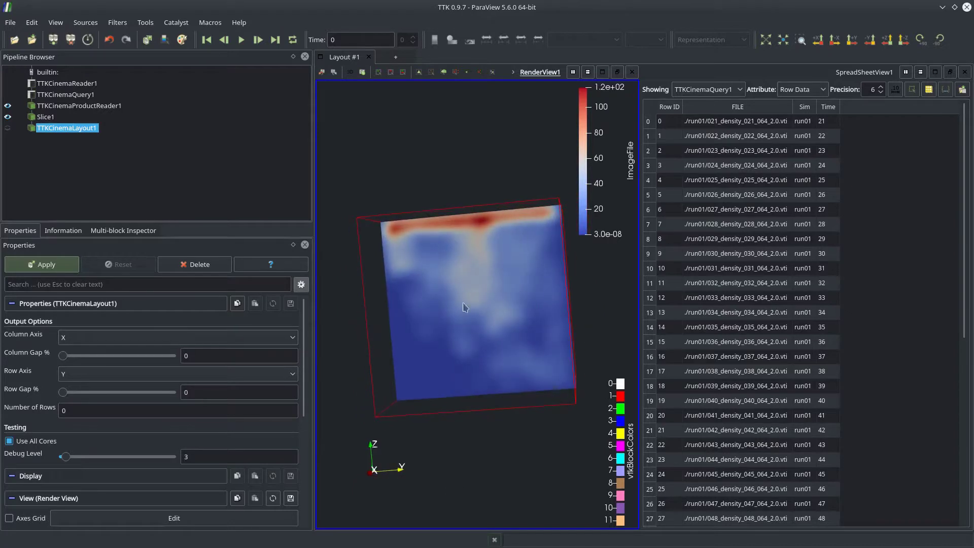
{"action": "left_click_drag", "start_coordinate": [488, 428], "coordinate": [396, 358]}
{"action": "left_click_drag", "start_coordinate": [501, 305], "coordinate": [318, 386]}
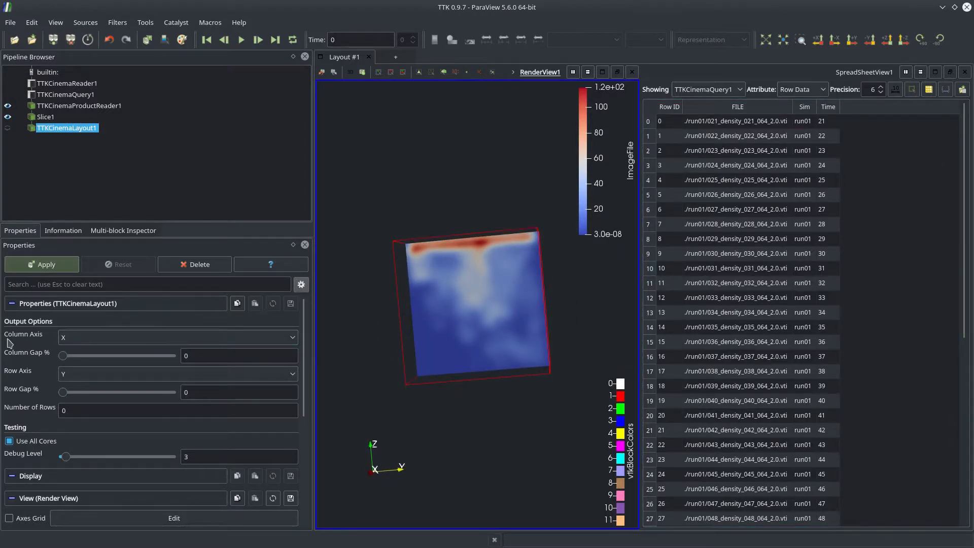
{"action": "left_click", "coordinate": [67, 336]}
{"action": "left_click", "coordinate": [66, 364]}
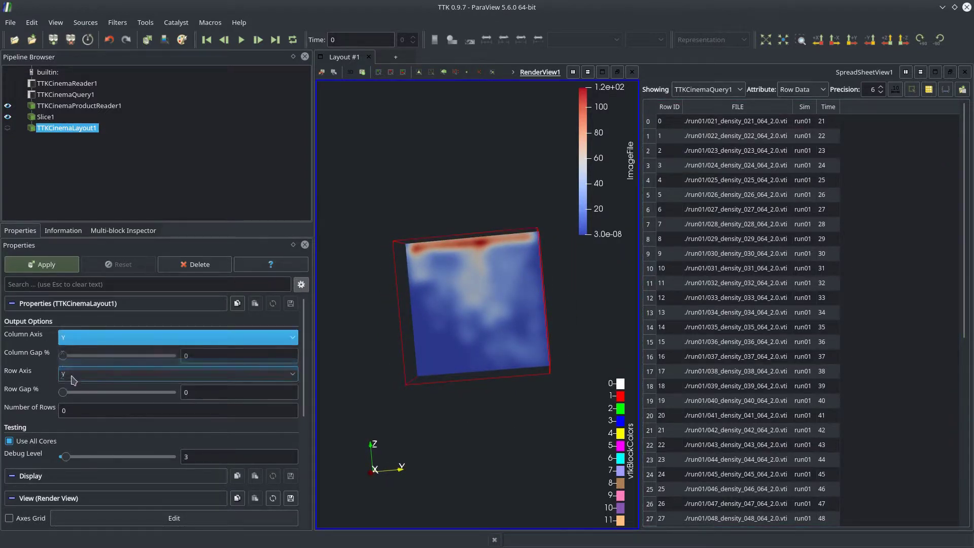
{"action": "left_click", "coordinate": [71, 374]}
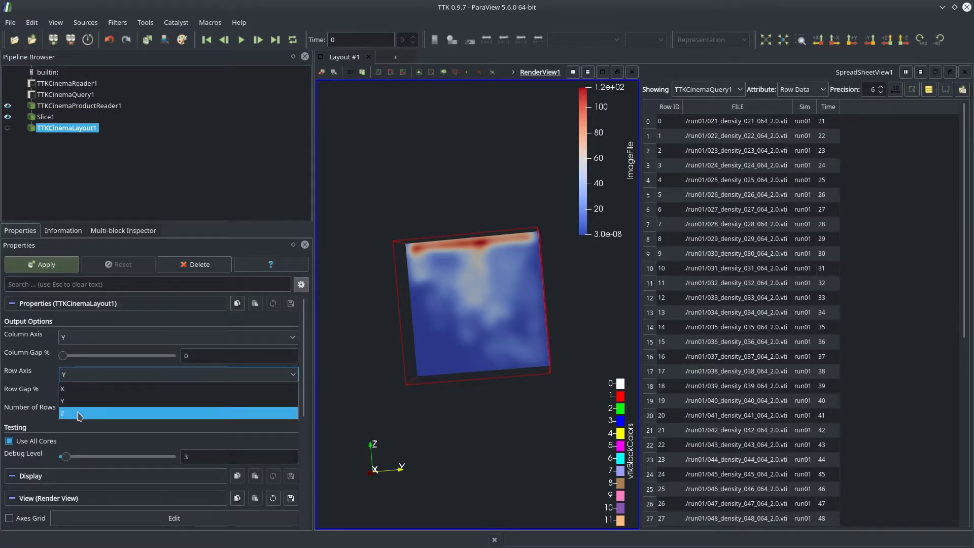
{"action": "left_click", "coordinate": [80, 414]}
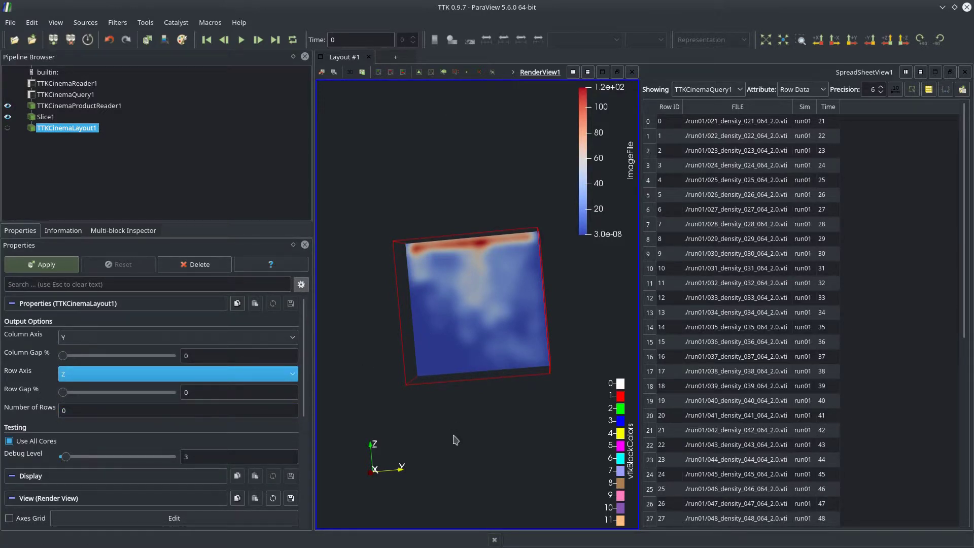
{"action": "left_click_drag", "start_coordinate": [452, 441], "coordinate": [492, 451]}
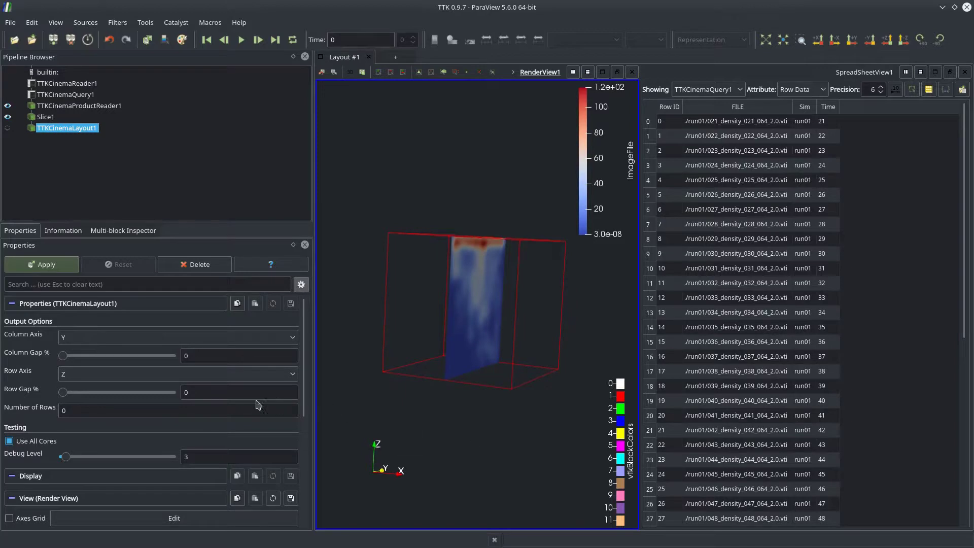
{"action": "left_click_drag", "start_coordinate": [436, 406], "coordinate": [424, 406]}
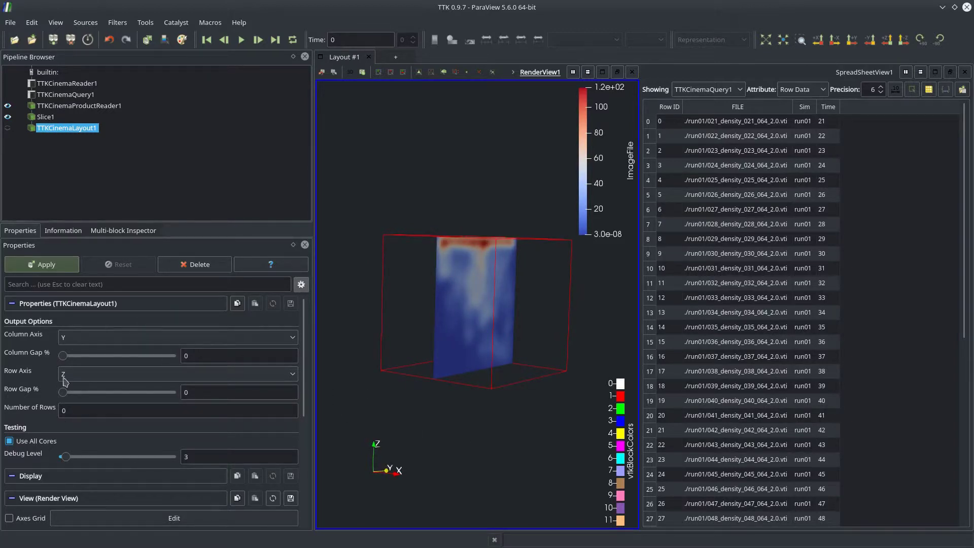
- Apply the CinemaLayout and fit the whole grid of slices into the render view
{"action": "left_click", "coordinate": [42, 266]}
{"action": "left_click_drag", "start_coordinate": [463, 435], "coordinate": [465, 413]}
{"action": "middle_click_drag", "start_coordinate": [469, 409], "coordinate": [456, 437]}
{"action": "right_click_drag", "start_coordinate": [457, 436], "coordinate": [460, 383]}
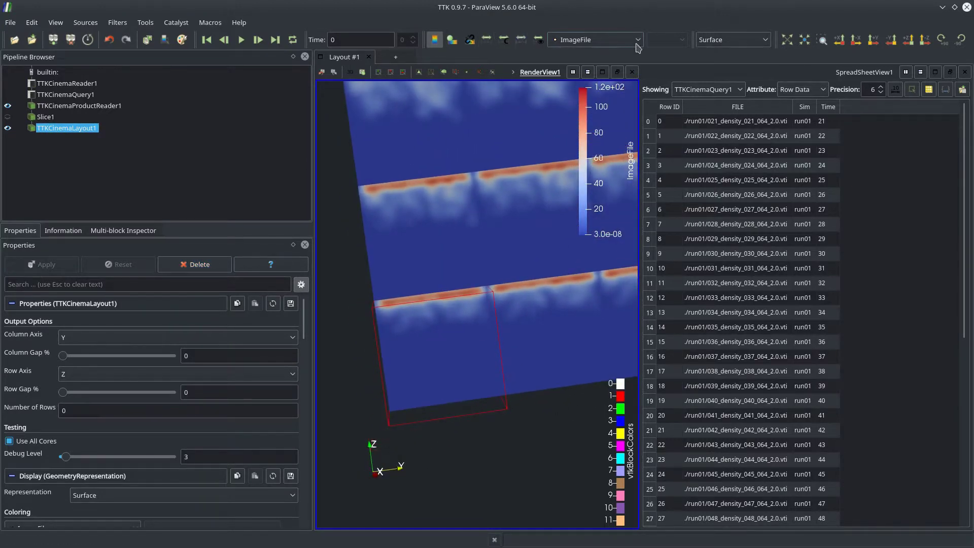
{"action": "left_click", "coordinate": [804, 40]}
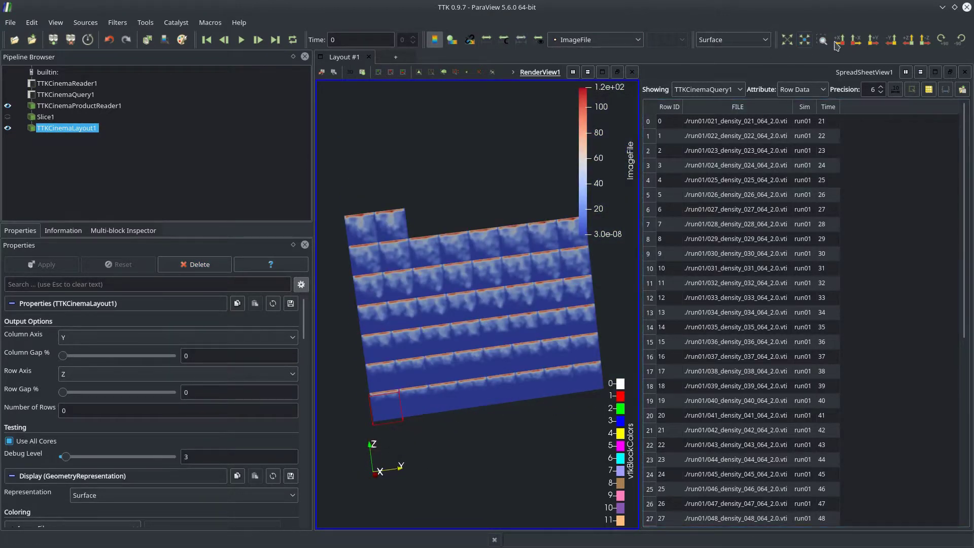
- Align the view of the slice grid to the negative X direction and close the spreadsheet view
{"action": "left_click", "coordinate": [855, 39]}
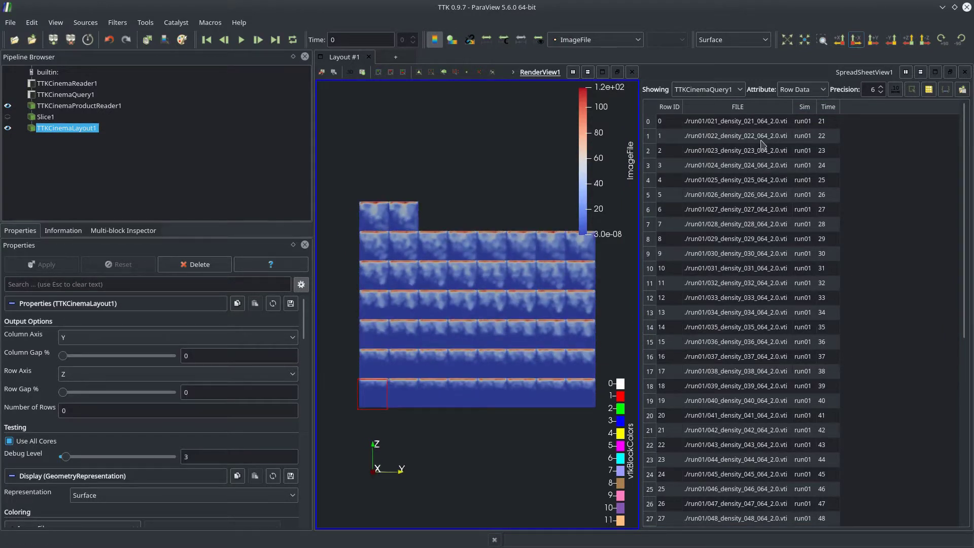
{"action": "scroll", "coordinate": [471, 345], "scroll_direction": "up", "scroll_amount": 3}
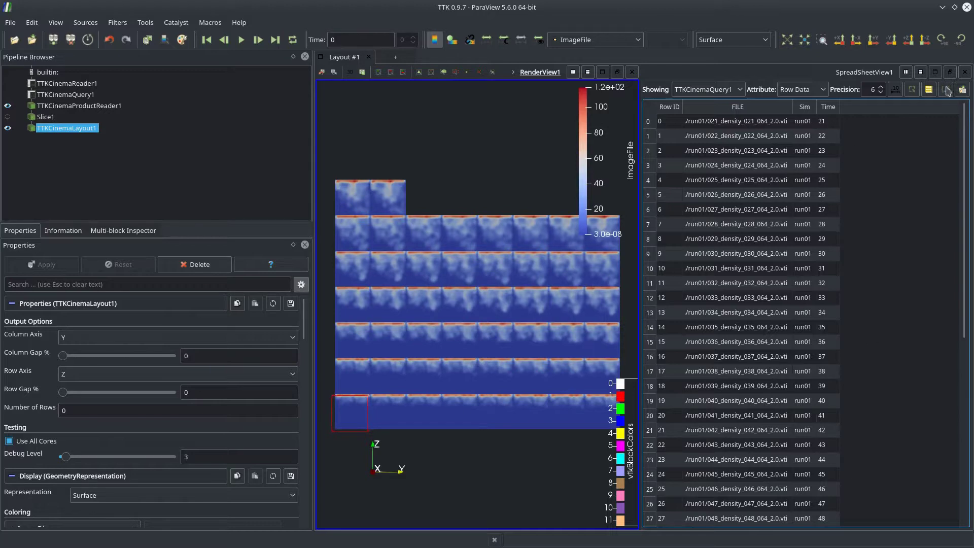
{"action": "left_click", "coordinate": [965, 74]}
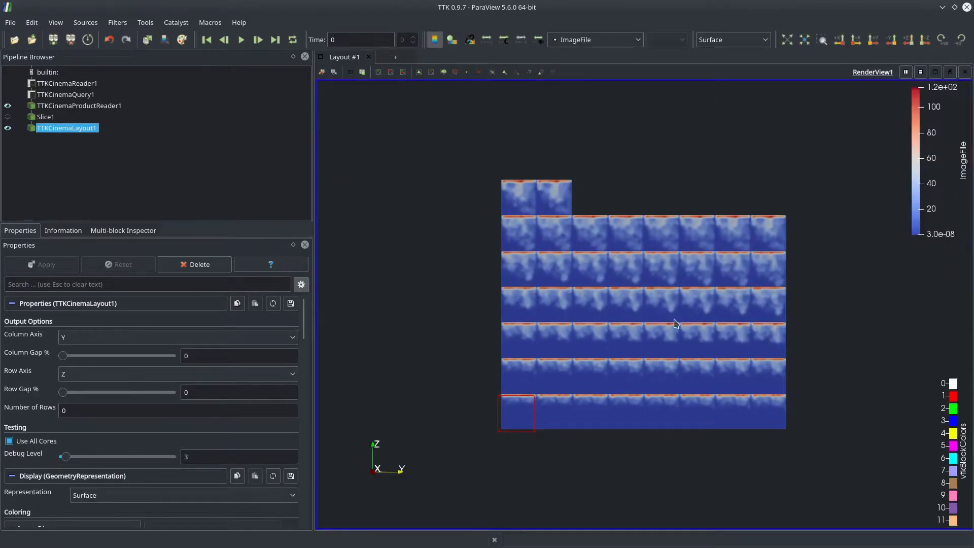
{"action": "scroll", "coordinate": [634, 336], "scroll_direction": "up", "scroll_amount": 3}
{"action": "scroll", "coordinate": [636, 339], "scroll_direction": "up", "scroll_amount": 2}
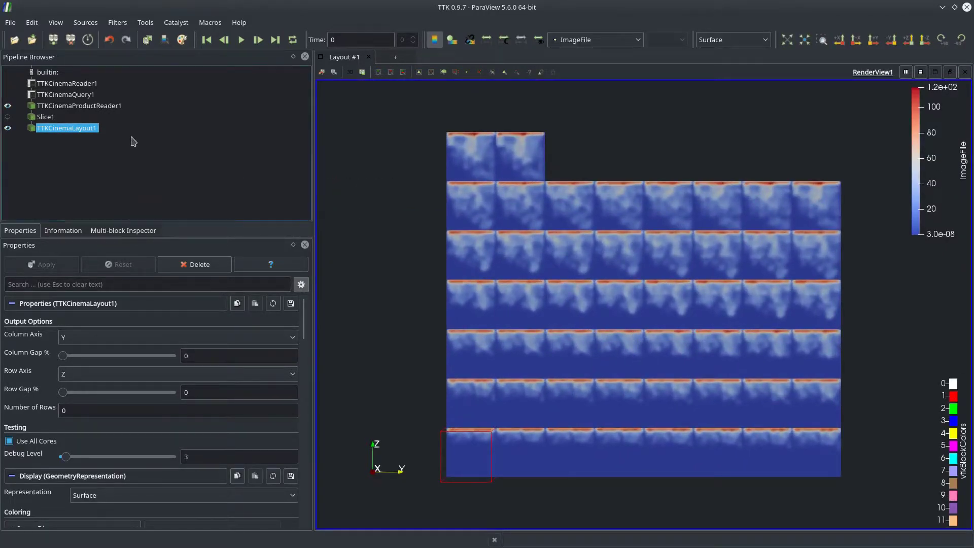
- Hide the cinema product reader's output and show the slice grid in 2D interaction mode, facing the negative X direction
{"action": "left_click", "coordinate": [7, 106]}
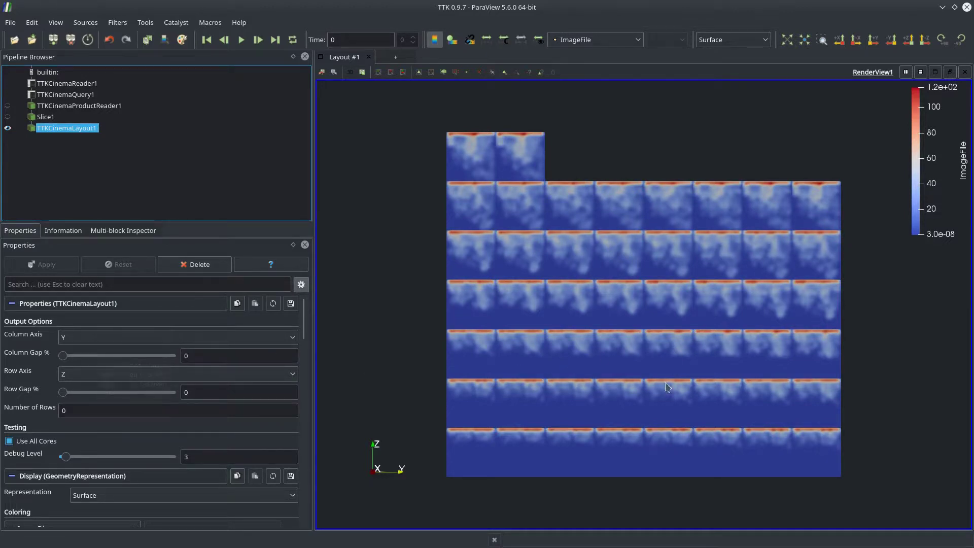
{"action": "left_click_drag", "start_coordinate": [566, 365], "coordinate": [644, 409]}
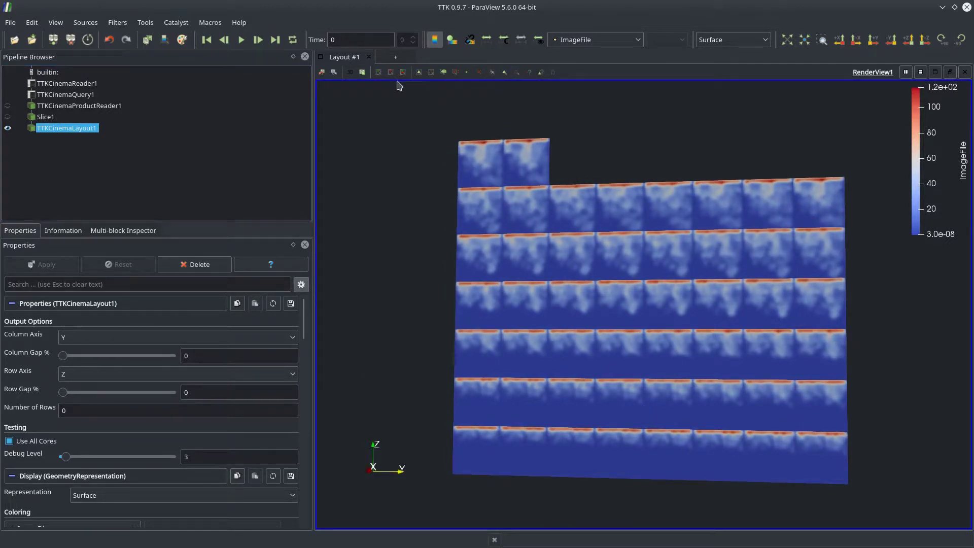
{"action": "left_click", "coordinate": [924, 43]}
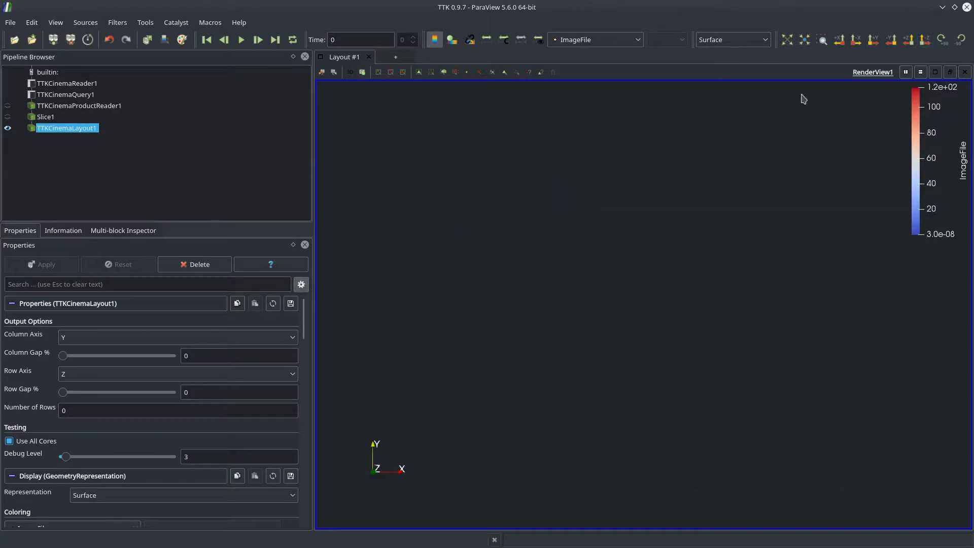
{"action": "left_click", "coordinate": [856, 39]}
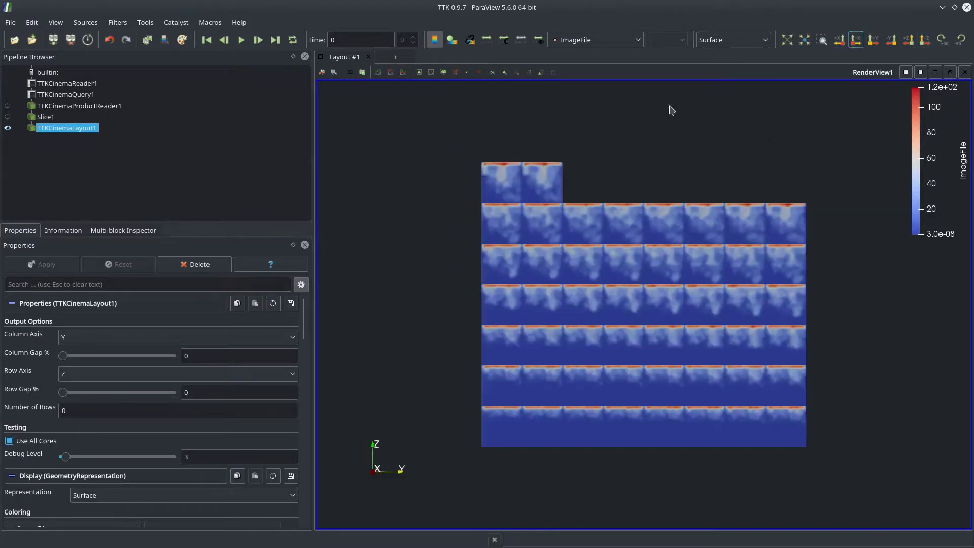
{"action": "left_click", "coordinate": [350, 72]}
{"action": "scroll", "coordinate": [559, 330], "scroll_direction": "up", "scroll_amount": 5}
{"action": "scroll", "coordinate": [557, 324], "scroll_direction": "down", "scroll_amount": 5}
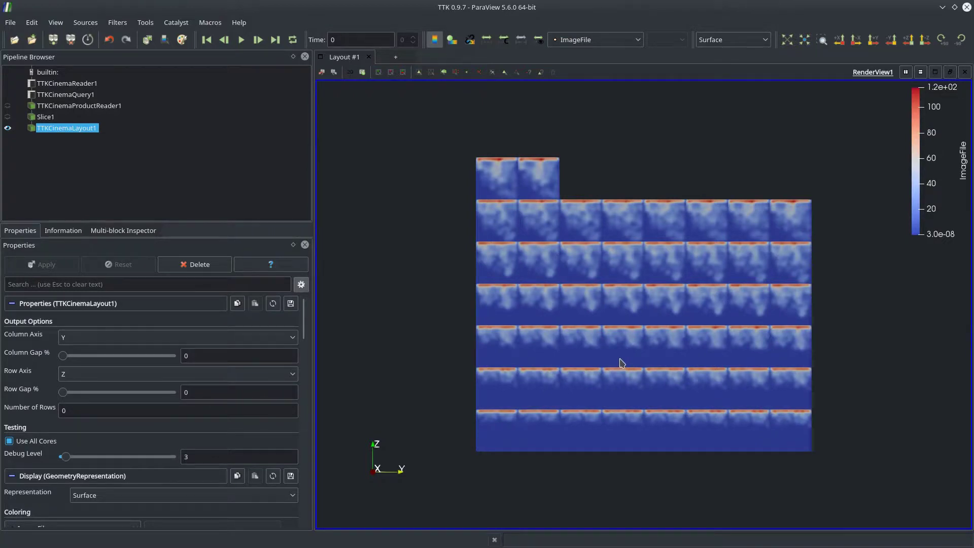
- Set the CinemaLayout's number of rows to 1 and apply it
{"action": "left_click", "coordinate": [75, 408]}
{"action": "double_click", "coordinate": [65, 410]}
{"action": "type", "text": "1"}
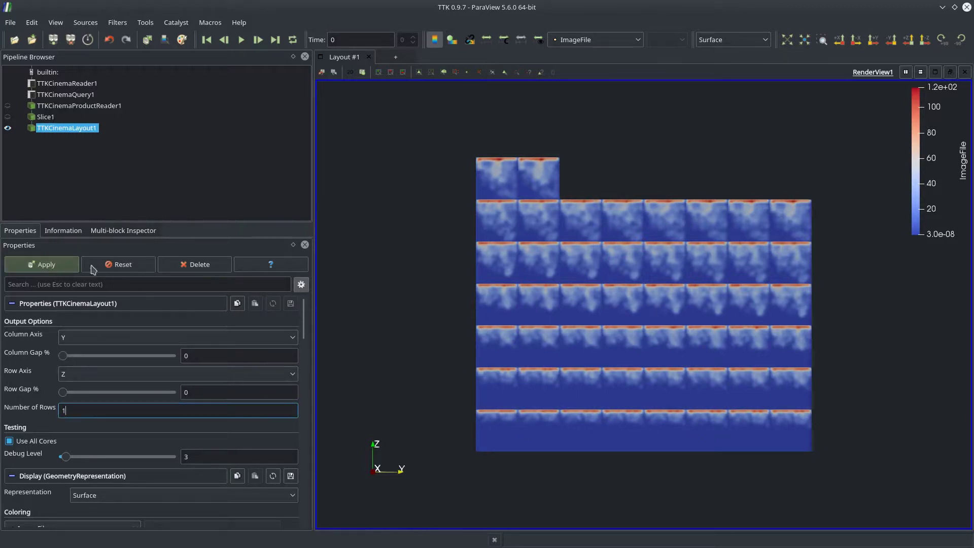
{"action": "left_click", "coordinate": [54, 267]}
- Examine the single row of slices from its start to its last time step
{"action": "left_click_drag", "start_coordinate": [822, 441], "coordinate": [635, 398]}
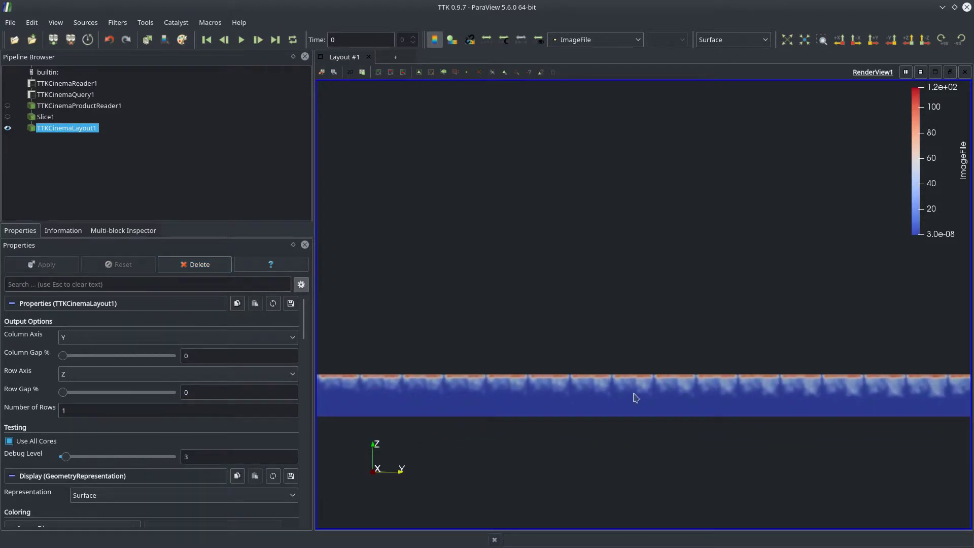
{"action": "left_click_drag", "start_coordinate": [853, 388], "coordinate": [325, 391]}
{"action": "left_click_drag", "start_coordinate": [684, 403], "coordinate": [122, 397]}
{"action": "left_click_drag", "start_coordinate": [488, 420], "coordinate": [464, 389]}
{"action": "scroll", "coordinate": [462, 375], "scroll_direction": "up", "scroll_amount": 6}
{"action": "left_click_drag", "start_coordinate": [564, 416], "coordinate": [533, 288]}
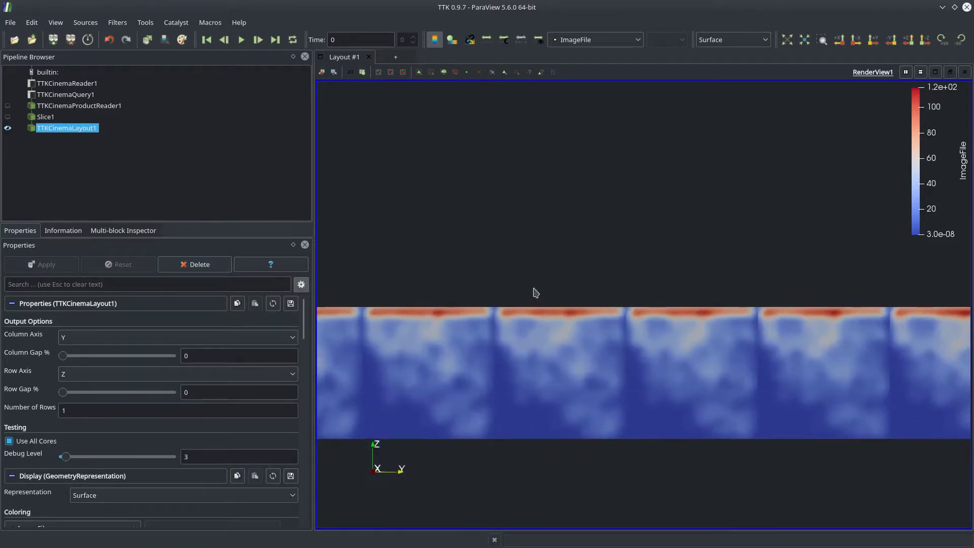
{"action": "scroll", "coordinate": [565, 356], "scroll_direction": "down", "scroll_amount": 5}
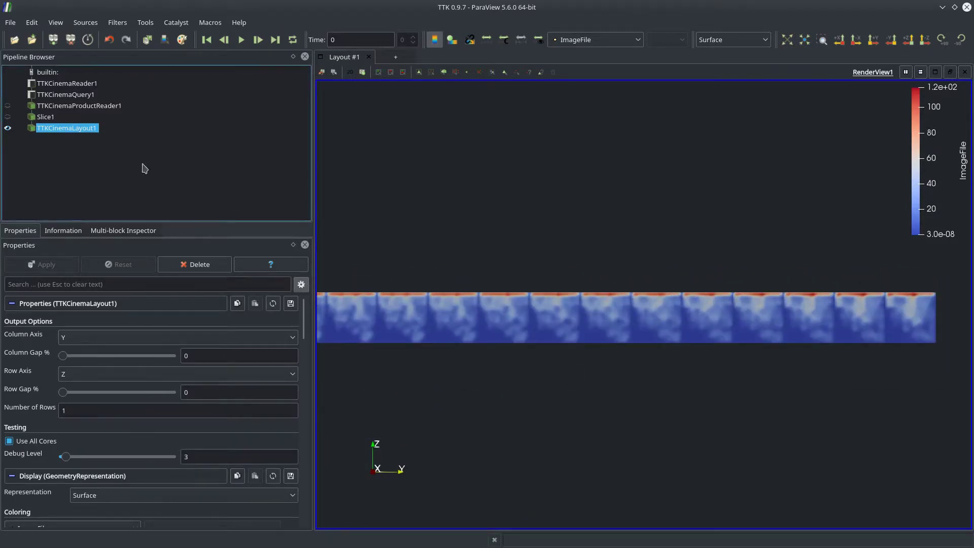
- Add a Threshold filter to the CinemaLayout output
{"action": "key", "text": "ctrl+space"}
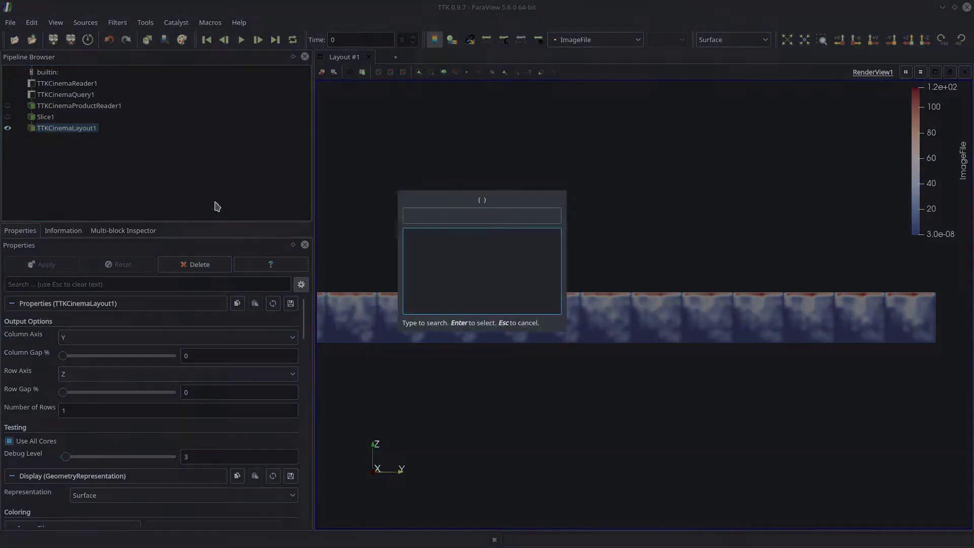
{"action": "type", "text": "threshold"}
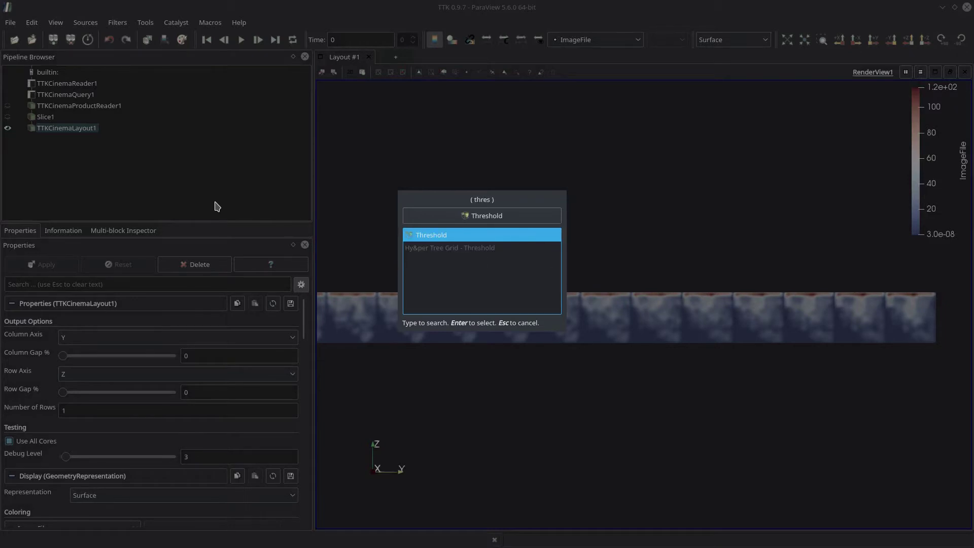
{"action": "key", "text": "Return"}
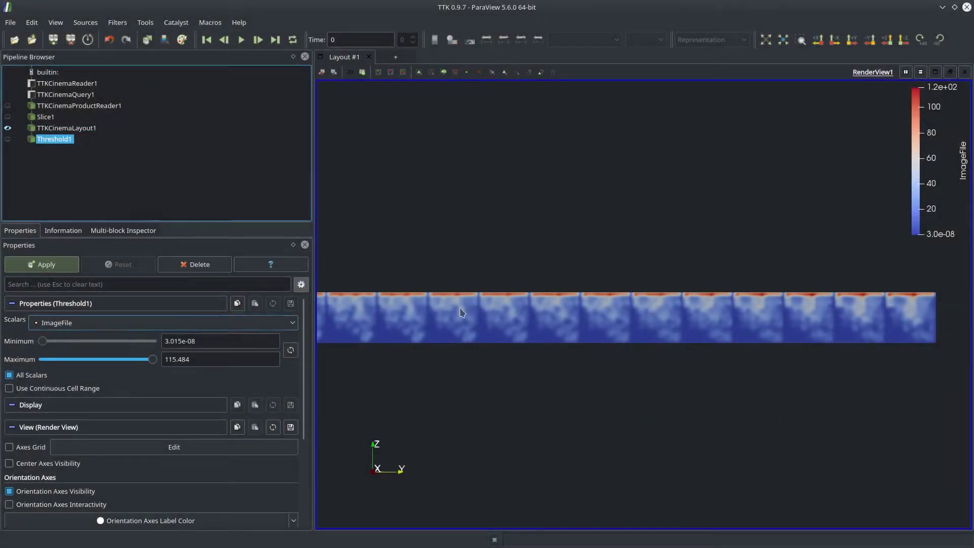
- Set the threshold on ImageFile to a minimum of 28 and a maximum of 200, and apply it
{"action": "triple_click", "coordinate": [234, 343]}
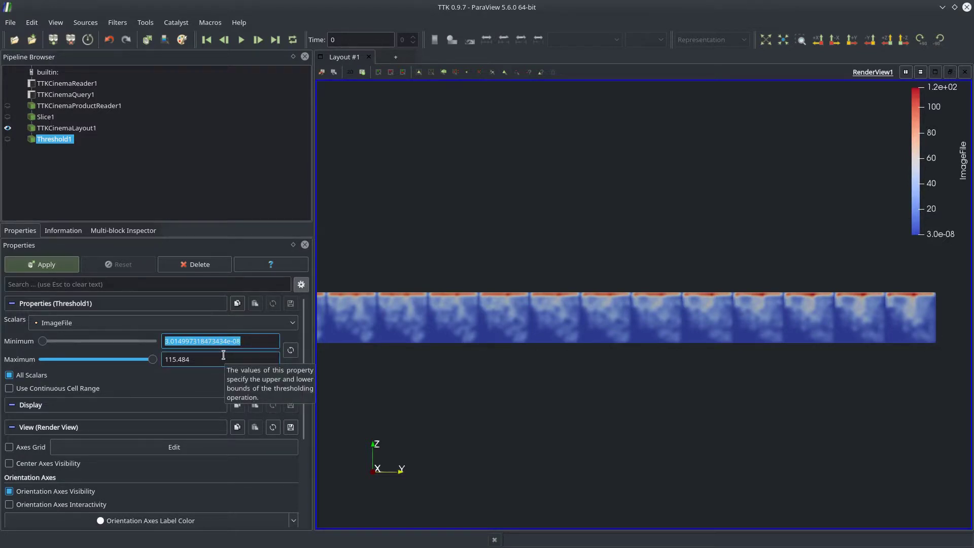
{"action": "type", "text": "28"}
{"action": "left_click_drag", "start_coordinate": [204, 361], "coordinate": [122, 365]}
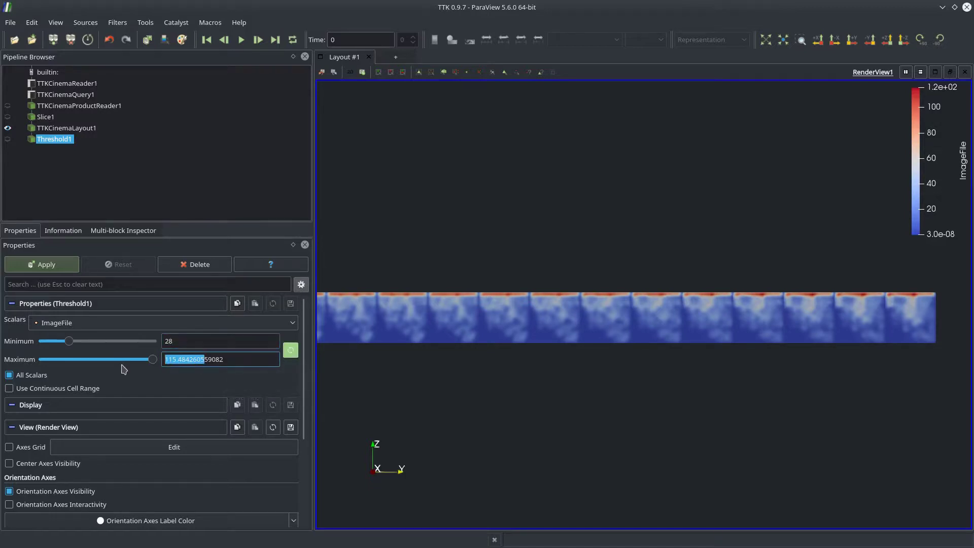
{"action": "key", "text": "ctrl+a"}
{"action": "type", "text": "2"}
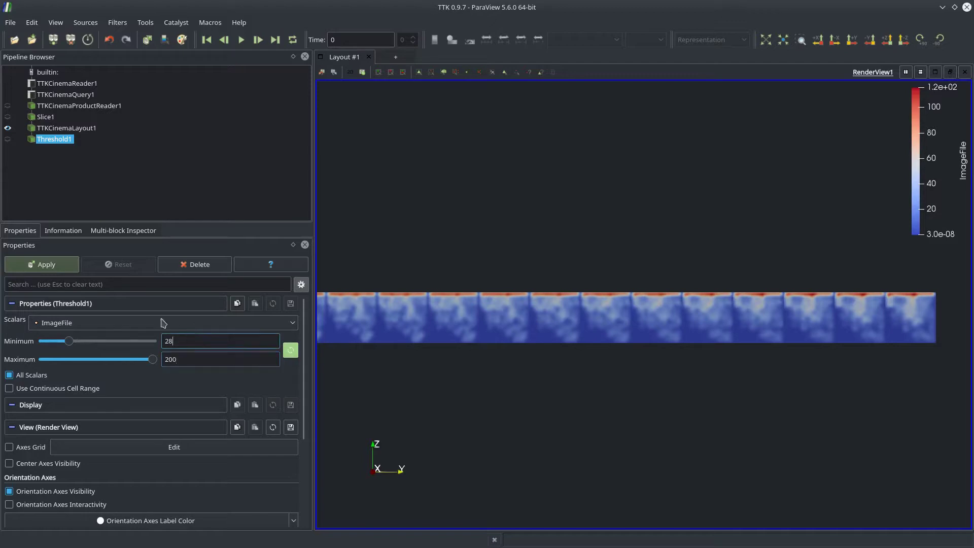
{"action": "left_click", "coordinate": [44, 264]}
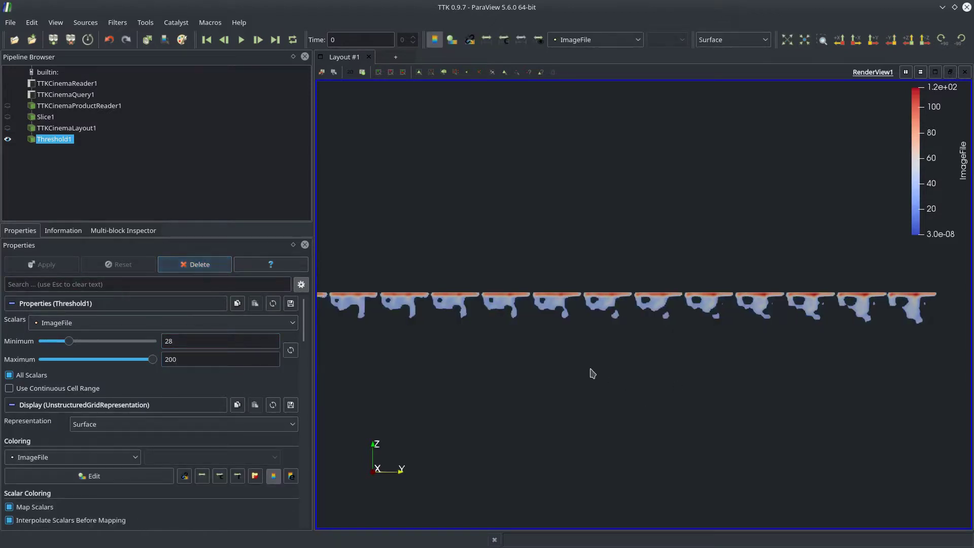
- Examine the thresholded slices along the row, comparing the shapes of the early and late time steps
{"action": "left_click_drag", "start_coordinate": [567, 369], "coordinate": [907, 369]}
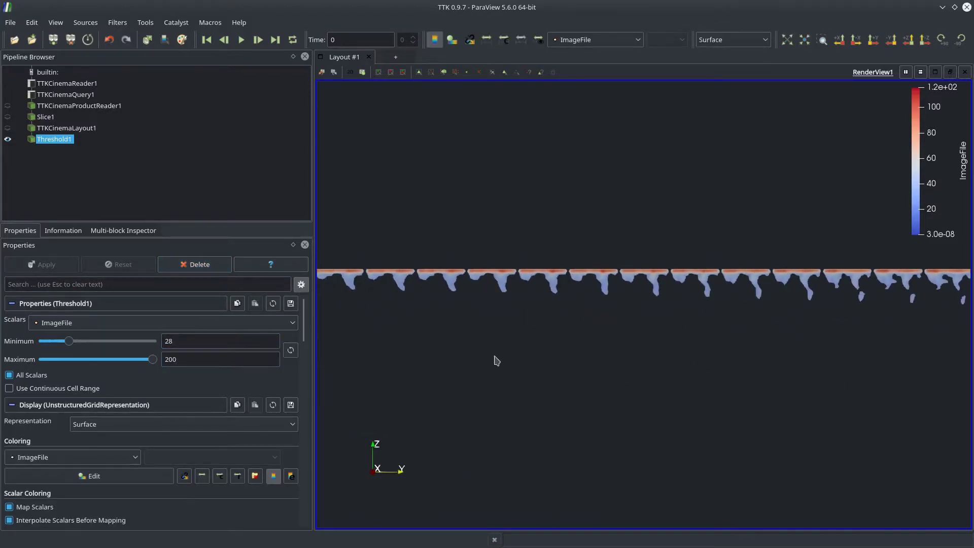
{"action": "left_click_drag", "start_coordinate": [494, 356], "coordinate": [925, 372]}
{"action": "scroll", "coordinate": [577, 354], "scroll_direction": "up", "scroll_amount": 4}
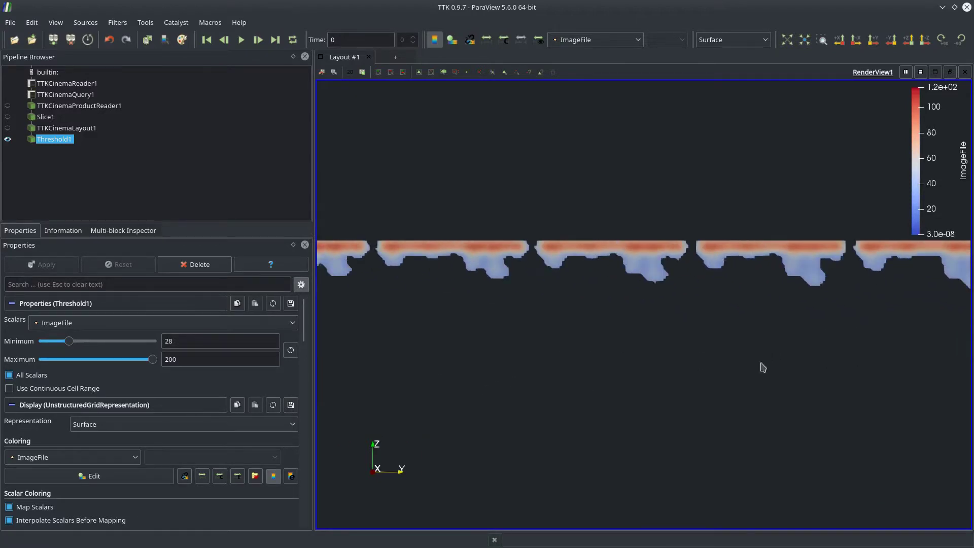
{"action": "scroll", "coordinate": [761, 367], "scroll_direction": "down", "scroll_amount": 4}
{"action": "scroll", "coordinate": [728, 368], "scroll_direction": "up", "scroll_amount": 4}
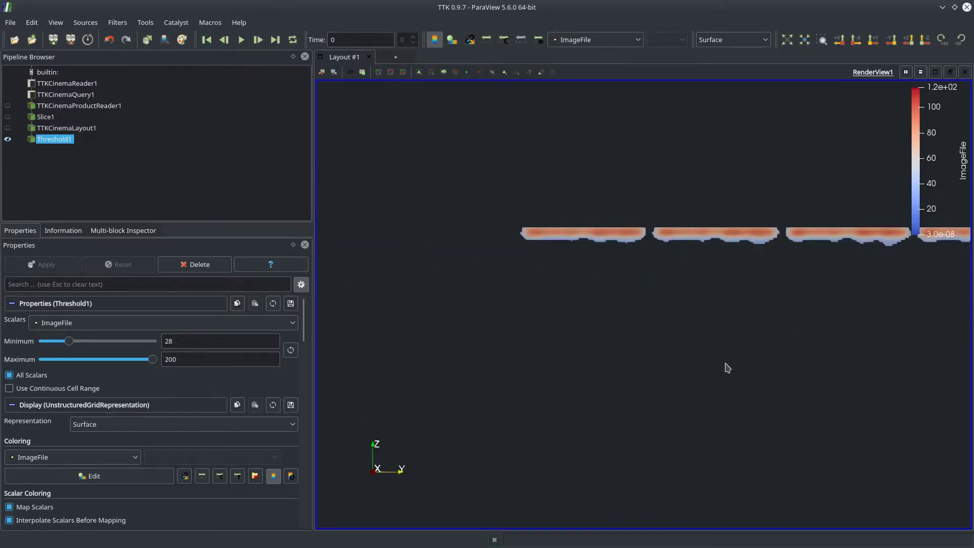
{"action": "scroll", "coordinate": [647, 365], "scroll_direction": "down", "scroll_amount": 6}
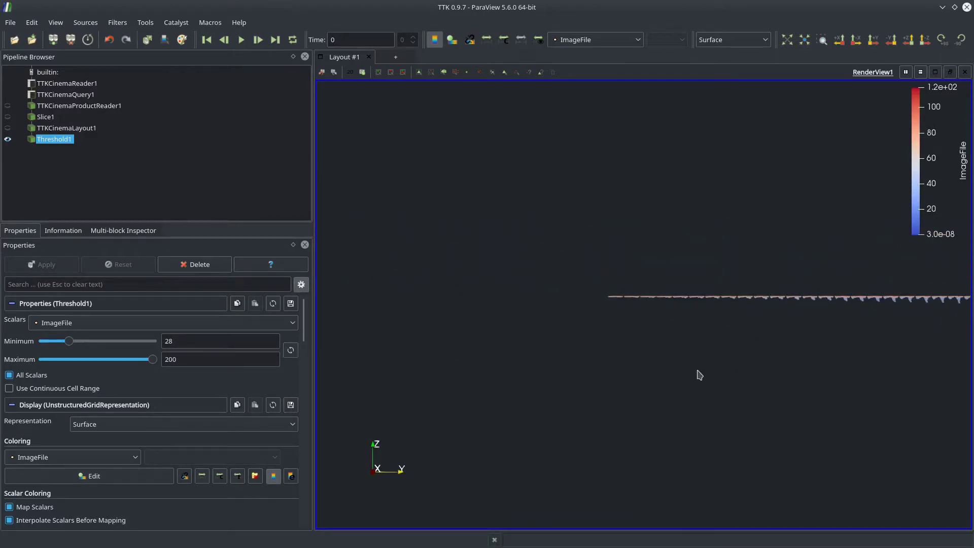
{"action": "scroll", "coordinate": [513, 370], "scroll_direction": "down", "scroll_amount": 1}
{"action": "scroll", "coordinate": [686, 365], "scroll_direction": "up", "scroll_amount": 10}
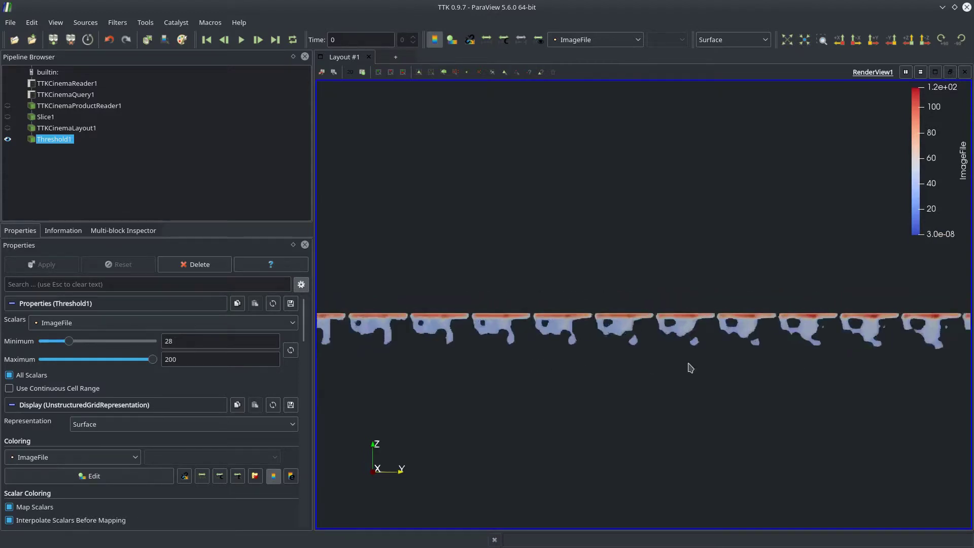
{"action": "left_click_drag", "start_coordinate": [711, 368], "coordinate": [554, 353]}
{"action": "scroll", "coordinate": [583, 348], "scroll_direction": "down", "scroll_amount": 16}
{"action": "scroll", "coordinate": [556, 358], "scroll_direction": "up", "scroll_amount": 12}
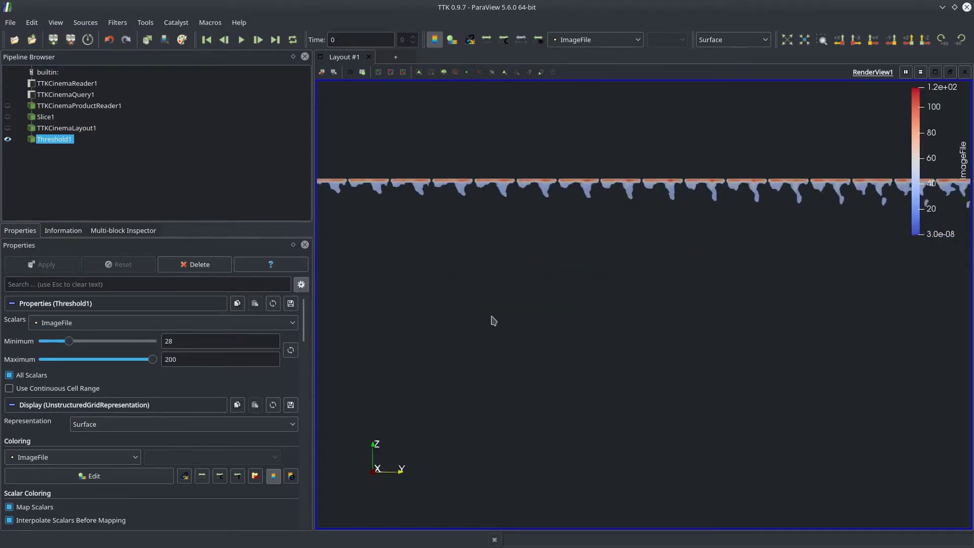
{"action": "left_click_drag", "start_coordinate": [491, 319], "coordinate": [802, 369]}
{"action": "middle_click_drag", "start_coordinate": [803, 368], "coordinate": [804, 383]}
- Add a TTK CinemaWriter filter to the Threshold output
{"action": "left_click", "coordinate": [88, 187]}
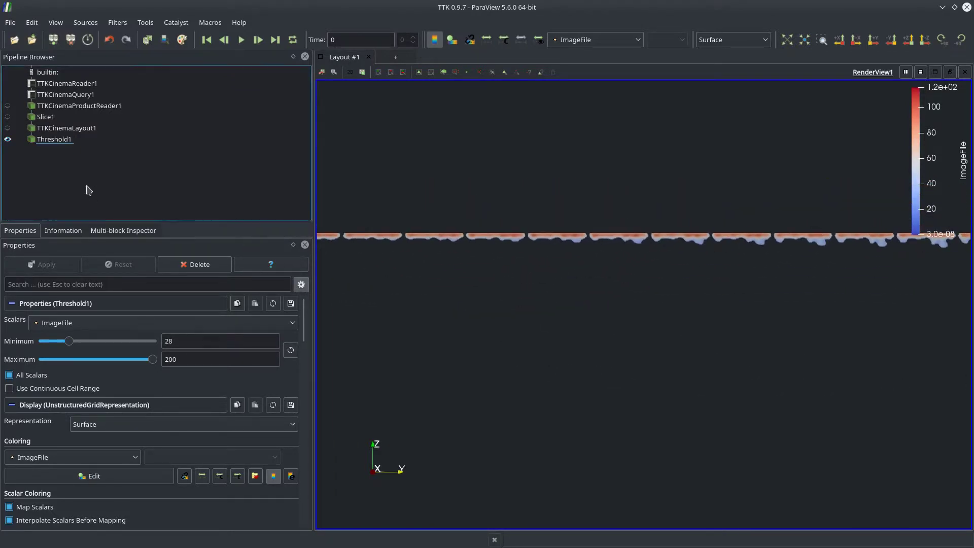
{"action": "left_click", "coordinate": [51, 140]}
{"action": "left_click", "coordinate": [61, 152]}
{"action": "left_click", "coordinate": [54, 139]}
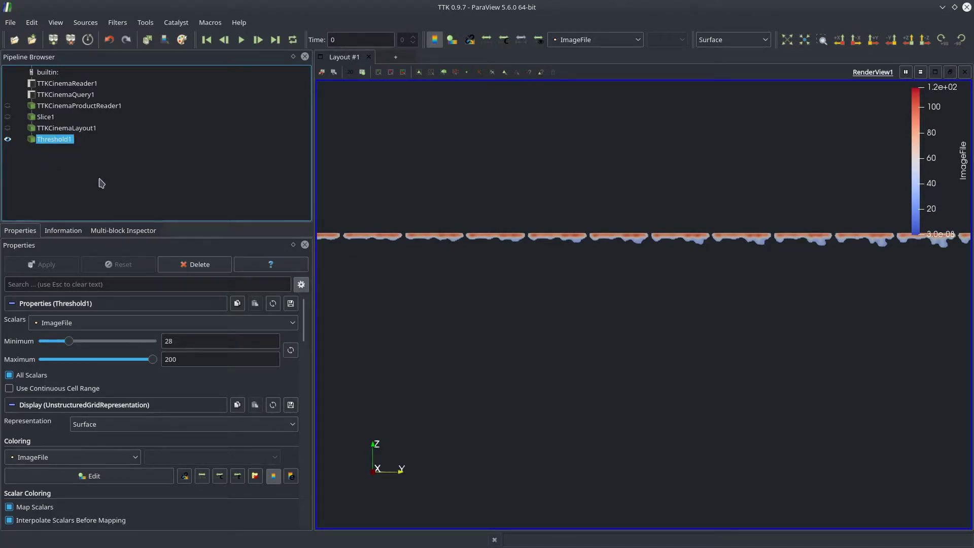
{"action": "key", "text": "ctrl+space"}
{"action": "type", "text": "cin"}
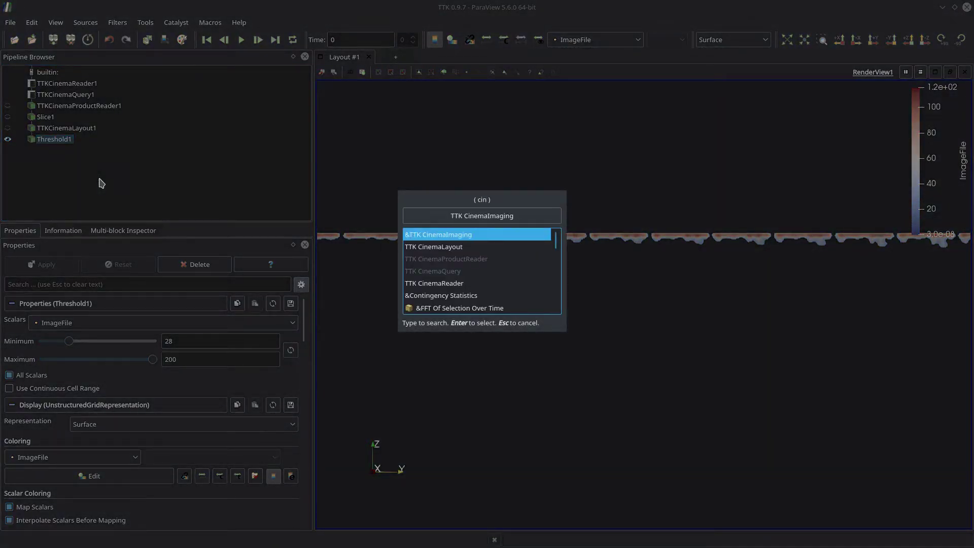
{"action": "type", "text": "ema"}
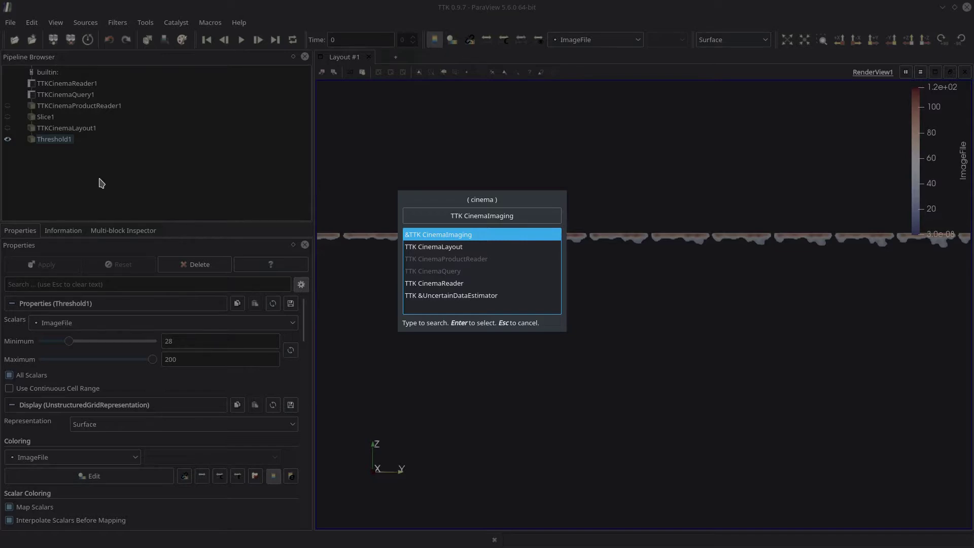
{"action": "key", "text": "BackSpace"}
{"action": "key", "text": "BackSpace"}
{"action": "key", "text": "BackSpace"}
{"action": "key", "text": "BackSpace"}
{"action": "key", "text": "BackSpace"}
{"action": "key", "text": "BackSpace"}
{"action": "type", "text": "writer"}
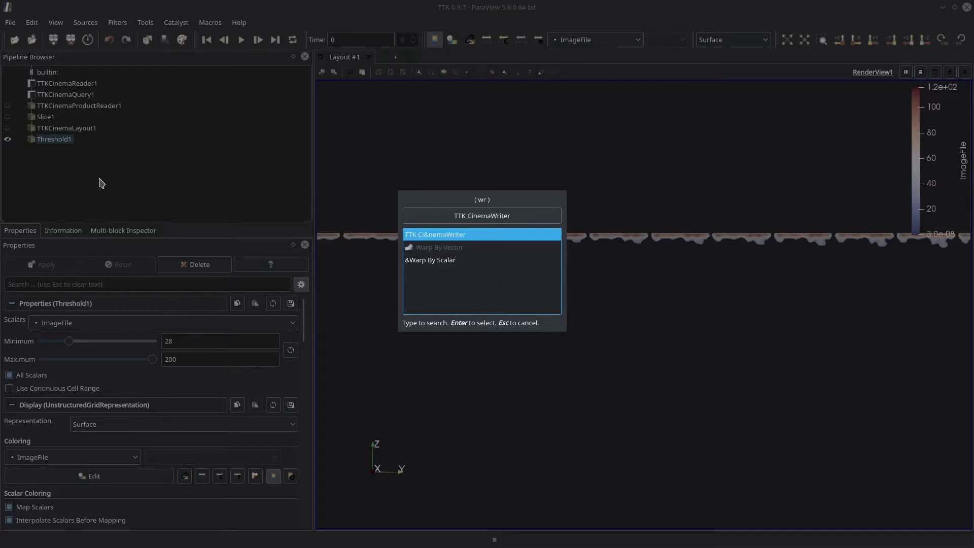
{"action": "key", "text": "Return"}
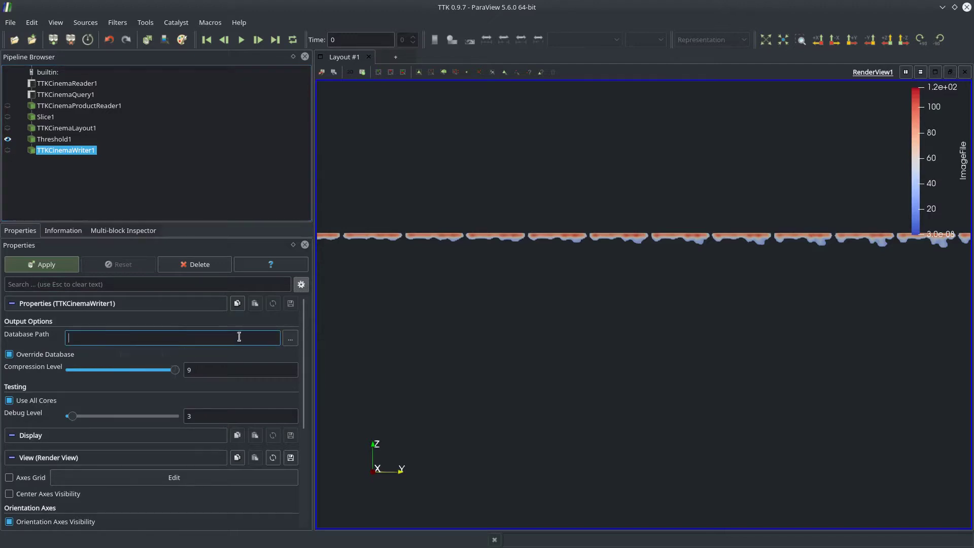
- Set the CinemaWriter's database path to temp2.cdb in the Data folder, keep compression level 9, and apply to write the database
{"action": "left_click", "coordinate": [291, 339]}
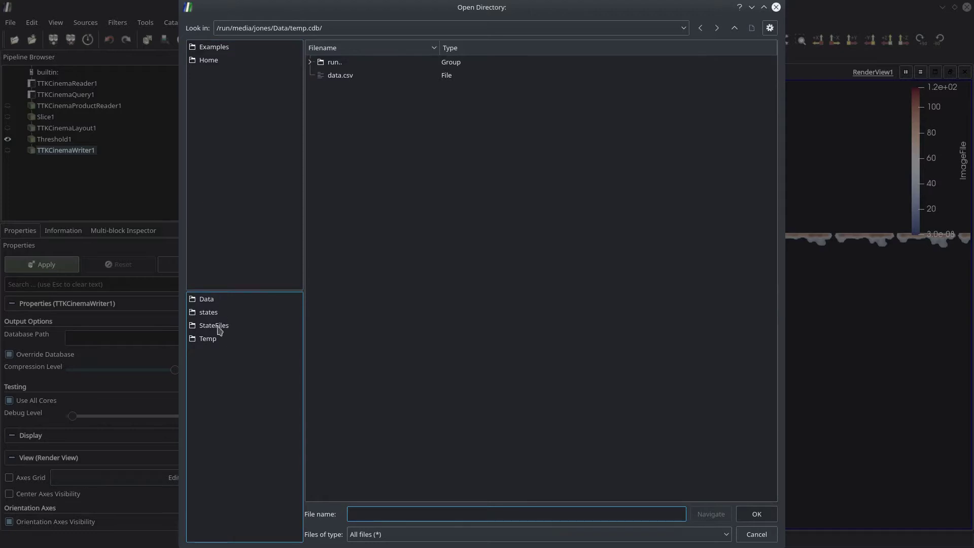
{"action": "left_click", "coordinate": [206, 300]}
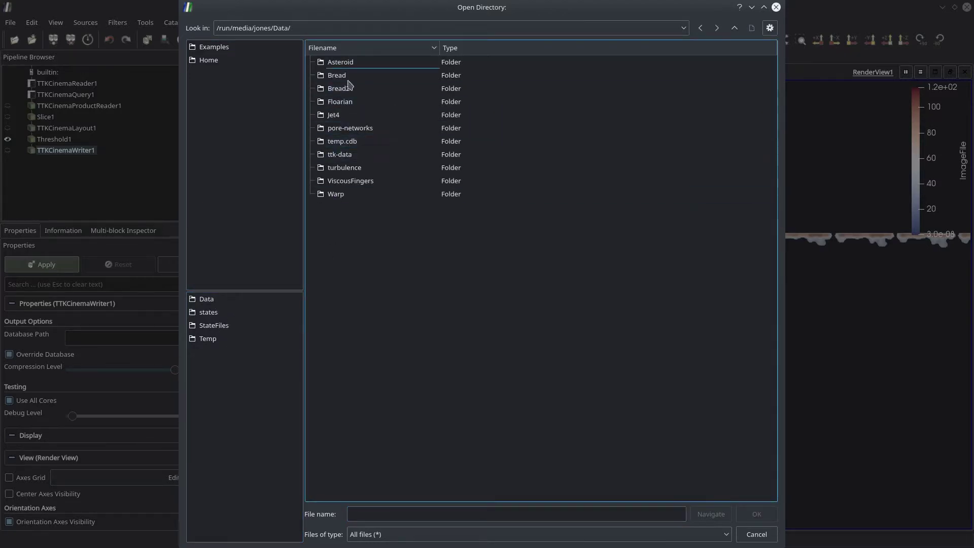
{"action": "left_click", "coordinate": [734, 28]}
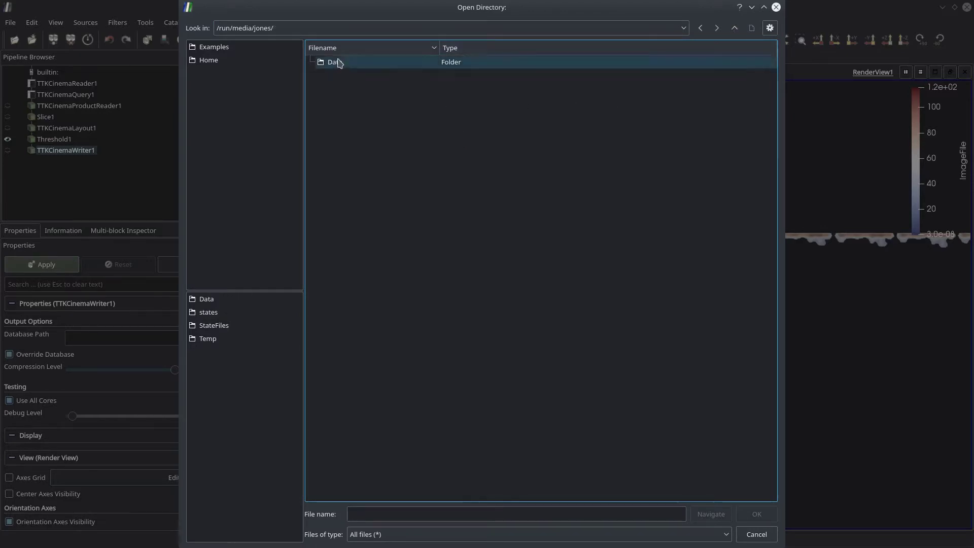
{"action": "left_click", "coordinate": [747, 510]}
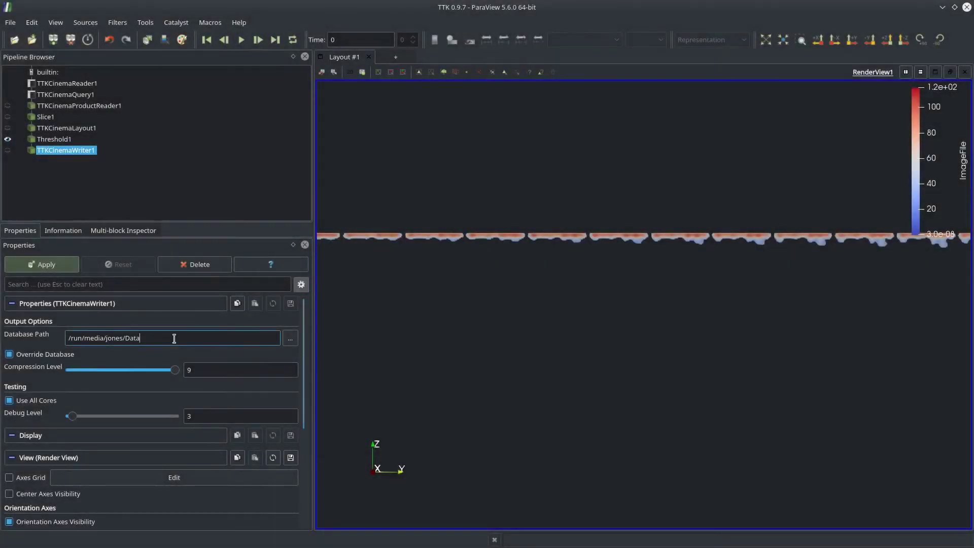
{"action": "type", "text": "/temp2.cdb"}
{"action": "mouse_move", "coordinate": [177, 376]}
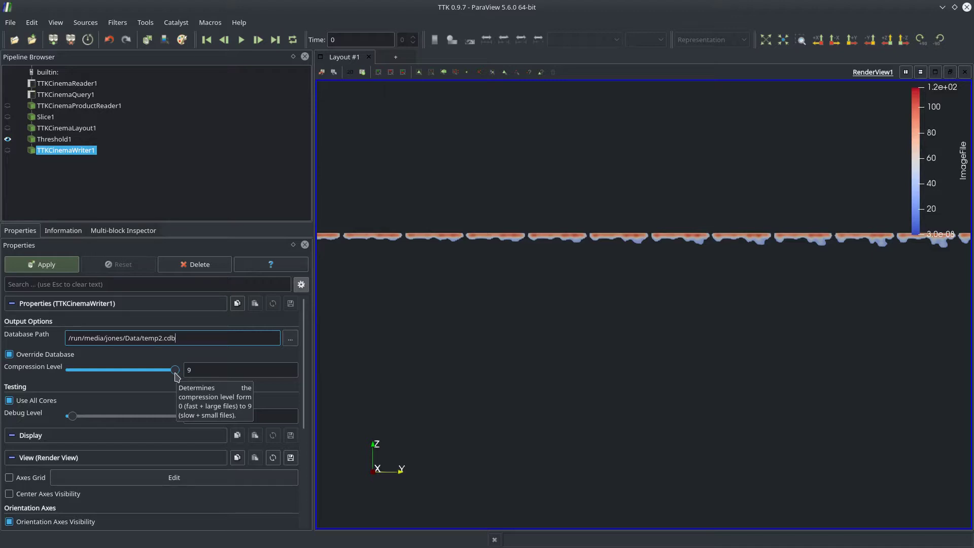
{"action": "mouse_move", "coordinate": [176, 375]}
{"action": "left_mouse_down"}
{"action": "mouse_move", "coordinate": [85, 374]}
{"action": "mouse_move", "coordinate": [186, 372]}
{"action": "left_mouse_up"}
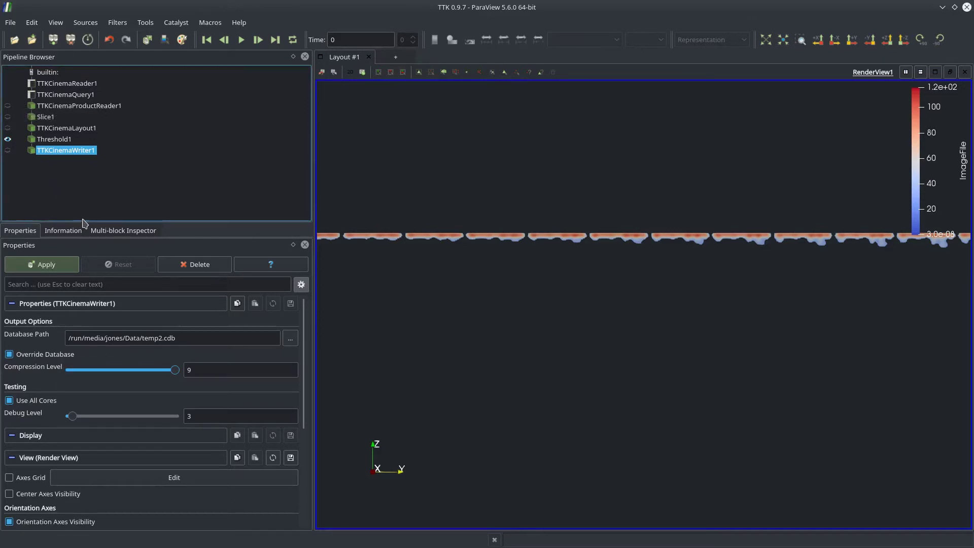
{"action": "left_click", "coordinate": [56, 268]}
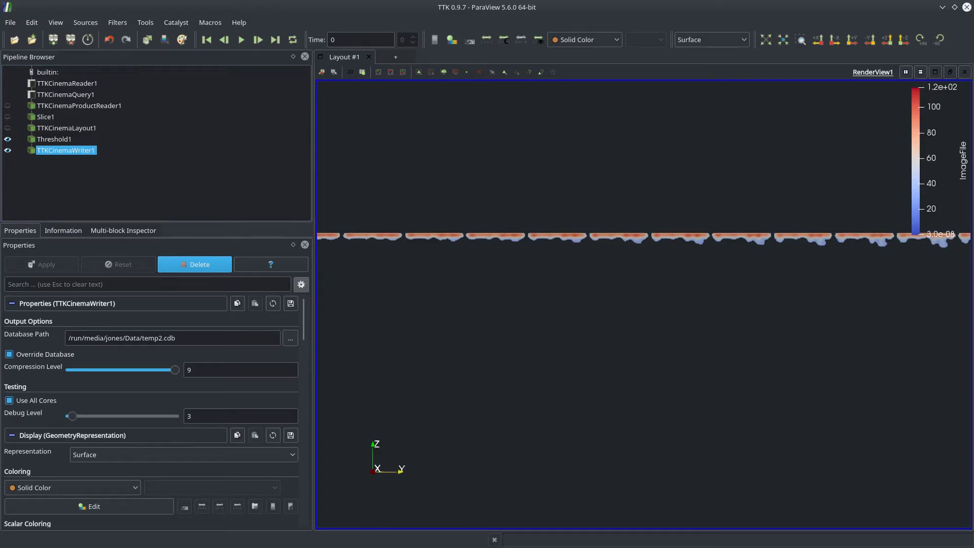
- Switch to the Dolphin file manager and inspect the .vtu files in the data/289383 folder of temp2.cdb
{"action": "key", "text": "alt+Tab"}
{"action": "left_click", "coordinate": [310, 234]}
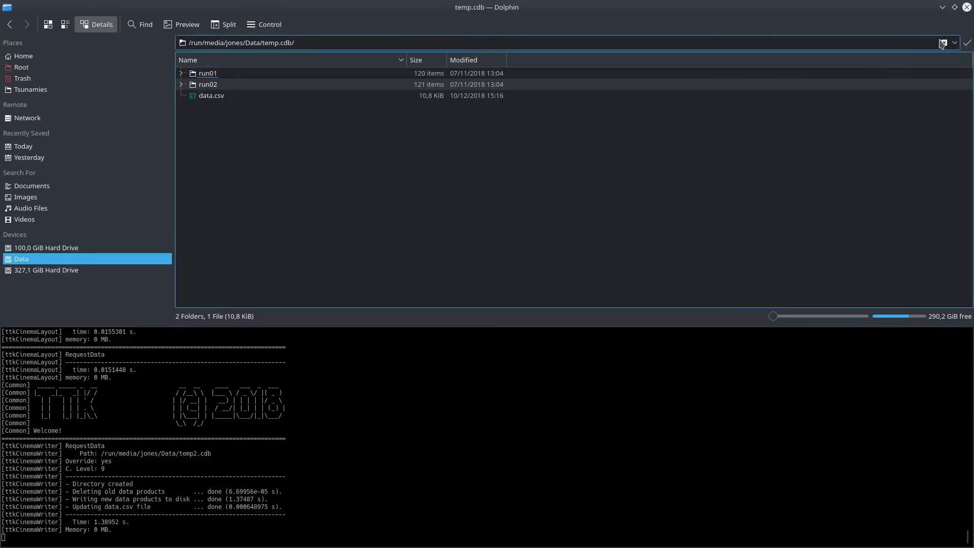
{"action": "left_click", "coordinate": [21, 258]}
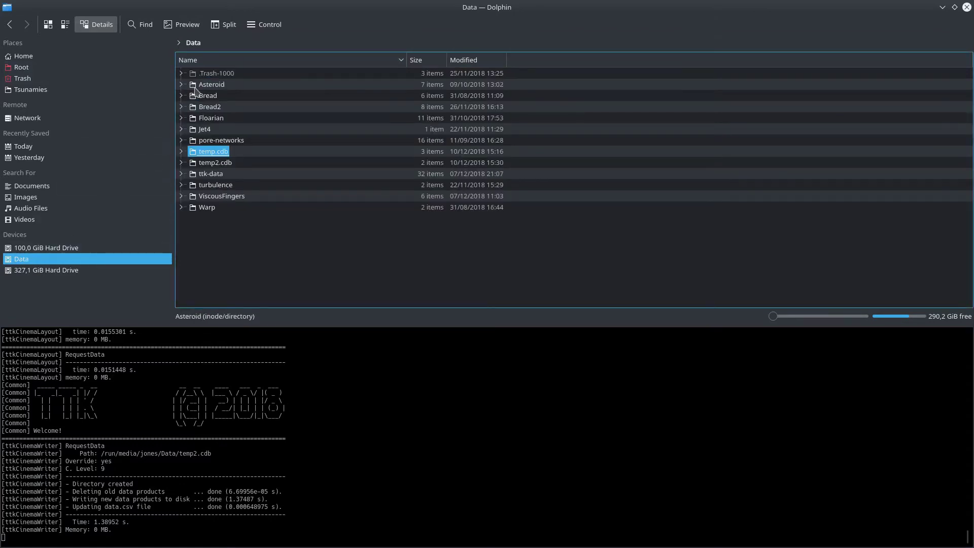
{"action": "left_click", "coordinate": [218, 163]}
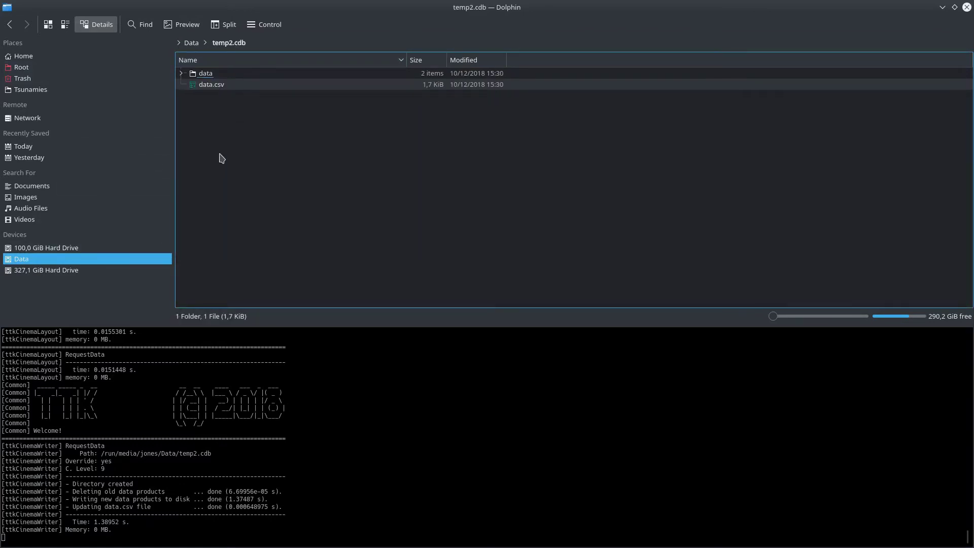
{"action": "left_click", "coordinate": [205, 73]}
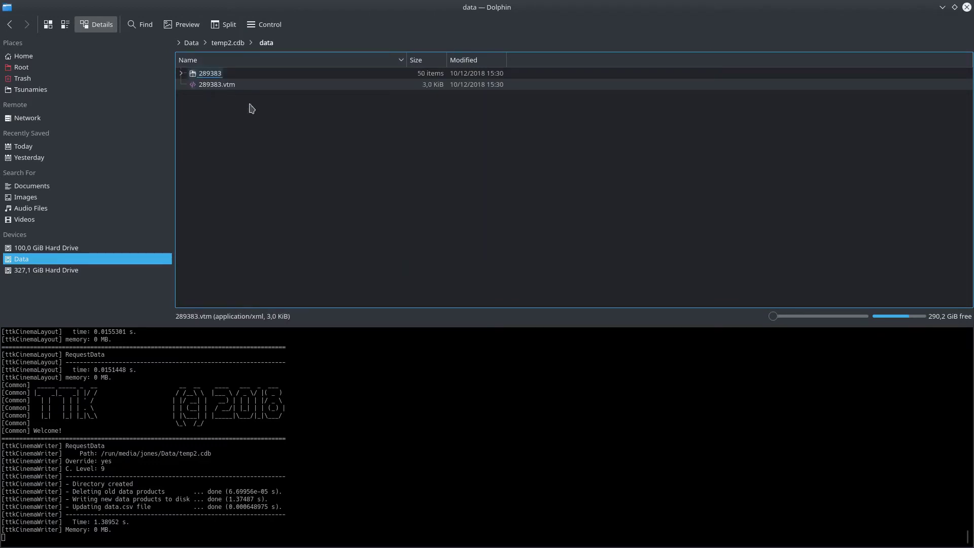
{"action": "left_click", "coordinate": [210, 74]}
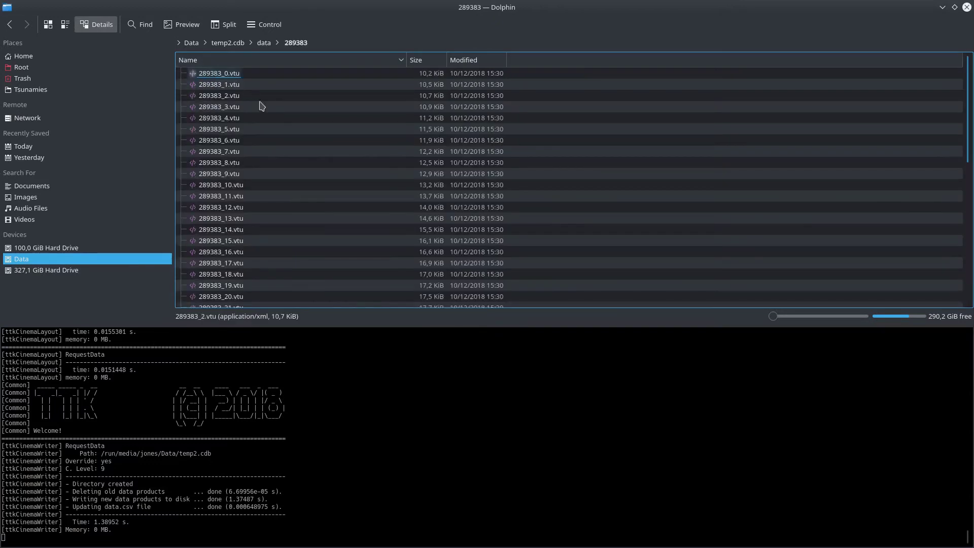
{"action": "scroll", "coordinate": [286, 207], "scroll_direction": "down", "scroll_amount": 1}
{"action": "scroll", "coordinate": [280, 210], "scroll_direction": "up", "scroll_amount": 1}
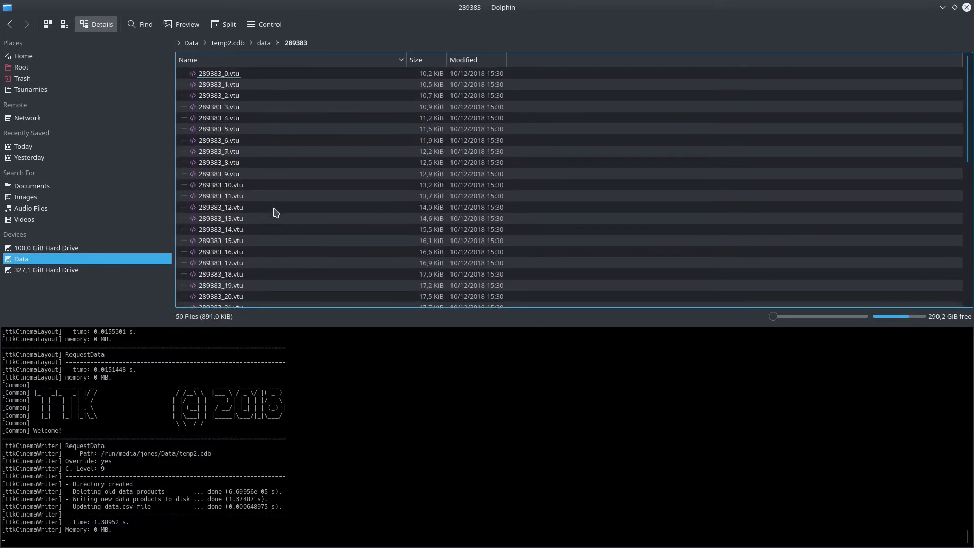
- Open data.csv from temp2.cdb in Text Editor and examine its Sim and Time columns and the first product's file path
{"action": "left_click", "coordinate": [264, 44]}
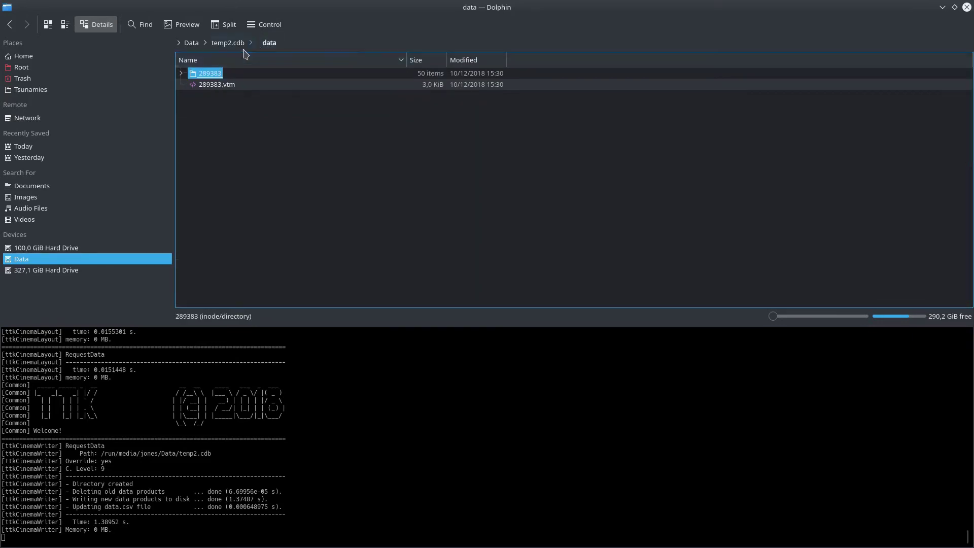
{"action": "left_click", "coordinate": [234, 43]}
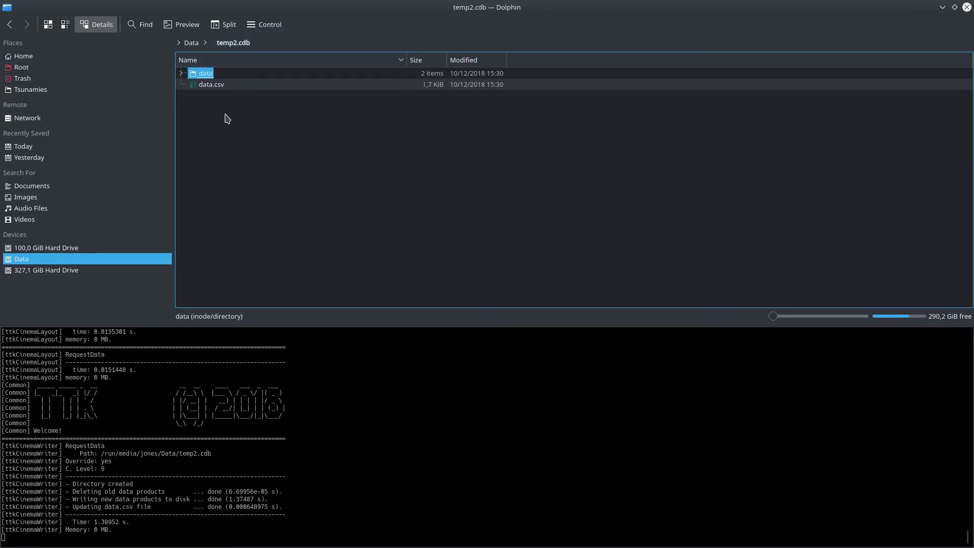
{"action": "left_click", "coordinate": [211, 87]}
{"action": "right_click", "coordinate": [209, 86]}
{"action": "mouse_move", "coordinate": [279, 105]}
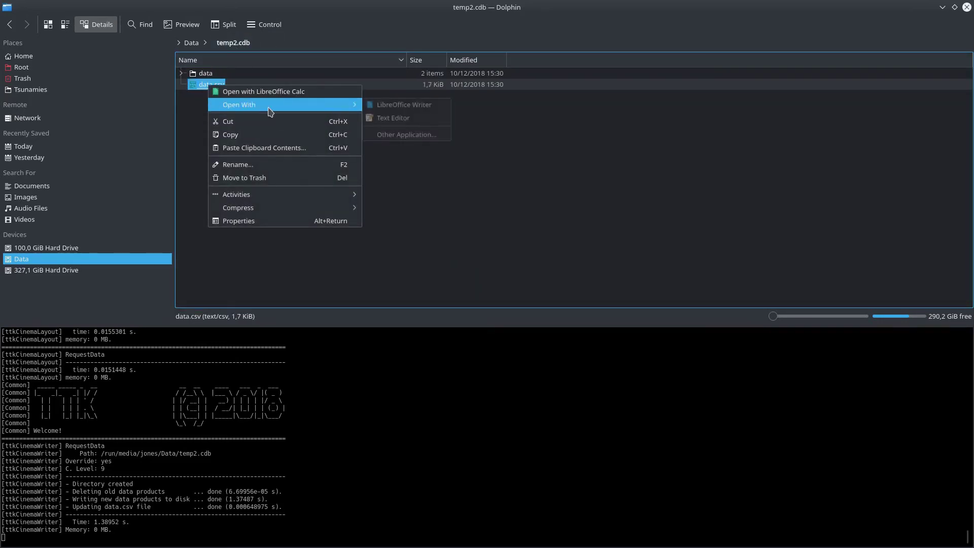
{"action": "left_click", "coordinate": [401, 117]}
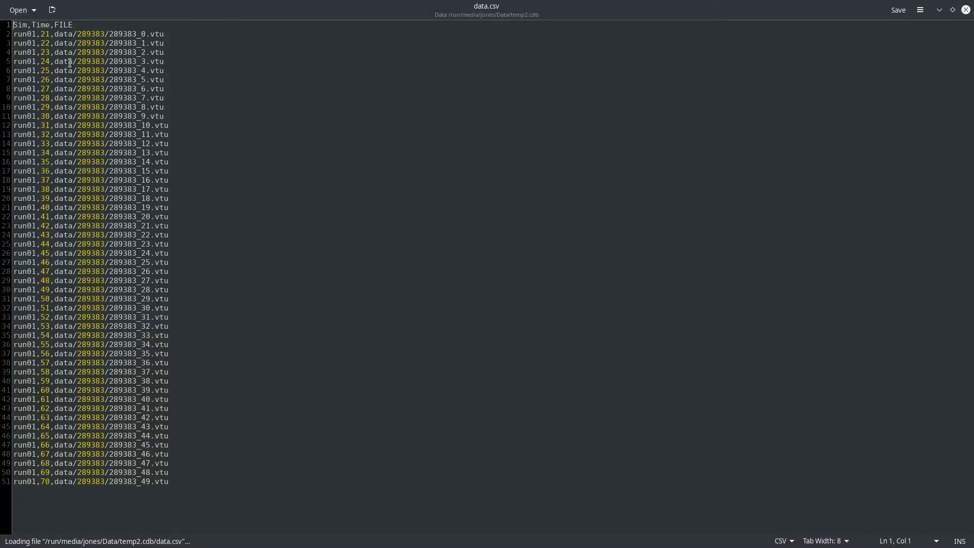
{"action": "double_click", "coordinate": [22, 22]}
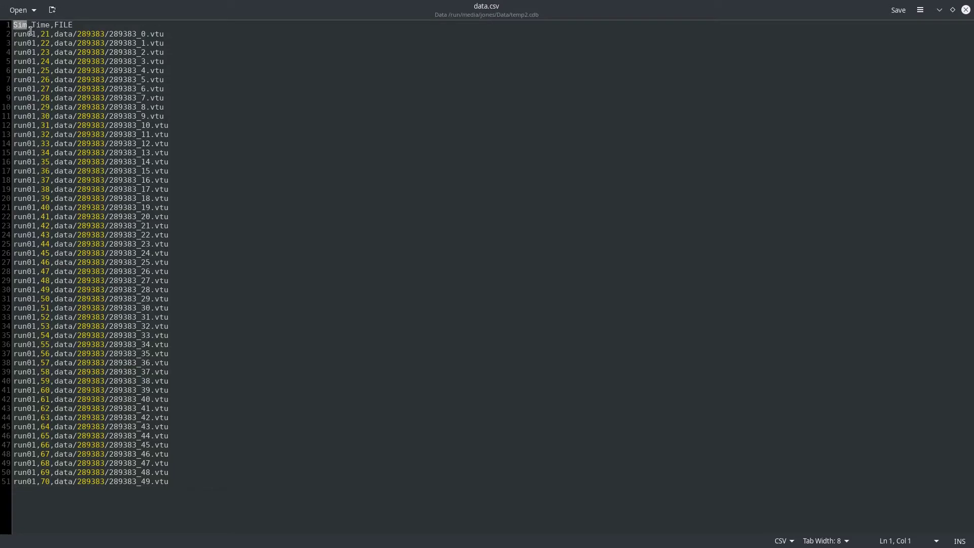
{"action": "double_click", "coordinate": [38, 24]}
{"action": "left_click_drag", "start_coordinate": [53, 35], "coordinate": [204, 35]}
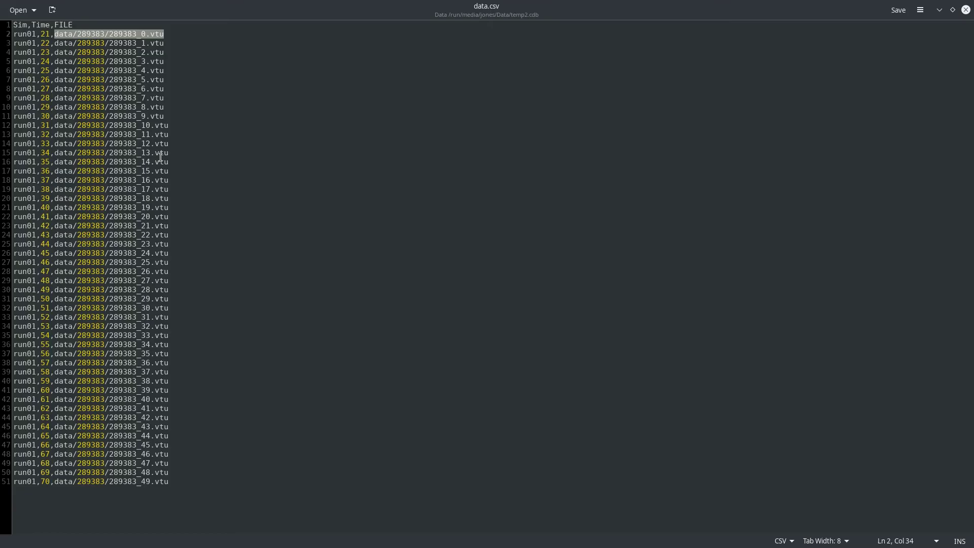
- Switch back to ParaView, select the Threshold filter, and examine its slices along the row up to the late time steps
{"action": "key", "text": "alt+Tab"}
{"action": "key", "text": "alt+Tab"}
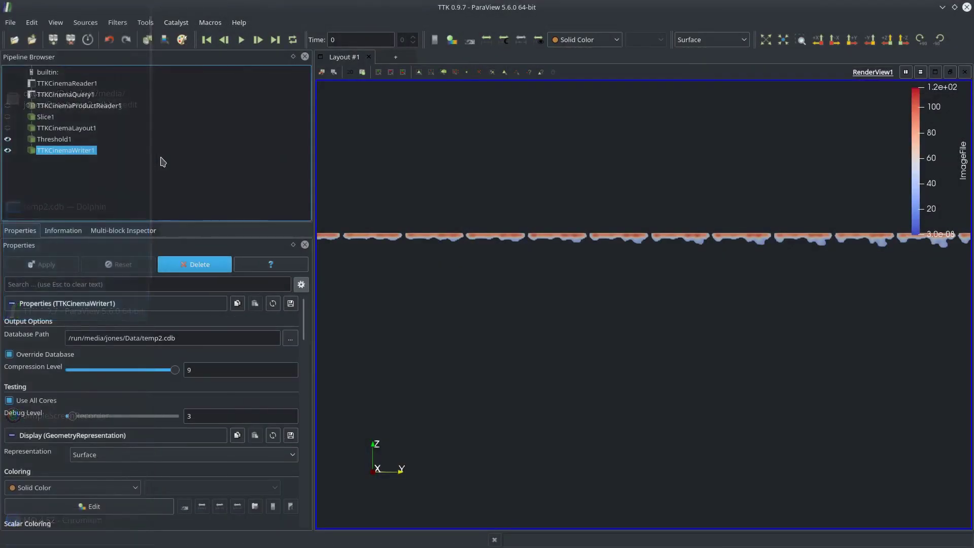
{"action": "left_click", "coordinate": [53, 140]}
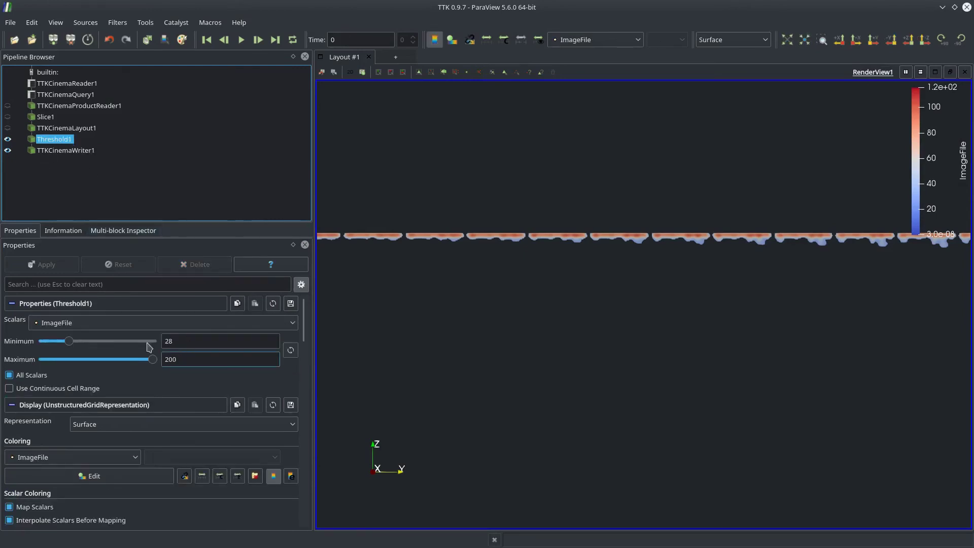
{"action": "left_click_drag", "start_coordinate": [481, 326], "coordinate": [573, 320]}
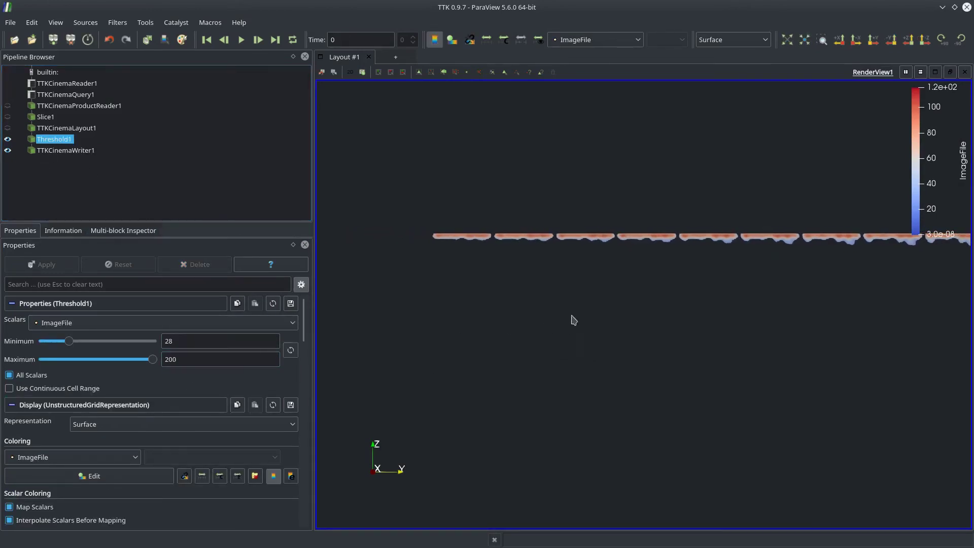
{"action": "left_click_drag", "start_coordinate": [713, 296], "coordinate": [472, 295]}
{"action": "left_click_drag", "start_coordinate": [812, 297], "coordinate": [482, 321]}
{"action": "left_click_drag", "start_coordinate": [818, 327], "coordinate": [464, 337]}
{"action": "left_click_drag", "start_coordinate": [859, 338], "coordinate": [465, 345]}
{"action": "left_click_drag", "start_coordinate": [772, 388], "coordinate": [748, 379]}
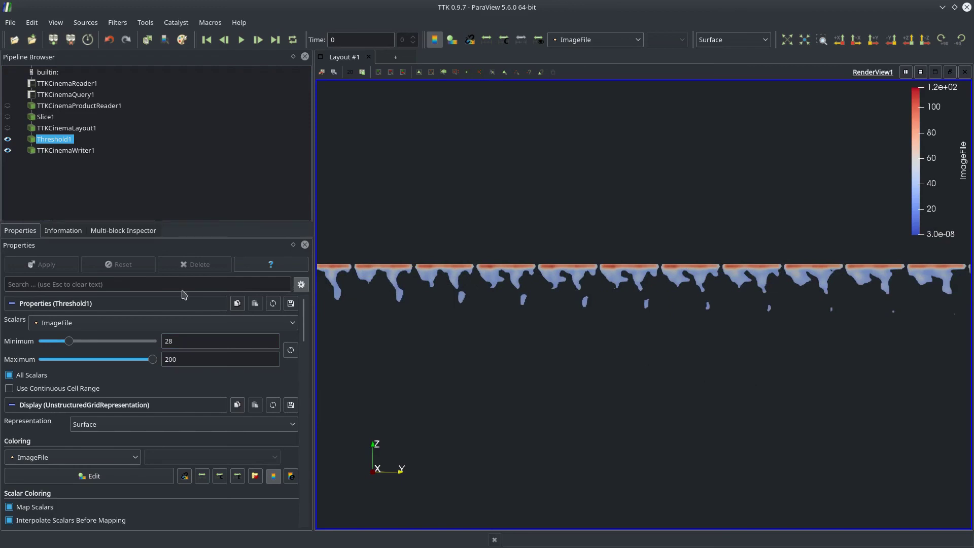